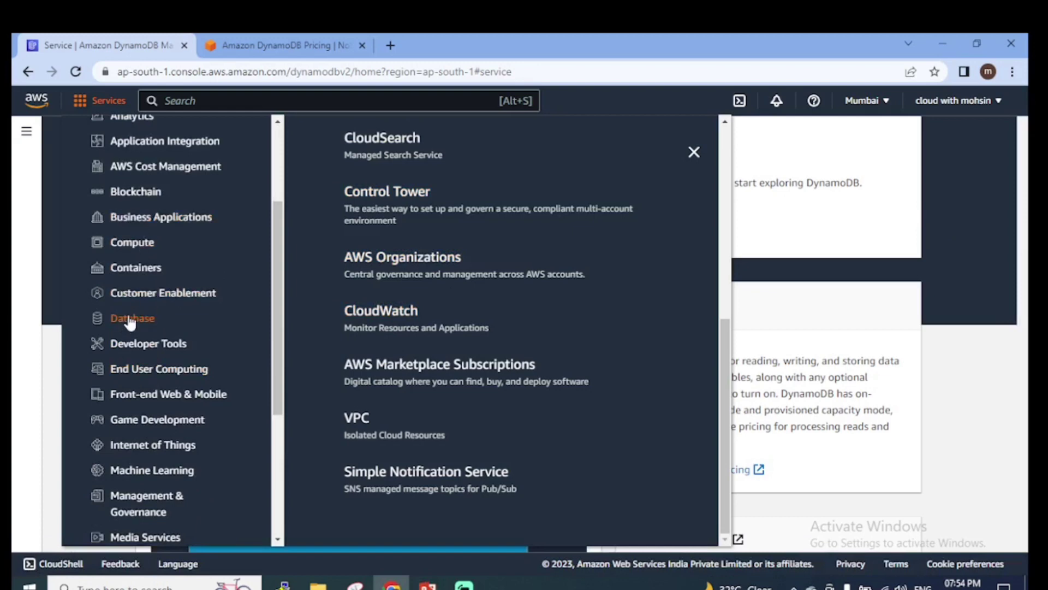
# - Open the DynamoDB service from the Database category of AWS services
pyautogui.click(129, 322)
pyautogui.scroll(1, 380, 186)
pyautogui.scroll(2, 381, 180)
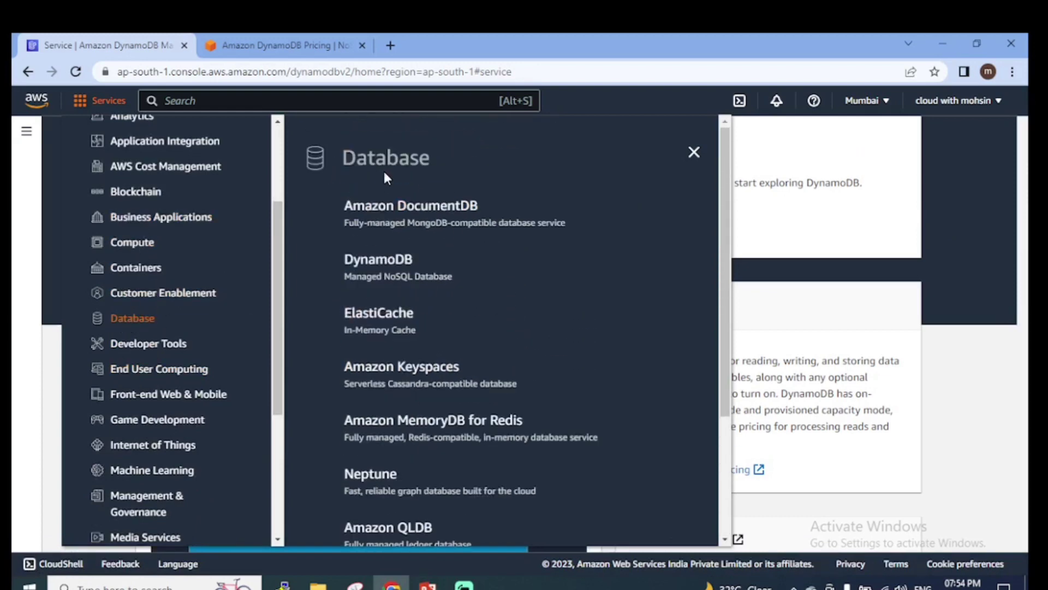
pyautogui.click(363, 271)
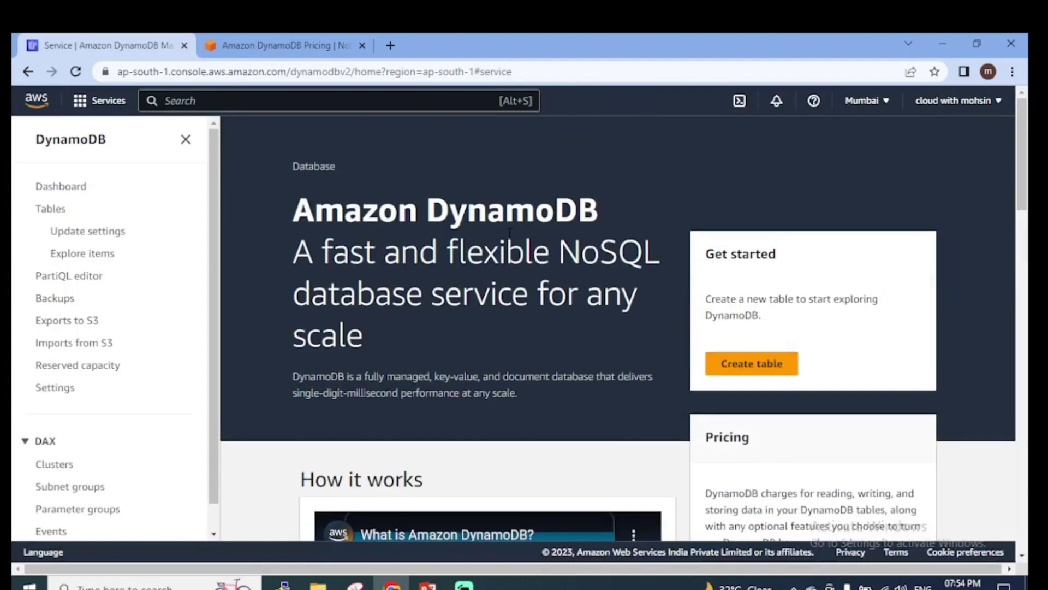
# - Start creating a new DynamoDB table and name it Dynamodb_game01
pyautogui.scroll(-1, 468, 195)
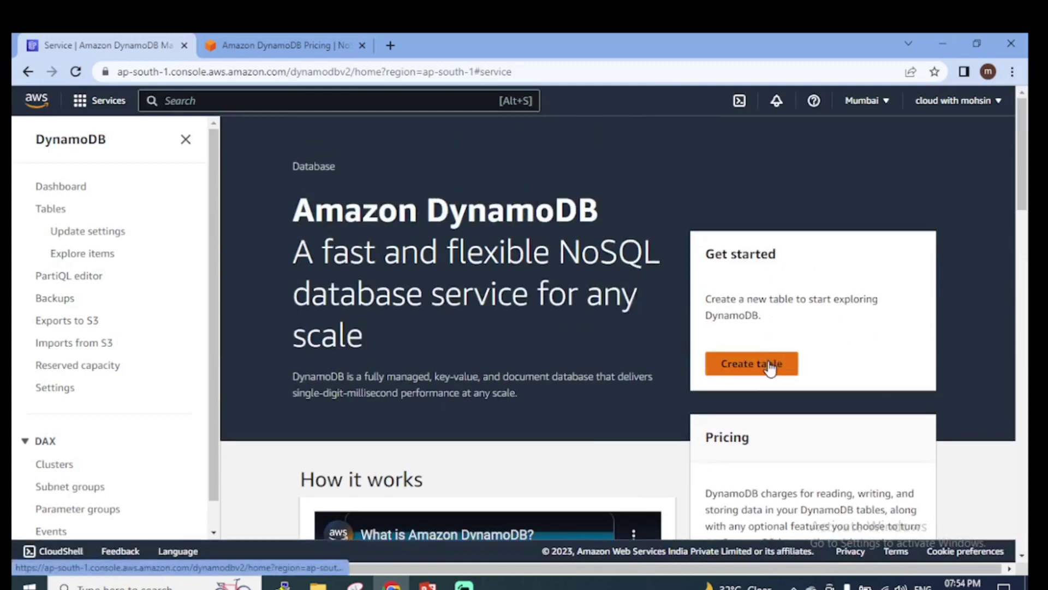
pyautogui.click(775, 363)
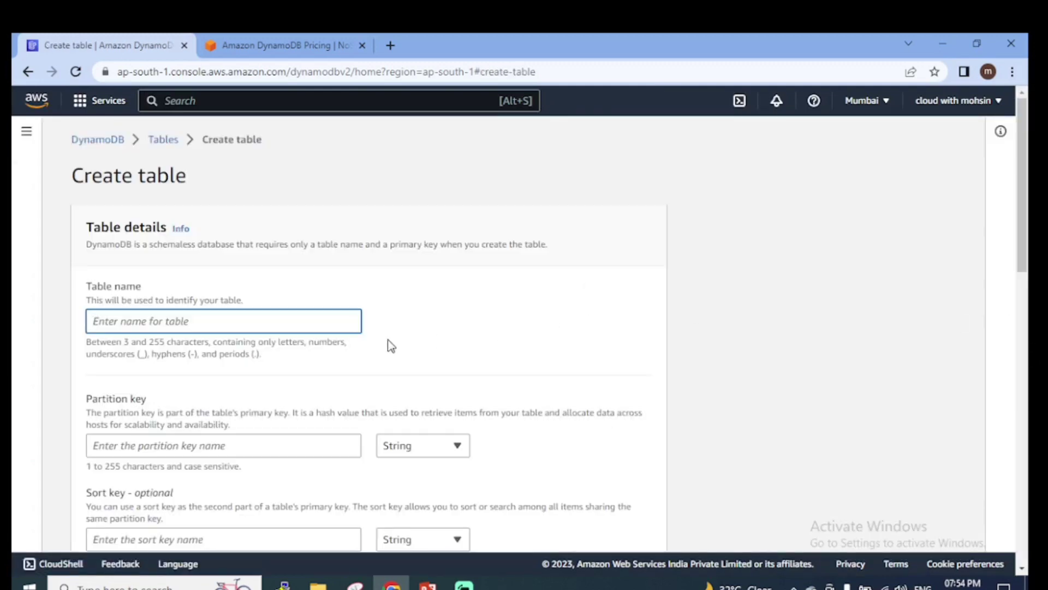
pyautogui.scroll(-7, 145, 277)
pyautogui.scroll(-6, 202, 397)
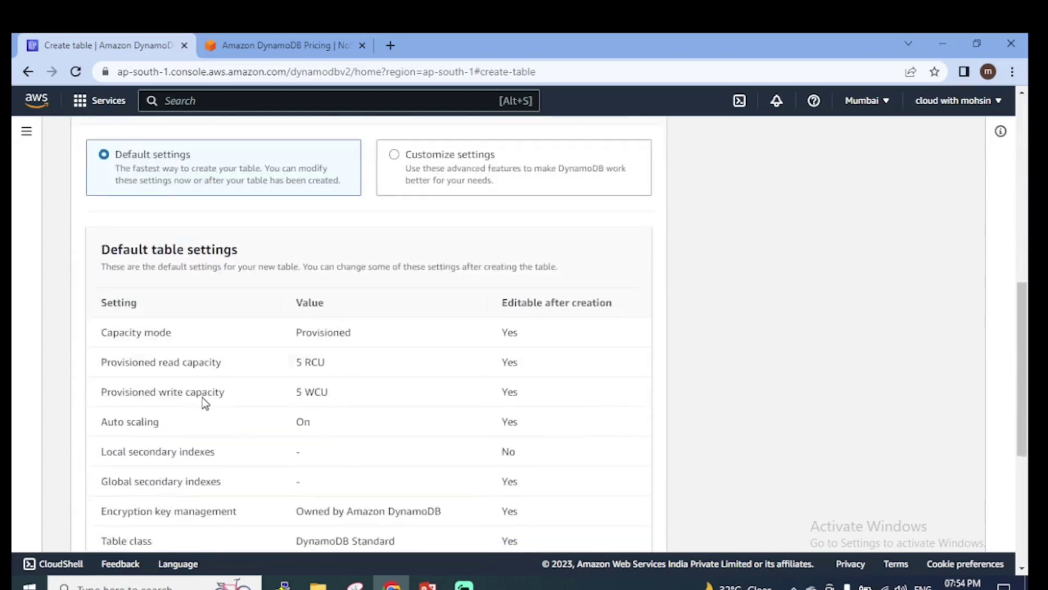
pyautogui.scroll(8, 218, 409)
pyautogui.scroll(7, 221, 403)
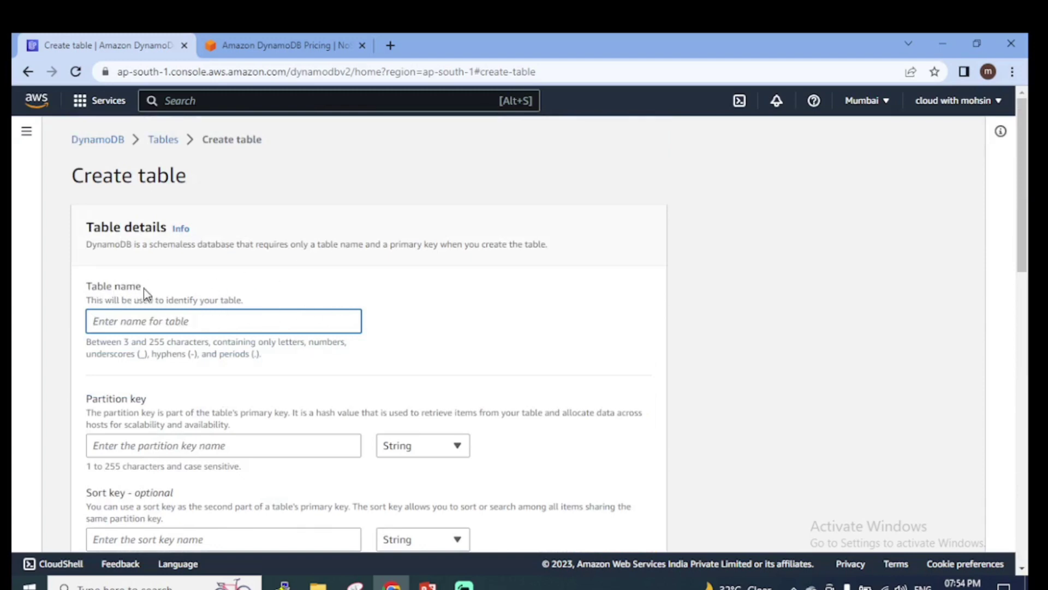
pyautogui.write('D')
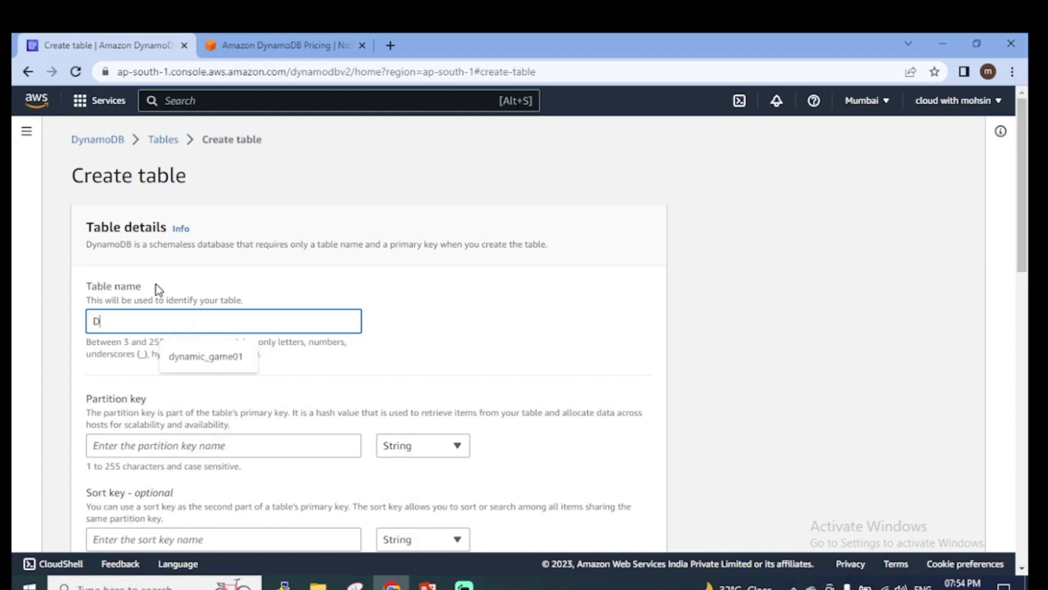
pyautogui.write('ynamodb')
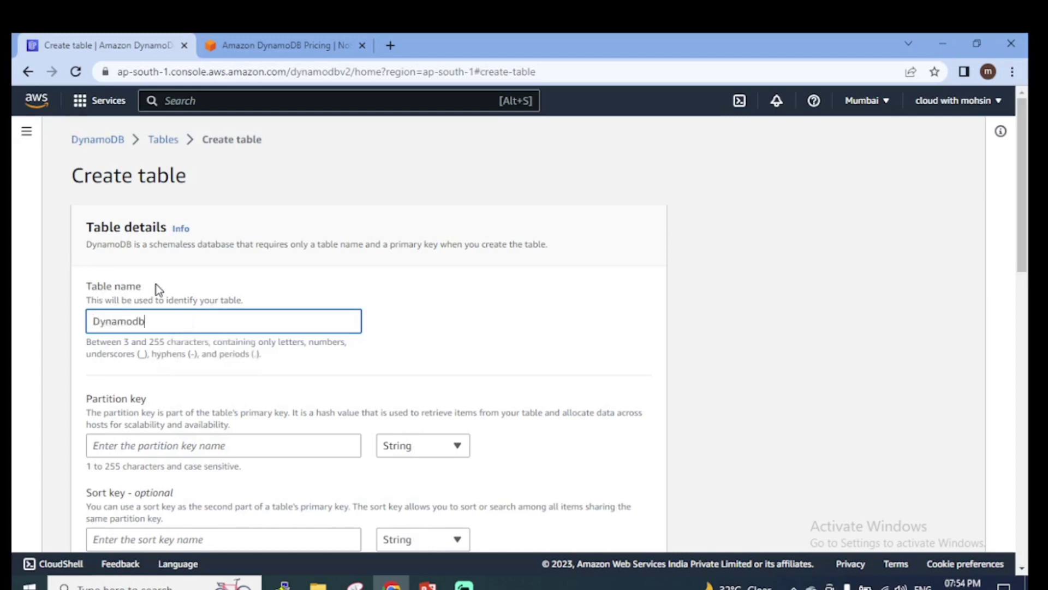
pyautogui.write('_game01')
pyautogui.click(410, 346)
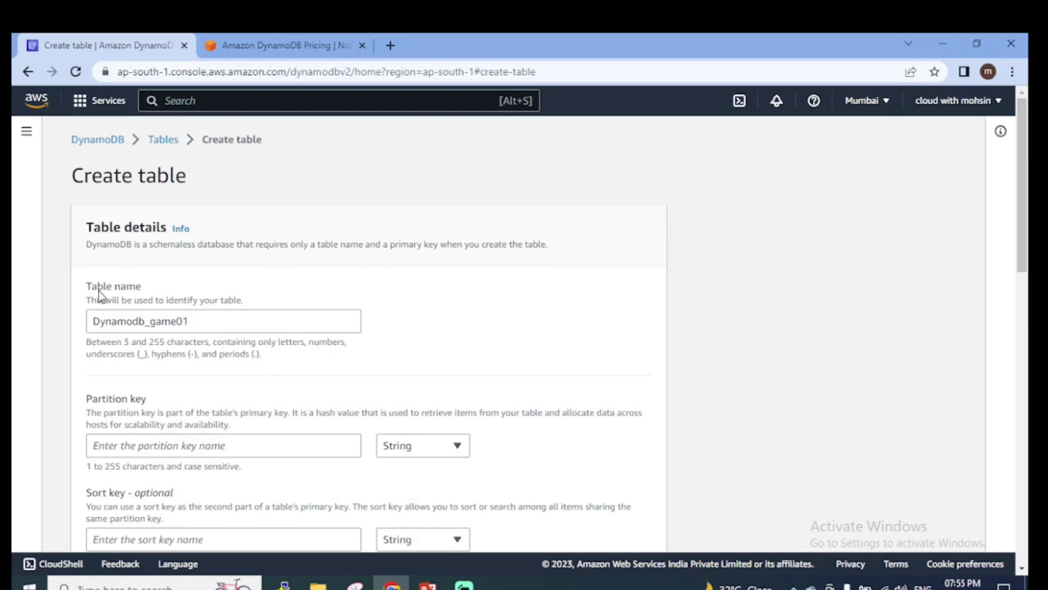
# - Name the table's partition key Game Players and keep its data type as String
pyautogui.scroll(-3, 228, 349)
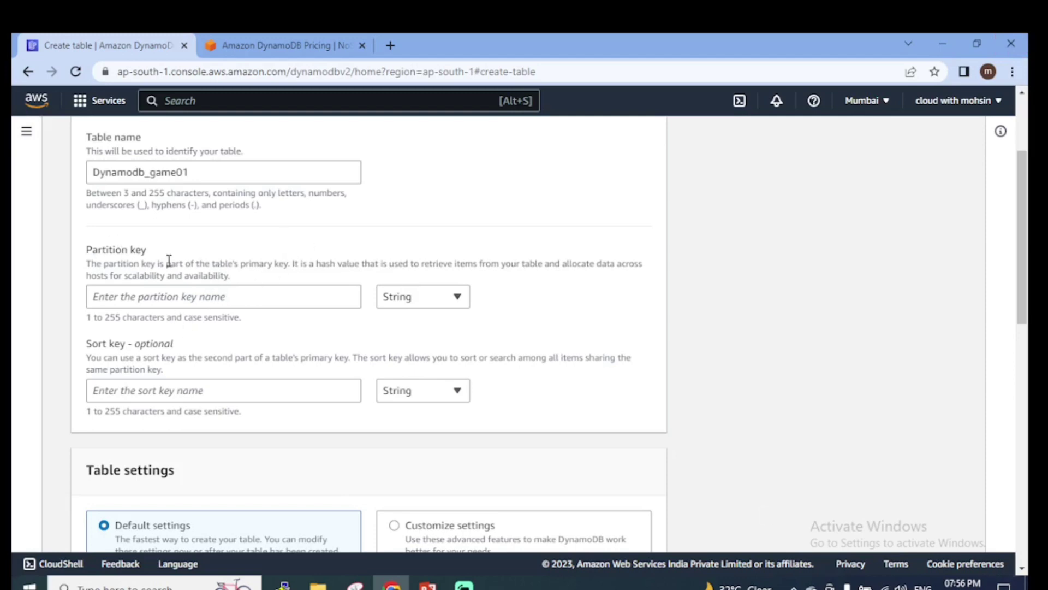
pyautogui.click(156, 296)
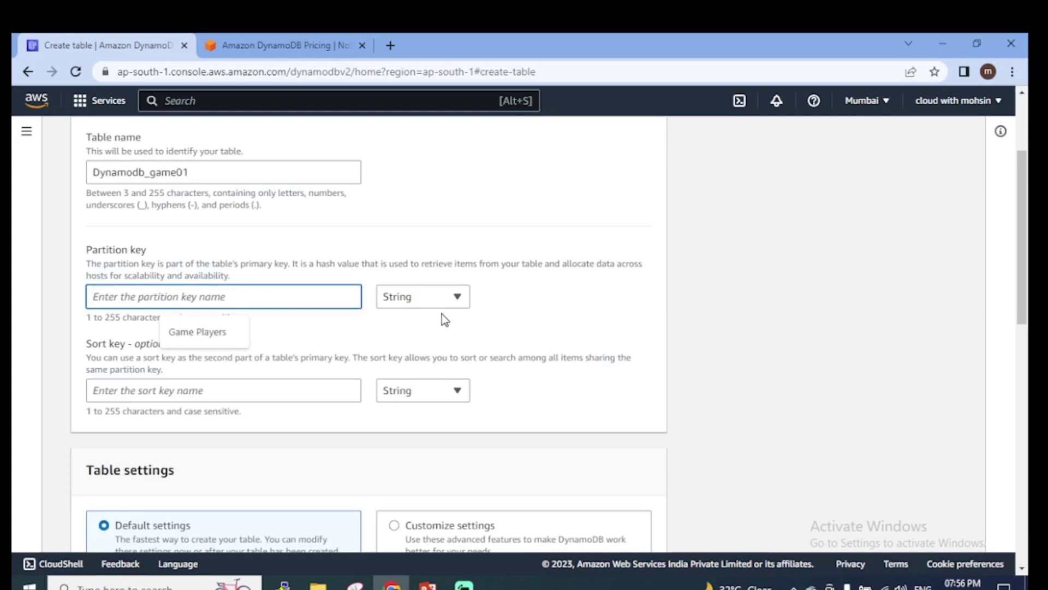
pyautogui.write('Game P')
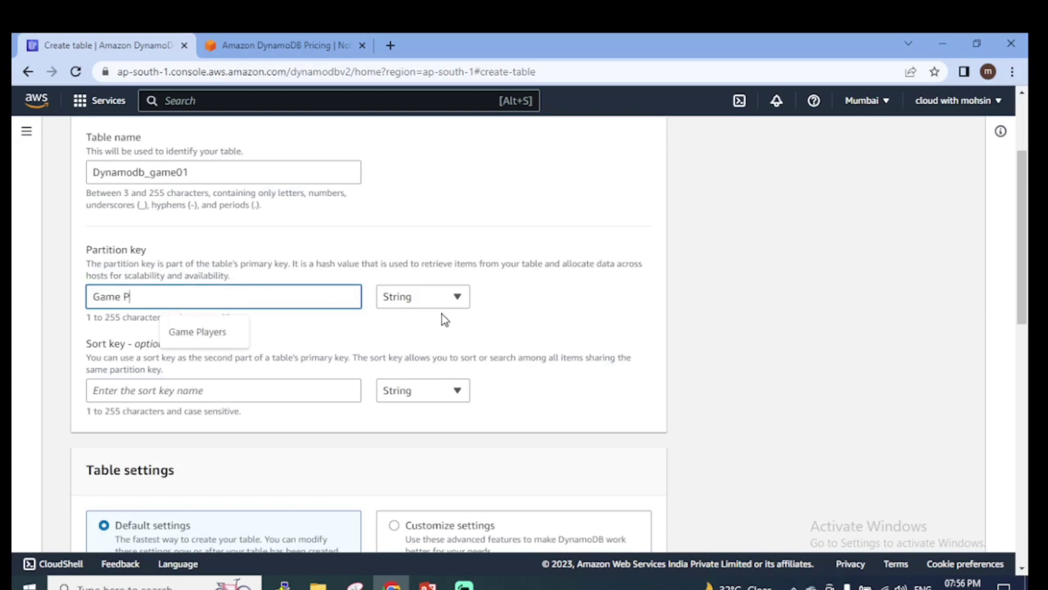
pyautogui.write('layers')
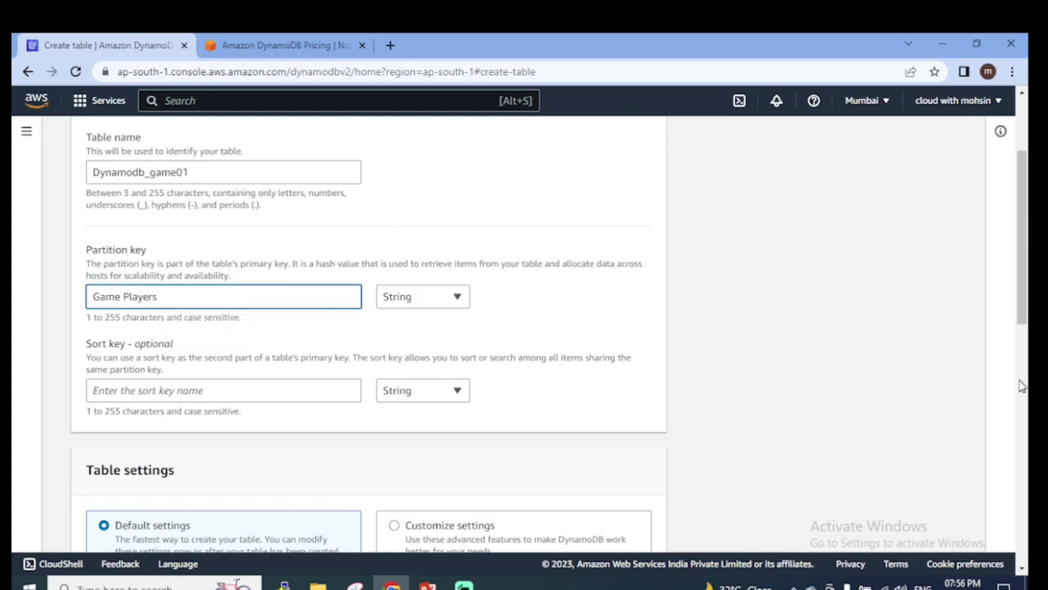
pyautogui.click(949, 330)
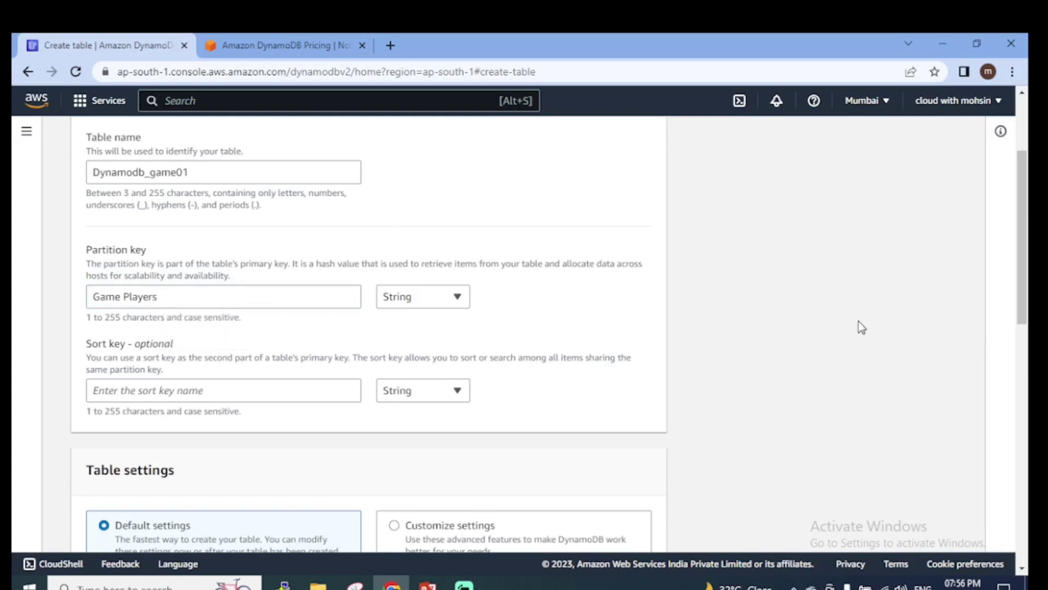
pyautogui.click(404, 299)
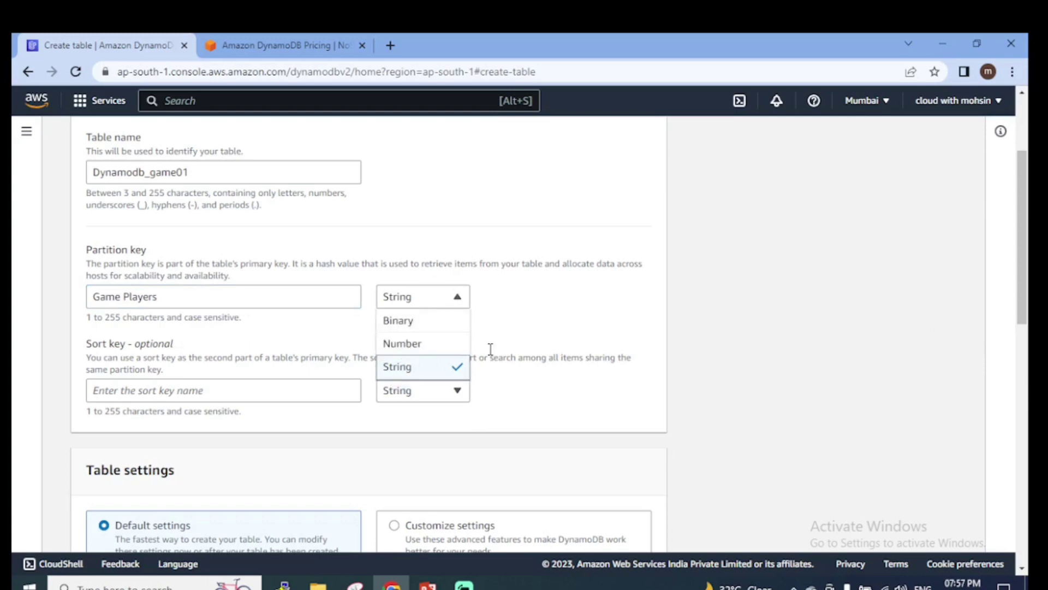
pyautogui.click(631, 323)
# - Review the default table settings, including capacity mode, local secondary indexes, encryption and deletion protection
pyautogui.scroll(-3, 631, 321)
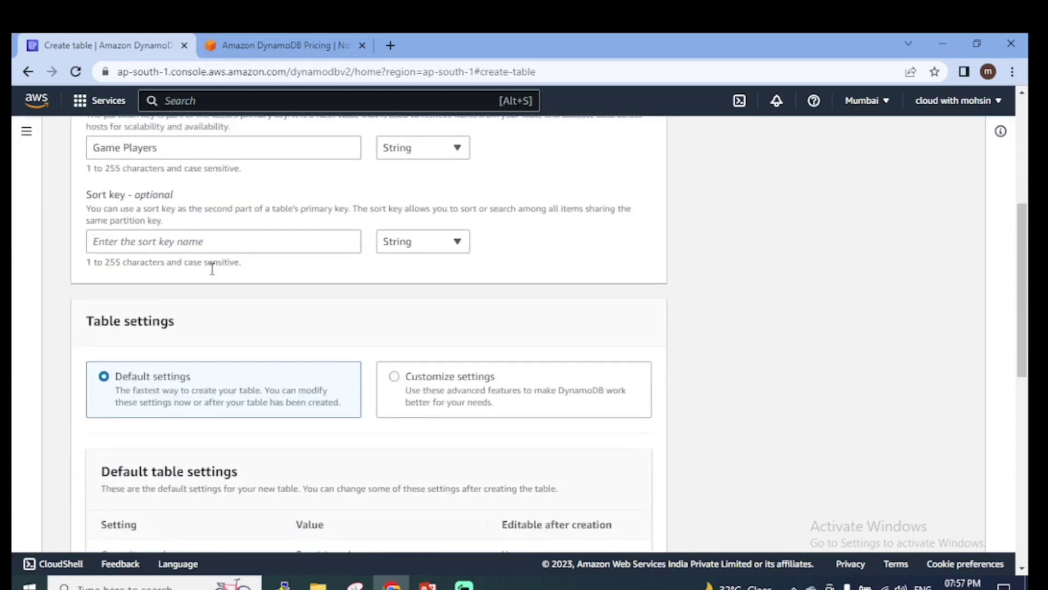
pyautogui.scroll(-2, 213, 260)
pyautogui.scroll(-2, 221, 290)
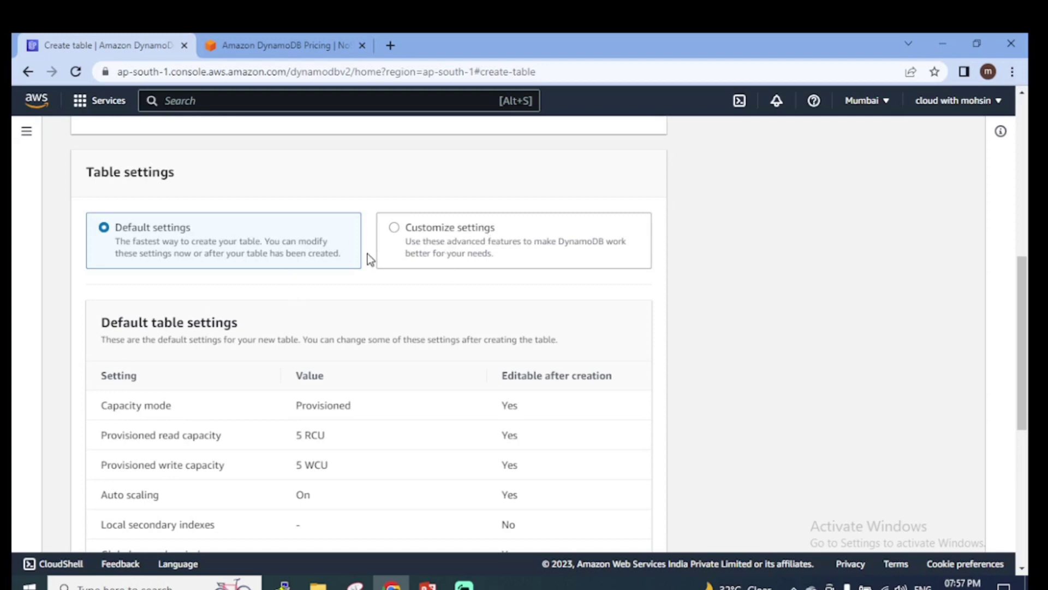
pyautogui.scroll(-4, 384, 271)
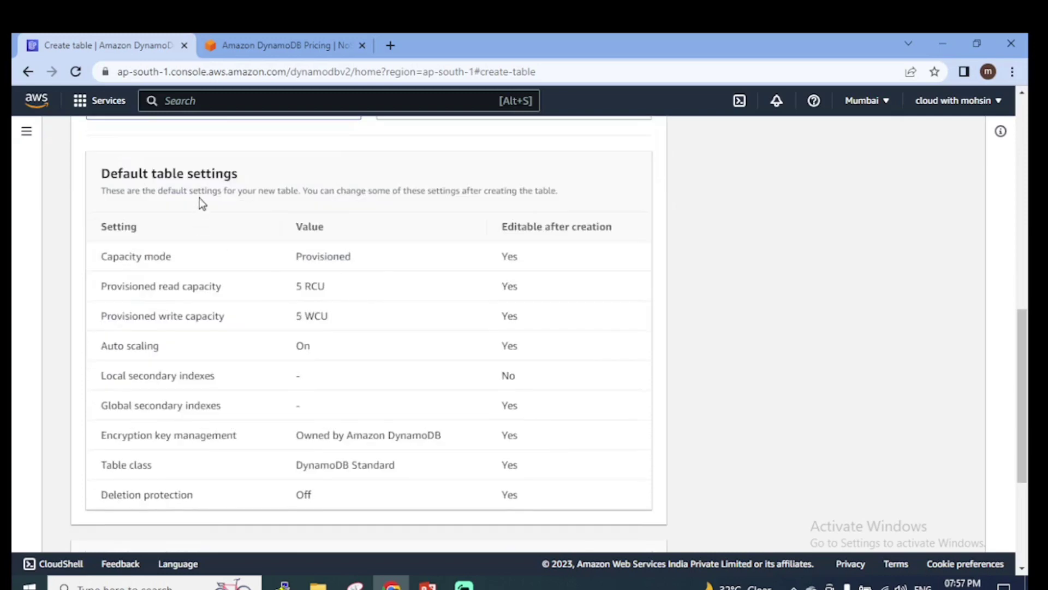
pyautogui.scroll(1, 212, 225)
pyautogui.scroll(2, 185, 235)
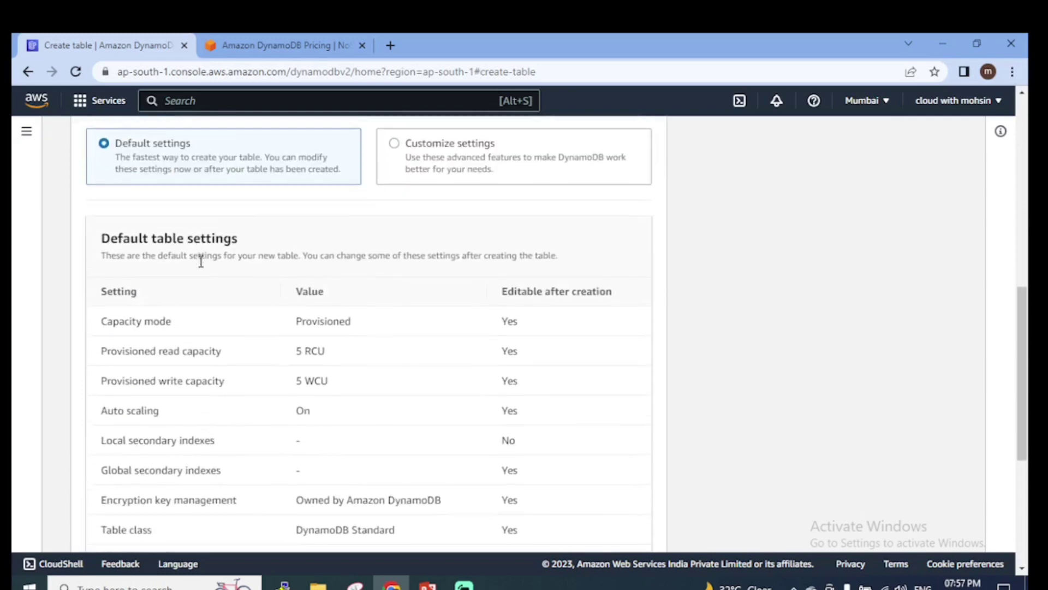
pyautogui.scroll(-2, 180, 223)
pyautogui.scroll(3, 168, 214)
pyautogui.scroll(-1, 192, 272)
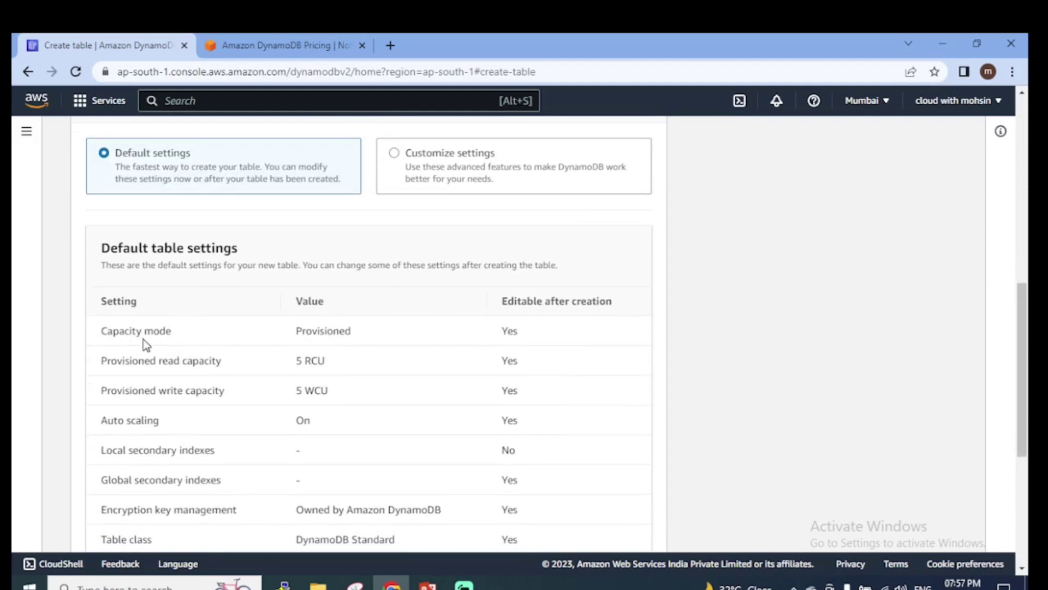
pyautogui.scroll(-1, 292, 347)
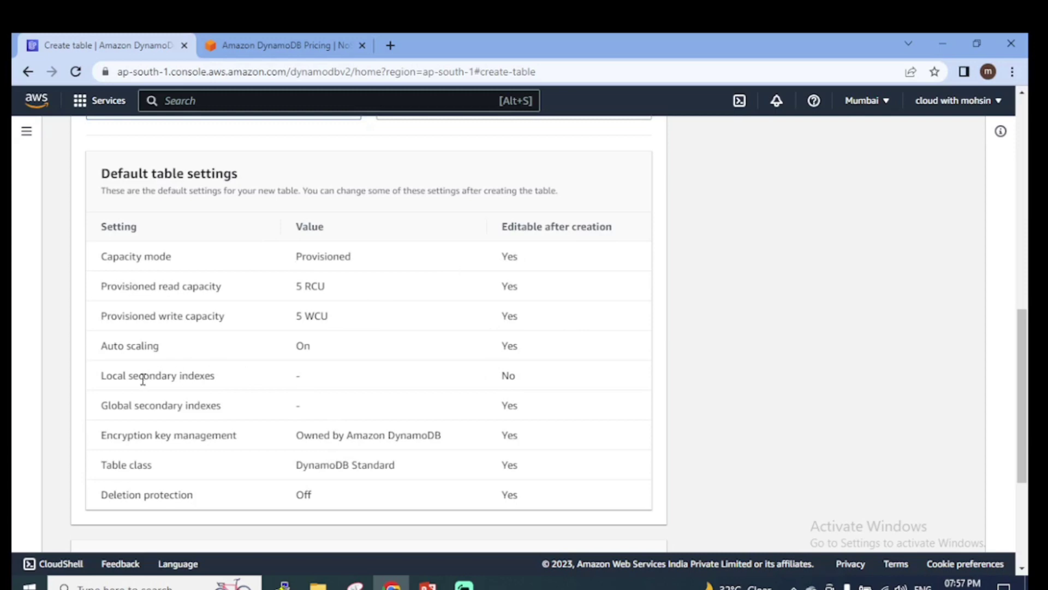
pyautogui.moveTo(102, 375); pyautogui.dragTo(548, 380)
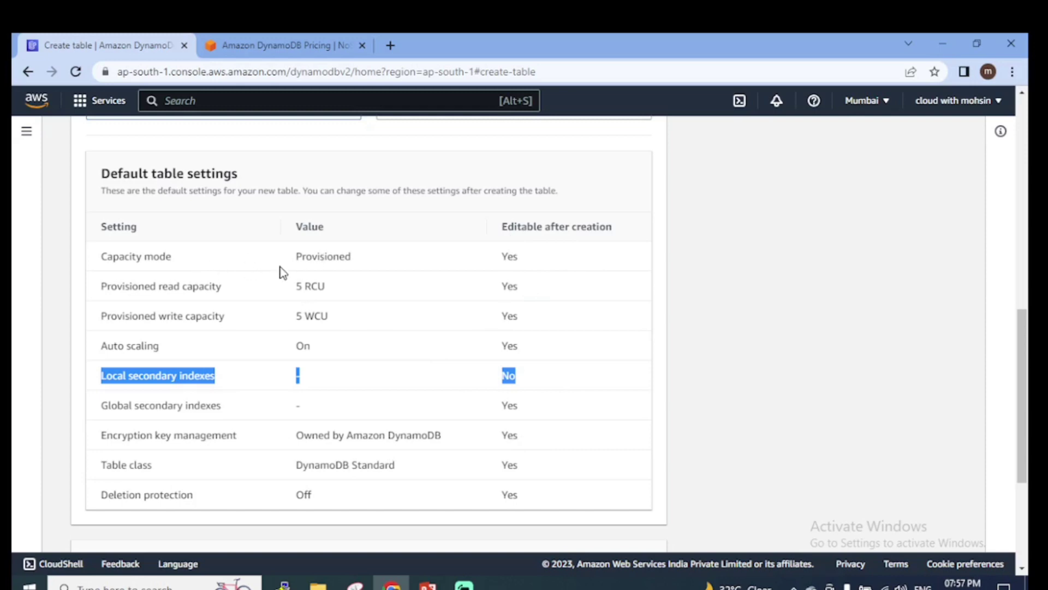
pyautogui.moveTo(297, 256); pyautogui.dragTo(364, 265)
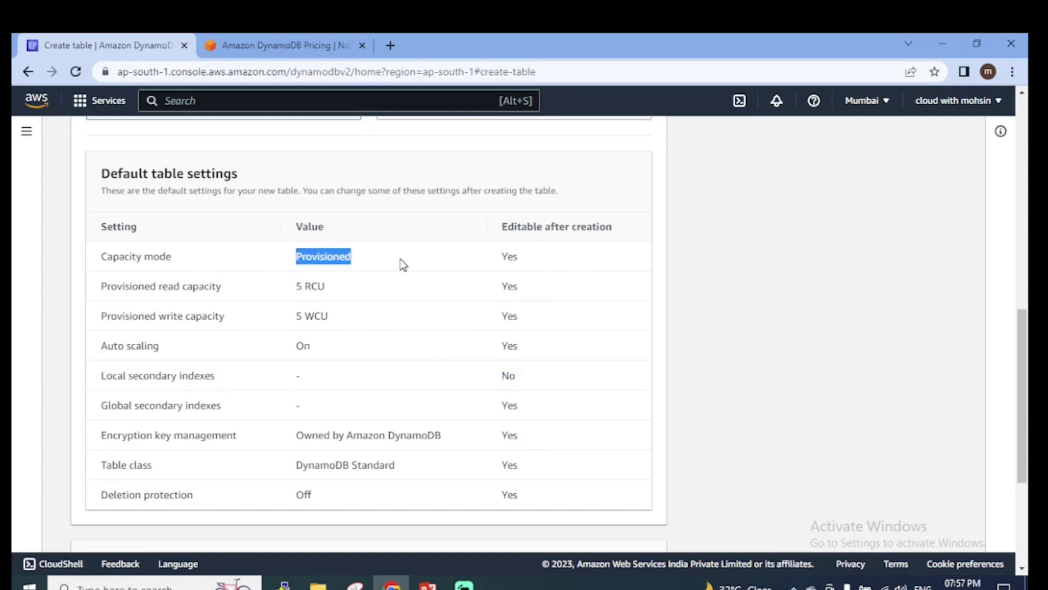
pyautogui.scroll(-1, 535, 273)
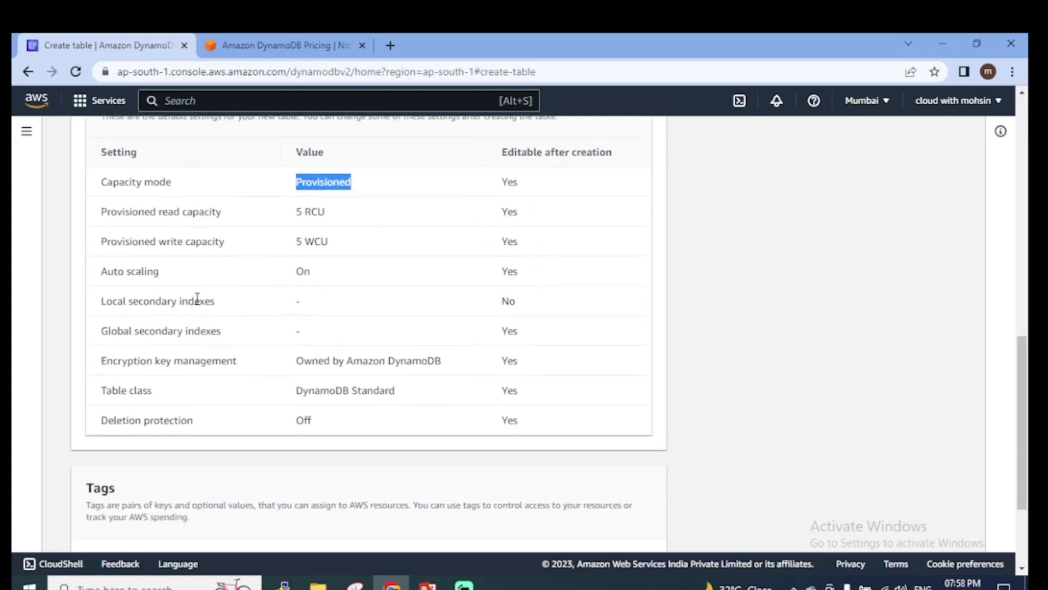
pyautogui.scroll(-1, 269, 298)
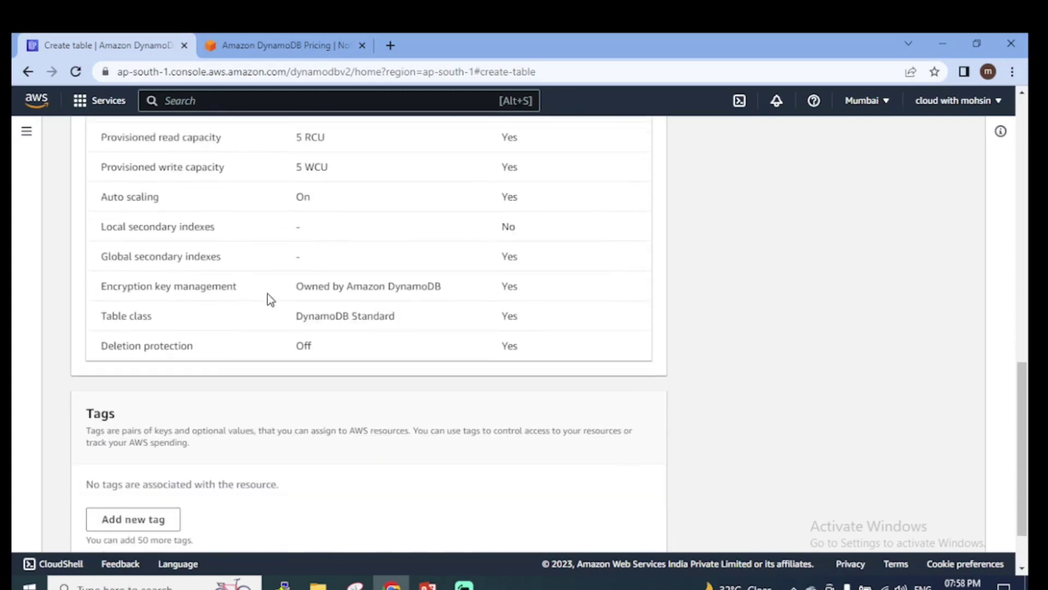
# - Switch the table settings to Customize settings and review the table class options
pyautogui.scroll(5, 365, 299)
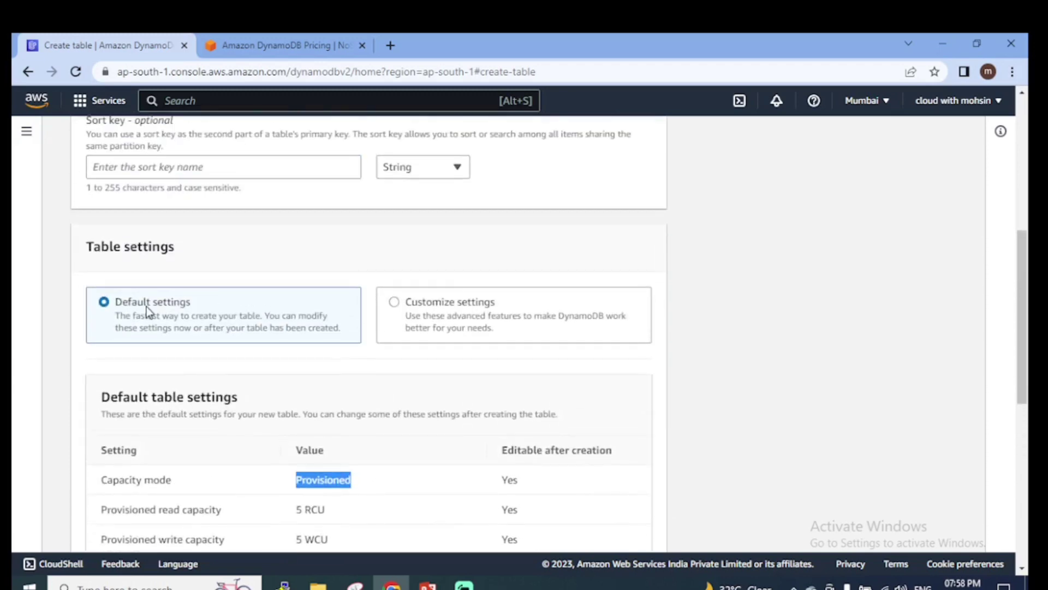
pyautogui.click(395, 306)
pyautogui.scroll(-1, 462, 326)
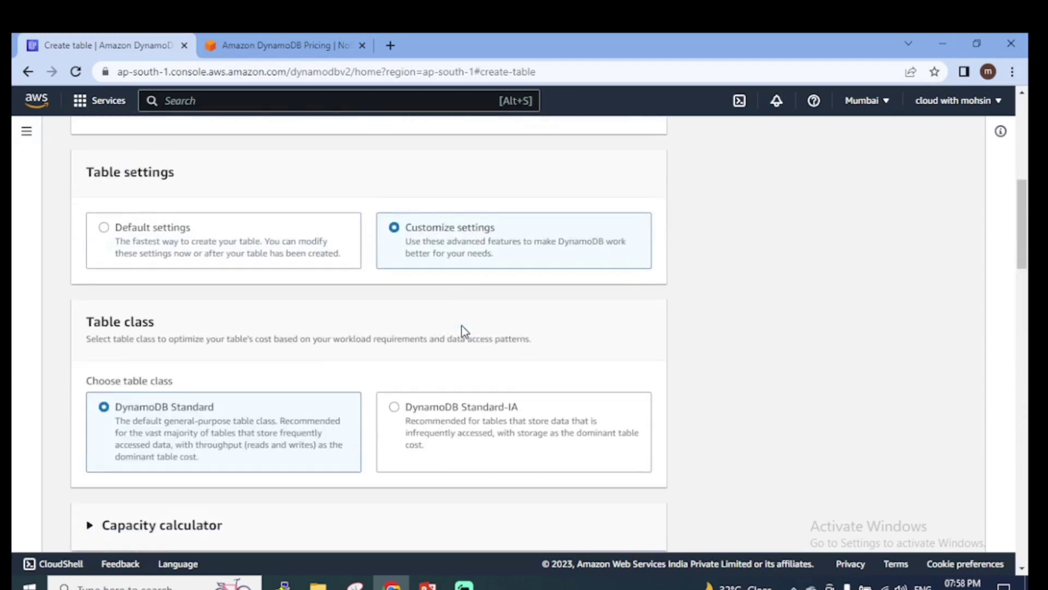
pyautogui.scroll(-1, 500, 281)
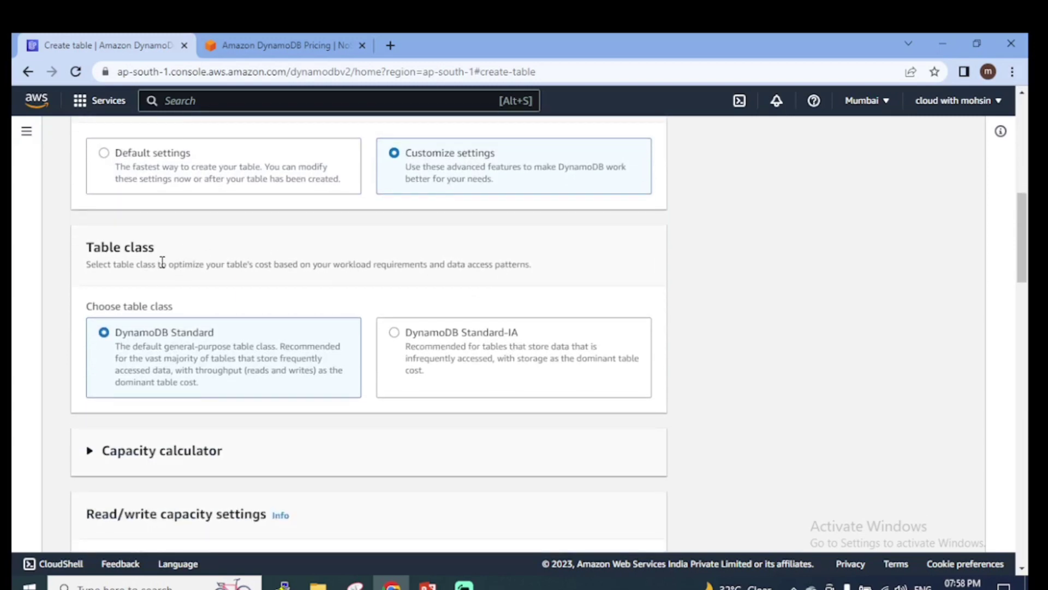
pyautogui.scroll(-1, 164, 266)
pyautogui.scroll(1, 169, 266)
pyautogui.scroll(-1, 487, 358)
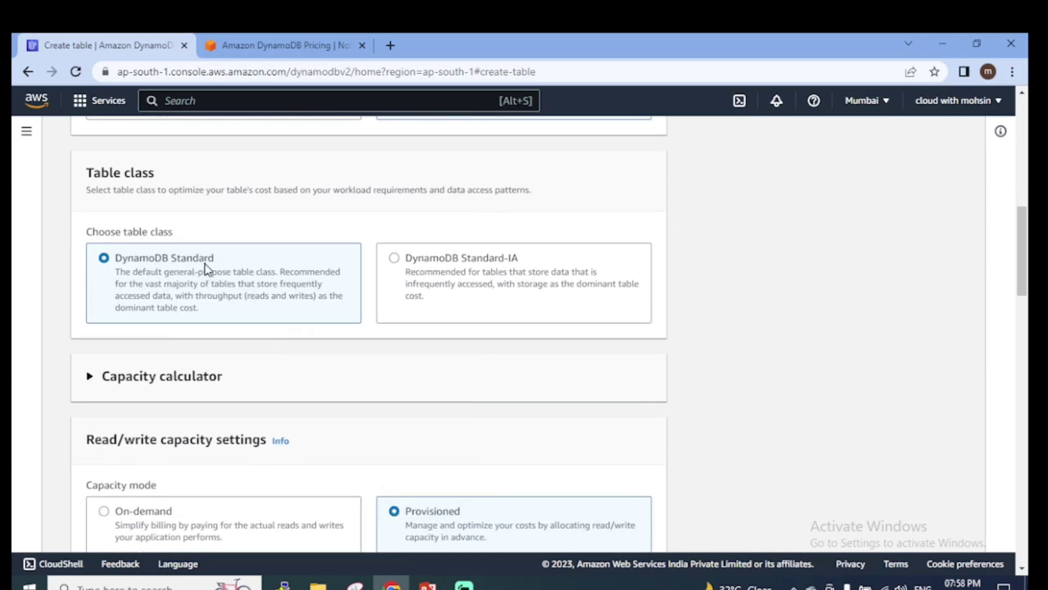
pyautogui.scroll(-1, 241, 326)
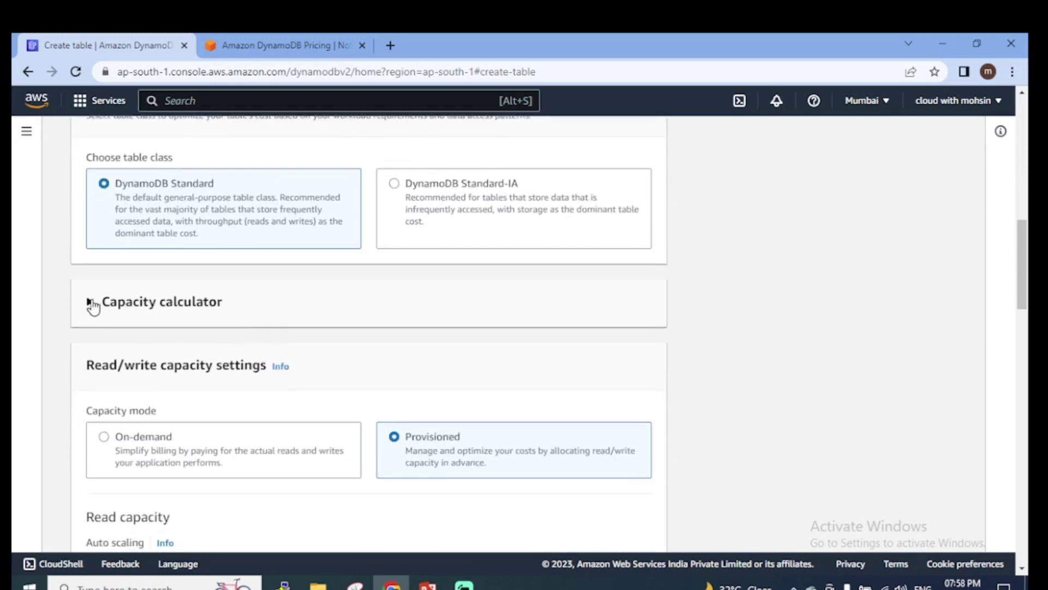
# - Expand the capacity calculator and examine its fields together with the read/write capacity settings
pyautogui.click(90, 304)
pyautogui.scroll(-2, 186, 327)
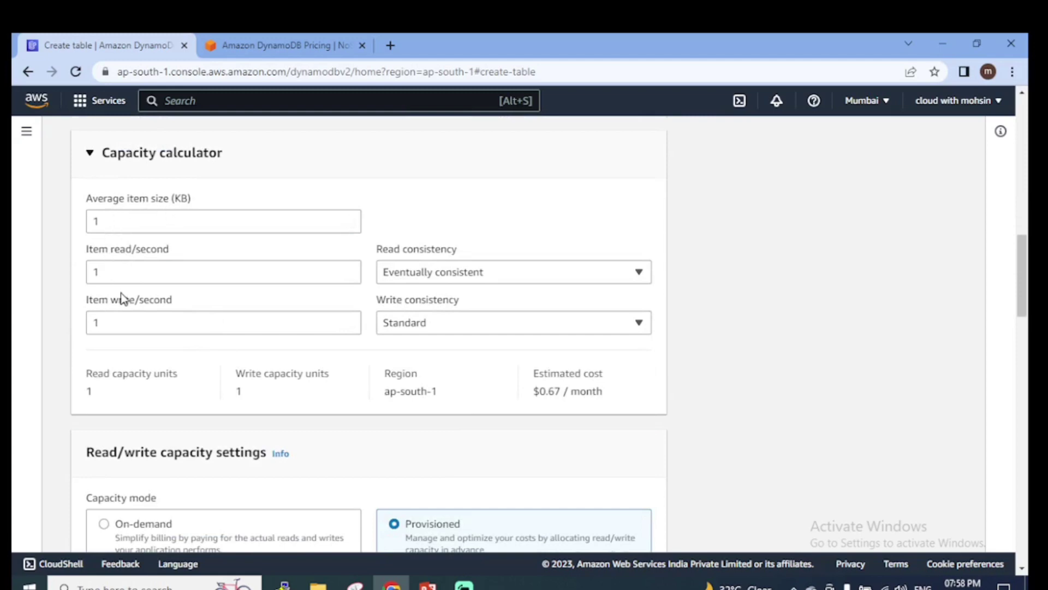
pyautogui.scroll(-2, 124, 299)
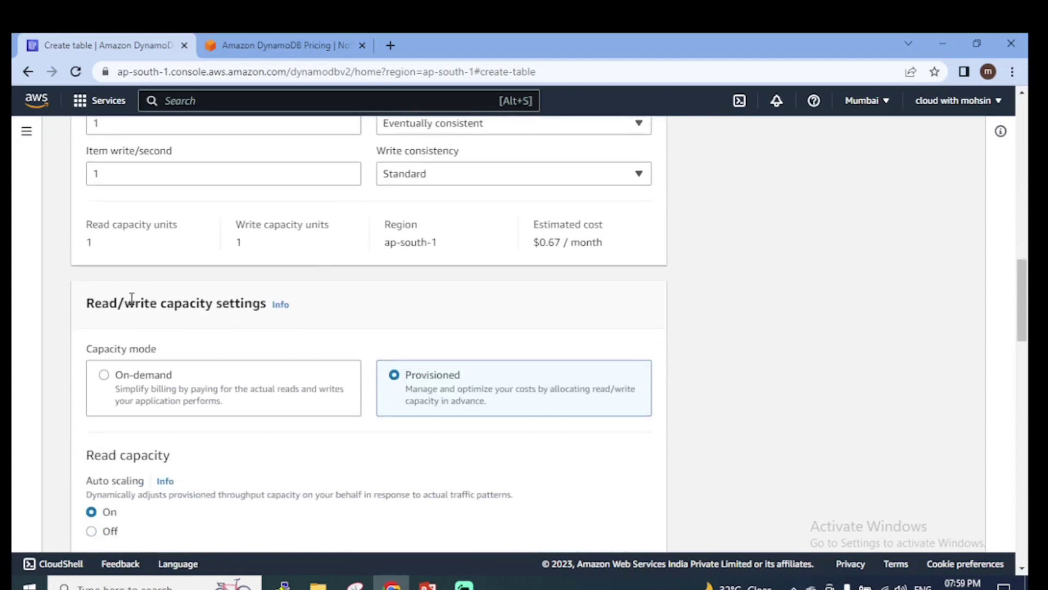
pyautogui.scroll(-1, 297, 239)
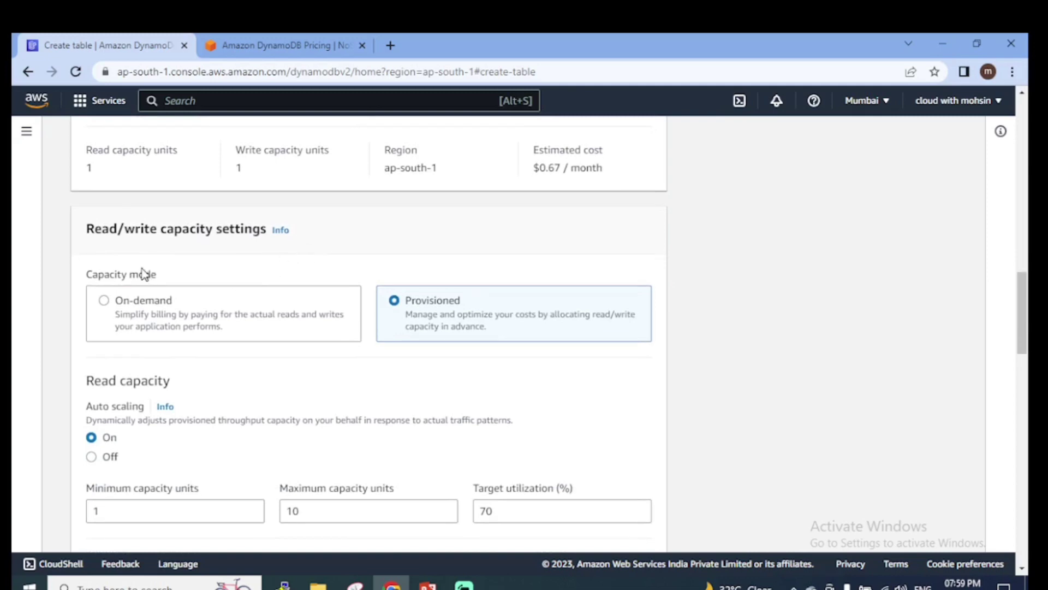
pyautogui.scroll(2, 189, 241)
pyautogui.scroll(2, 303, 295)
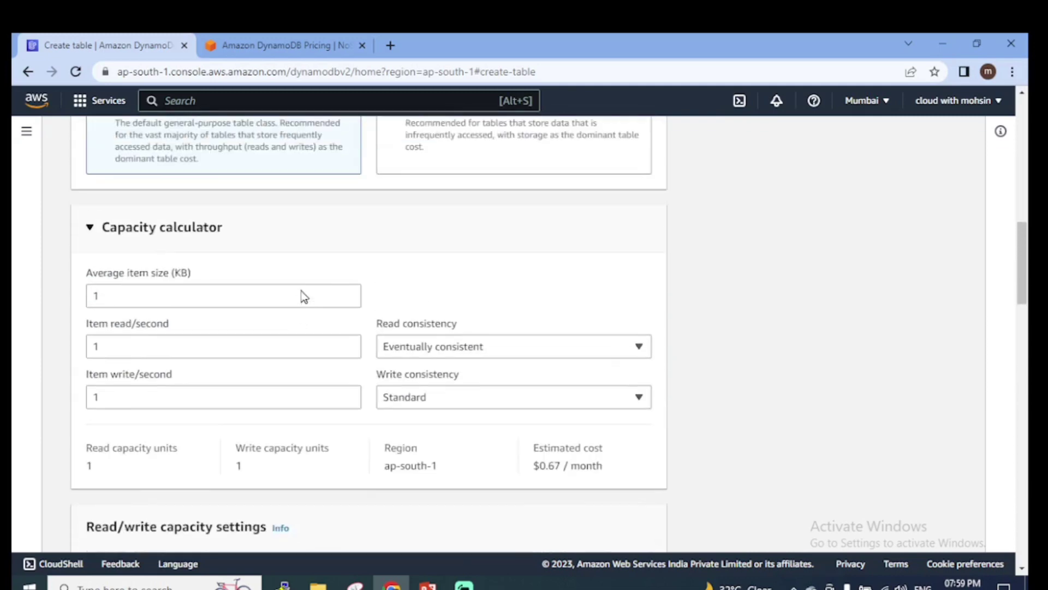
pyautogui.scroll(1, 318, 290)
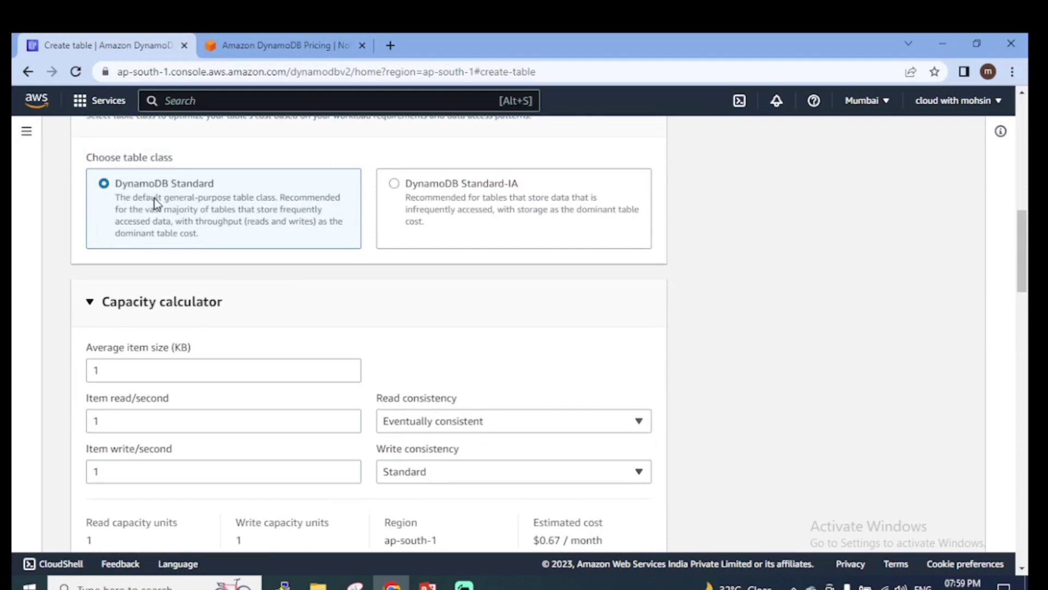
# - Examine the capacity calculator's estimated monthly cost and region for the DynamoDB Standard table class
pyautogui.scroll(-1, 214, 205)
pyautogui.scroll(-2, 215, 205)
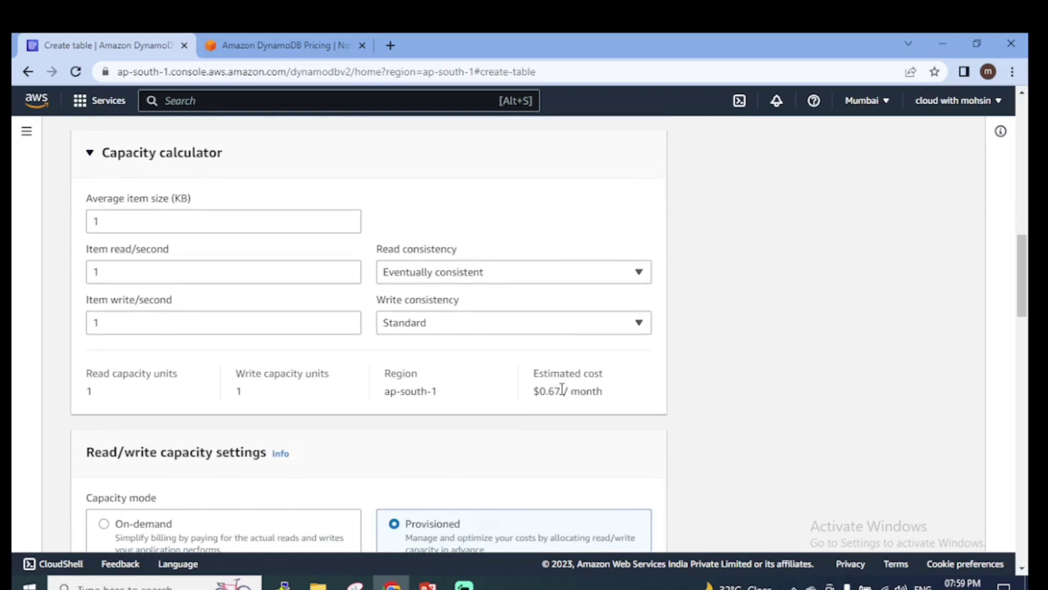
pyautogui.moveTo(540, 390); pyautogui.dragTo(562, 390)
pyautogui.moveTo(384, 392); pyautogui.dragTo(438, 393)
pyautogui.scroll(4, 476, 312)
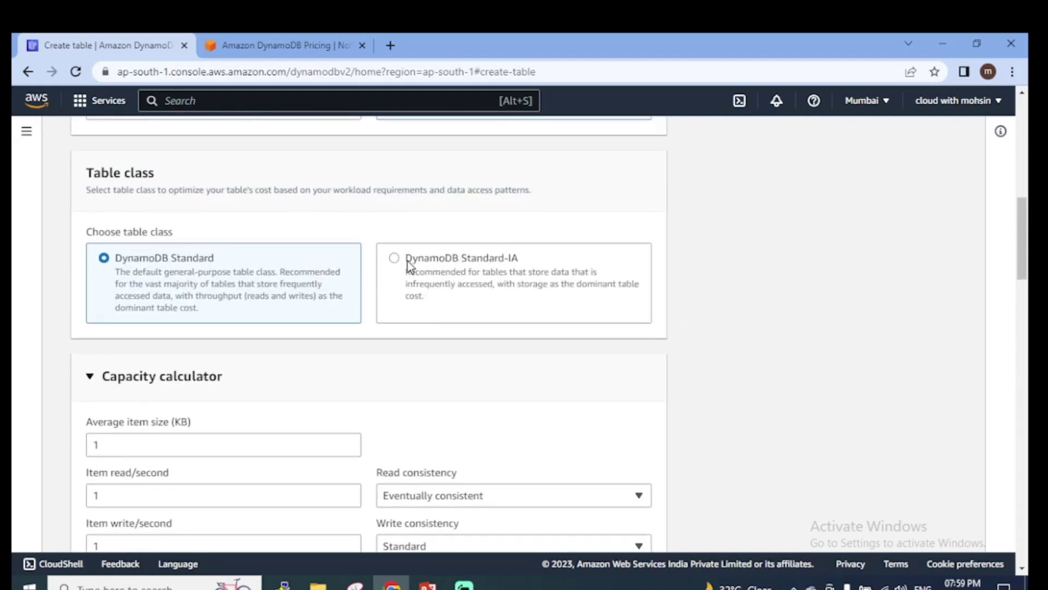
# - Switch the table class to DynamoDB Standard-IA and compare the capacity calculator's estimated monthly cost
pyautogui.click(394, 258)
pyautogui.scroll(-5, 461, 309)
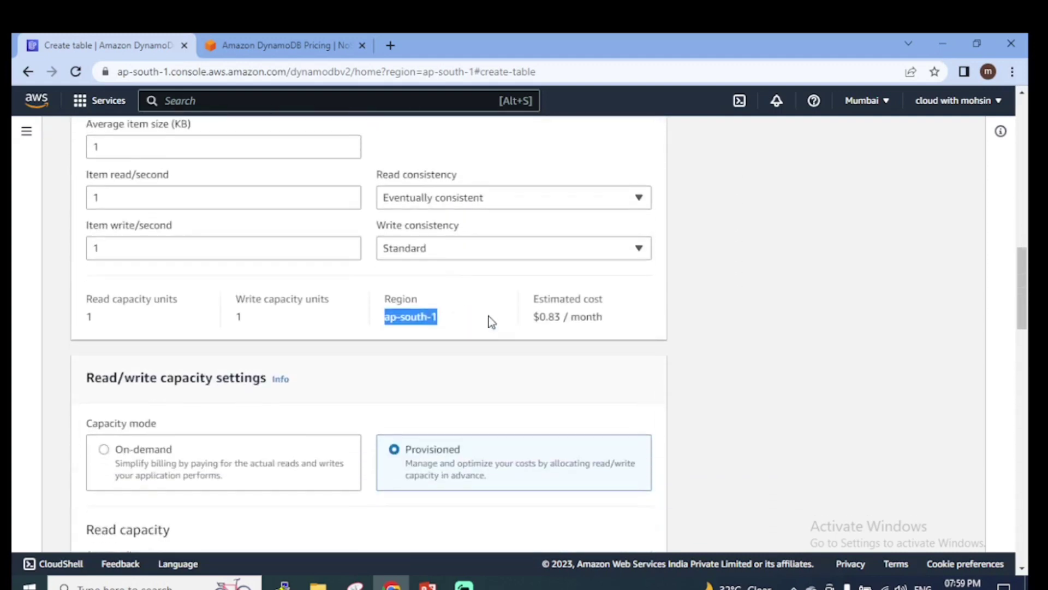
pyautogui.moveTo(533, 318); pyautogui.dragTo(561, 317)
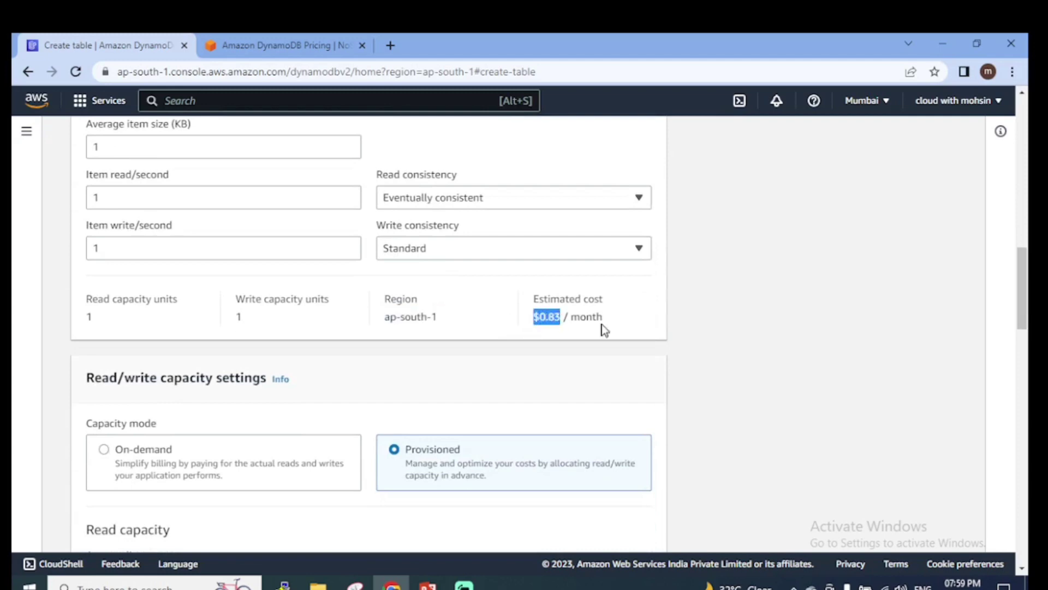
pyautogui.scroll(5, 594, 326)
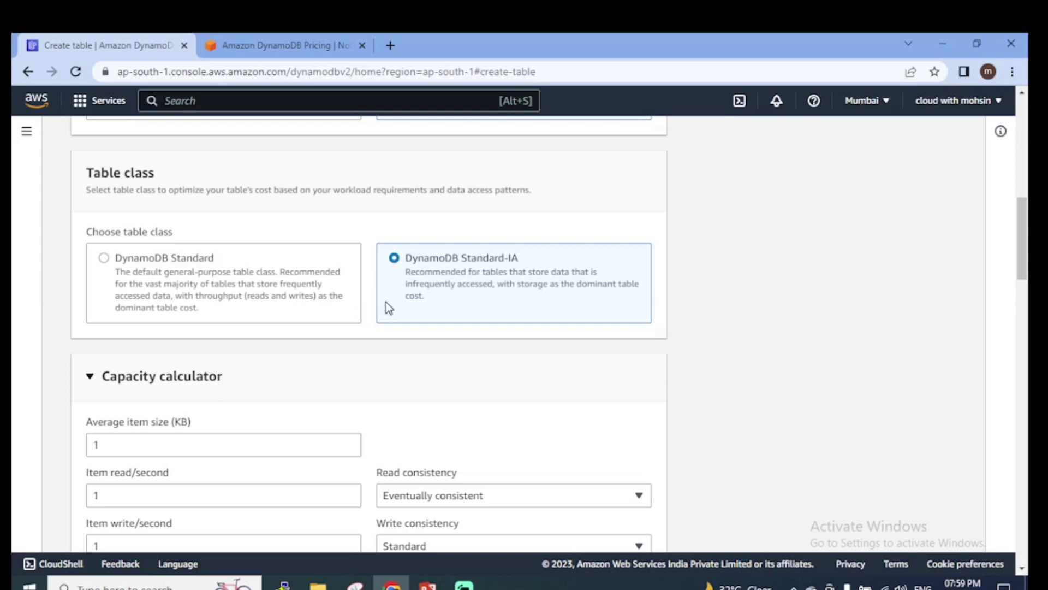
pyautogui.scroll(-4, 386, 304)
pyautogui.moveTo(534, 391); pyautogui.dragTo(560, 391)
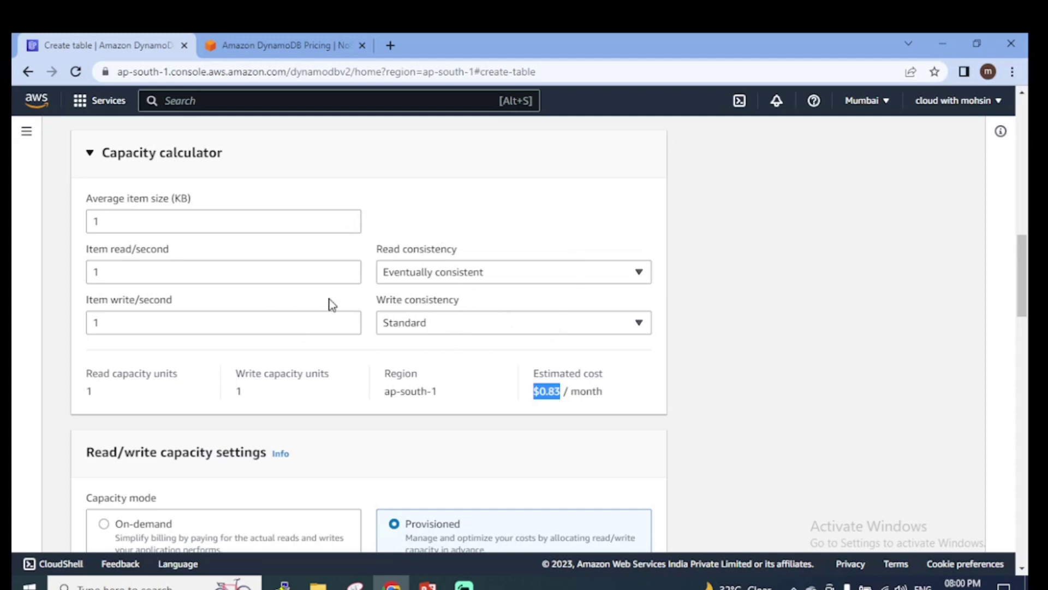
pyautogui.scroll(3, 334, 302)
pyautogui.scroll(-4, 344, 301)
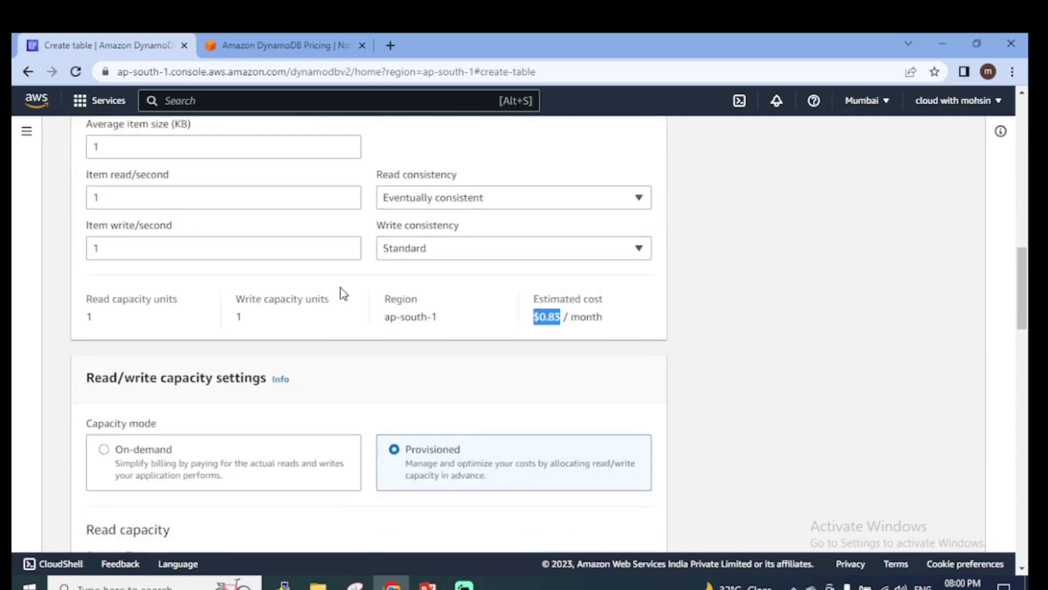
pyautogui.scroll(4, 273, 262)
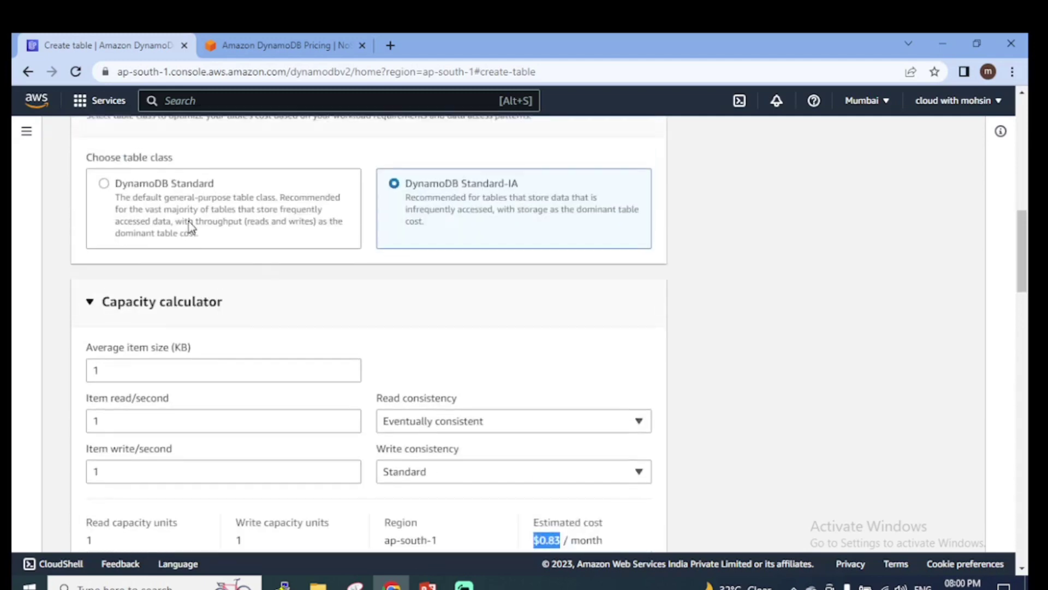
# - Set the table class back to DynamoDB Standard and recheck the estimated monthly cost
pyautogui.click(109, 185)
pyautogui.scroll(-1, 387, 370)
pyautogui.scroll(-3, 386, 370)
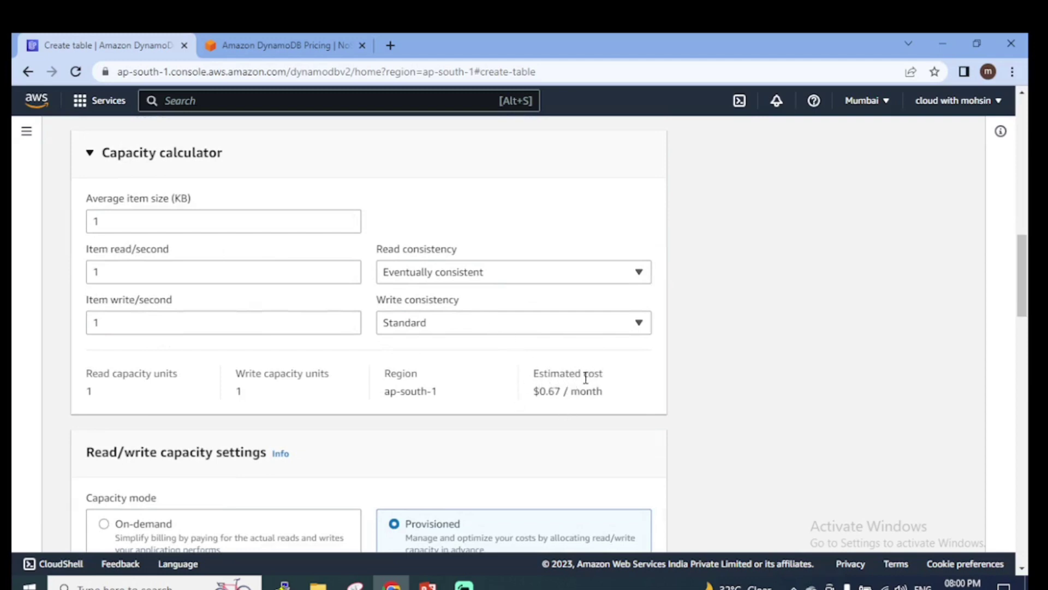
pyautogui.scroll(1, 512, 370)
pyautogui.scroll(4, 512, 370)
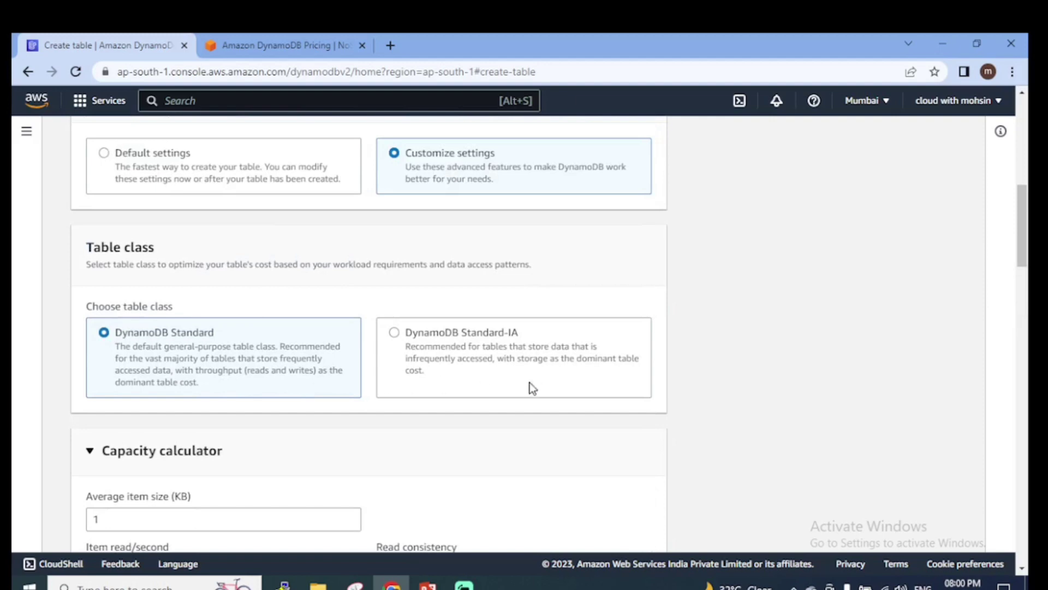
# - Examine the Provisioned capacity mode and the auto scaling settings for read and write capacity
pyautogui.scroll(-5, 555, 384)
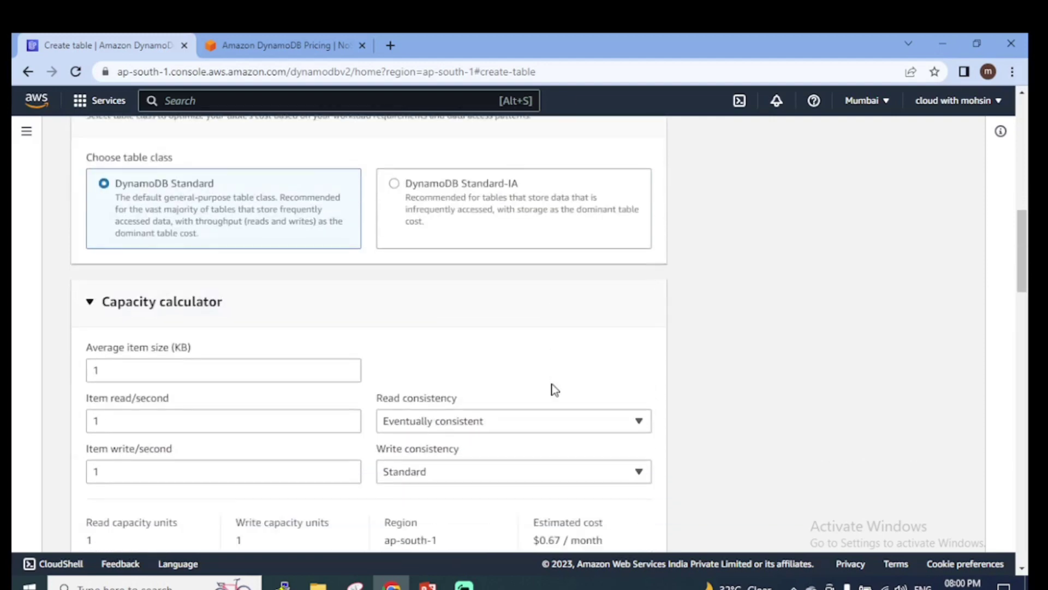
pyautogui.scroll(-3, 553, 389)
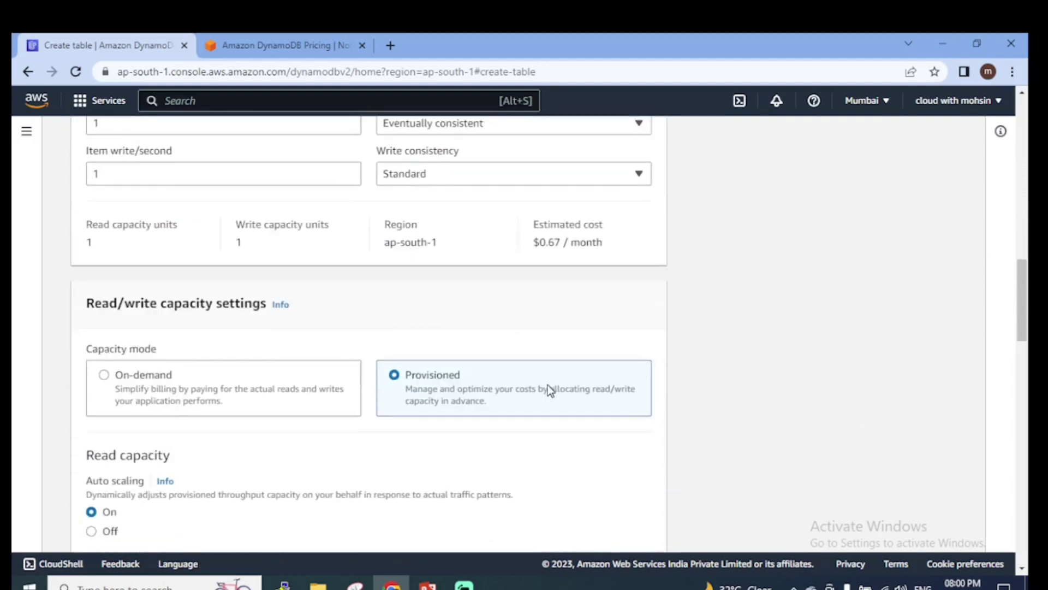
pyautogui.scroll(-1, 473, 358)
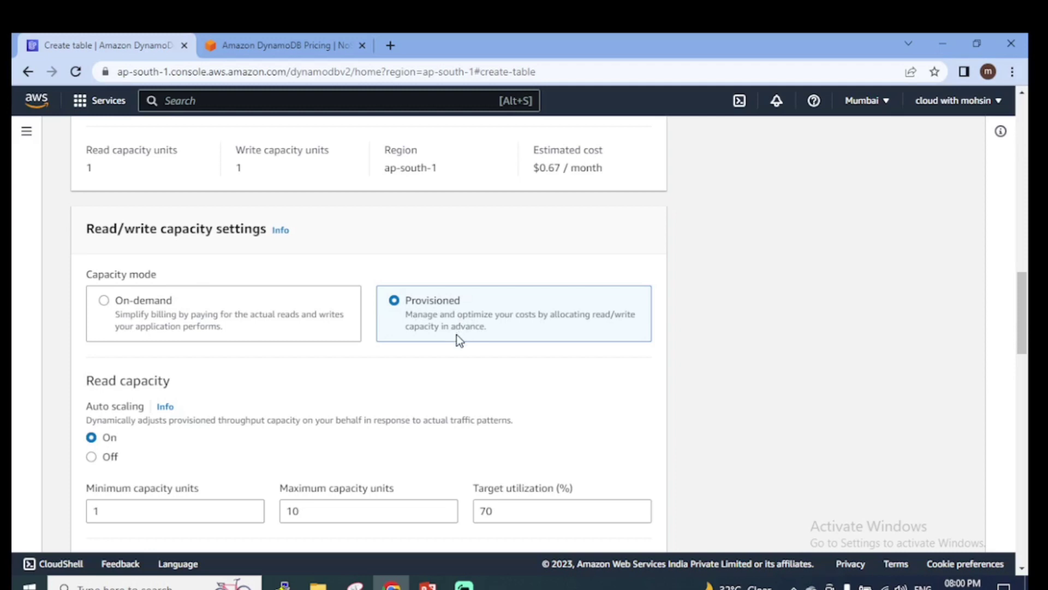
pyautogui.scroll(-1, 482, 339)
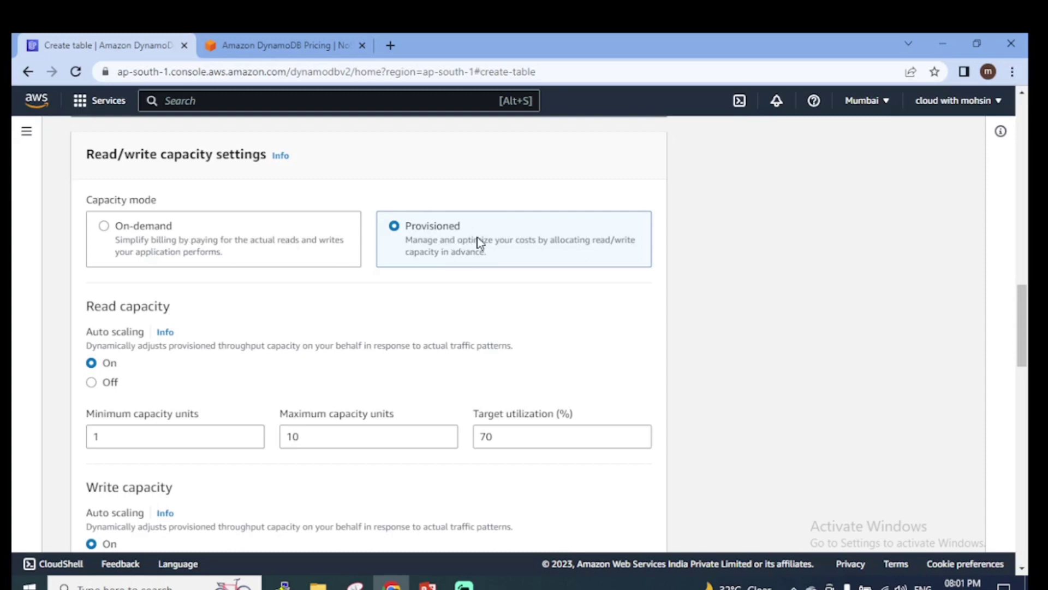
pyautogui.scroll(-1, 480, 245)
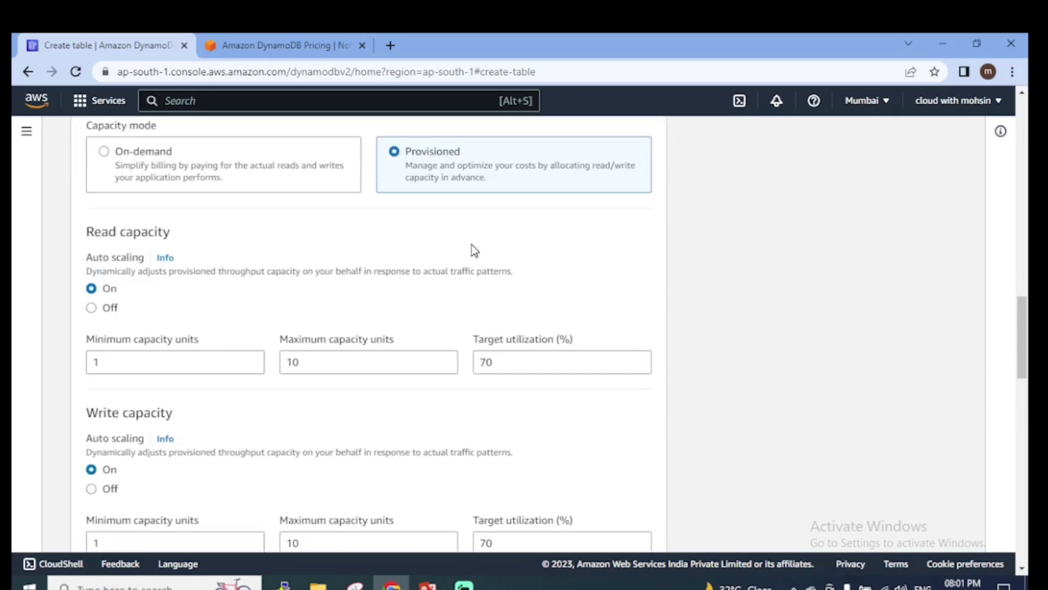
pyautogui.scroll(-1, 159, 255)
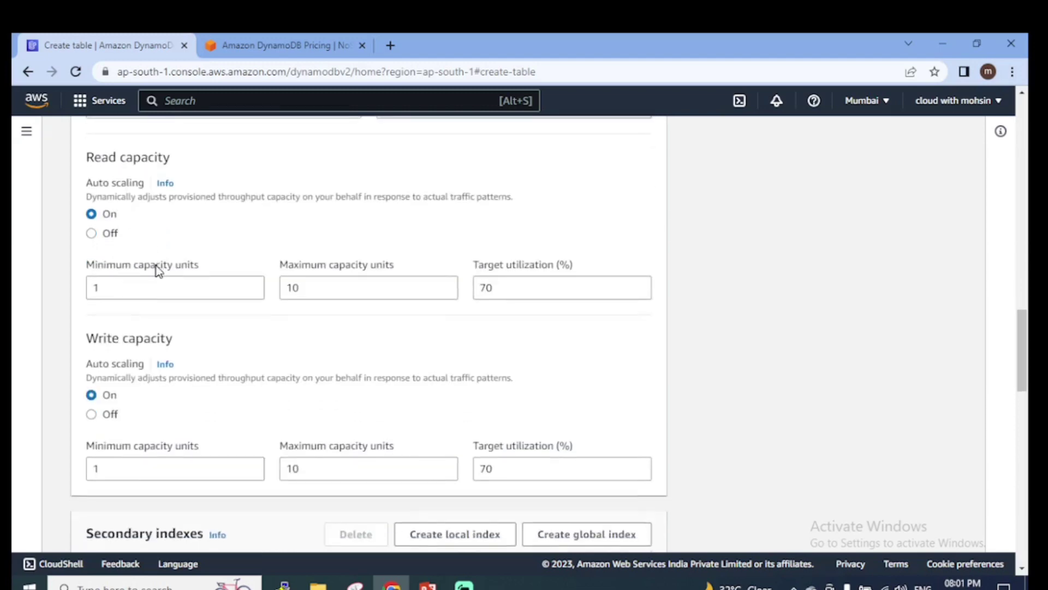
pyautogui.scroll(-1, 185, 273)
pyautogui.scroll(1, 181, 276)
pyautogui.moveTo(374, 197); pyautogui.dragTo(517, 199)
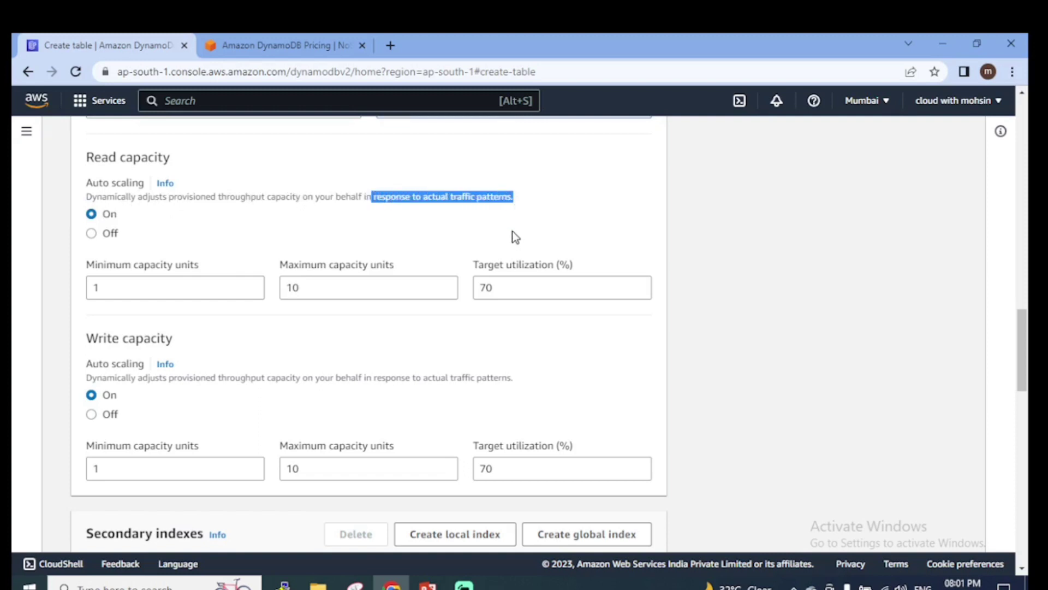
pyautogui.scroll(-1, 513, 231)
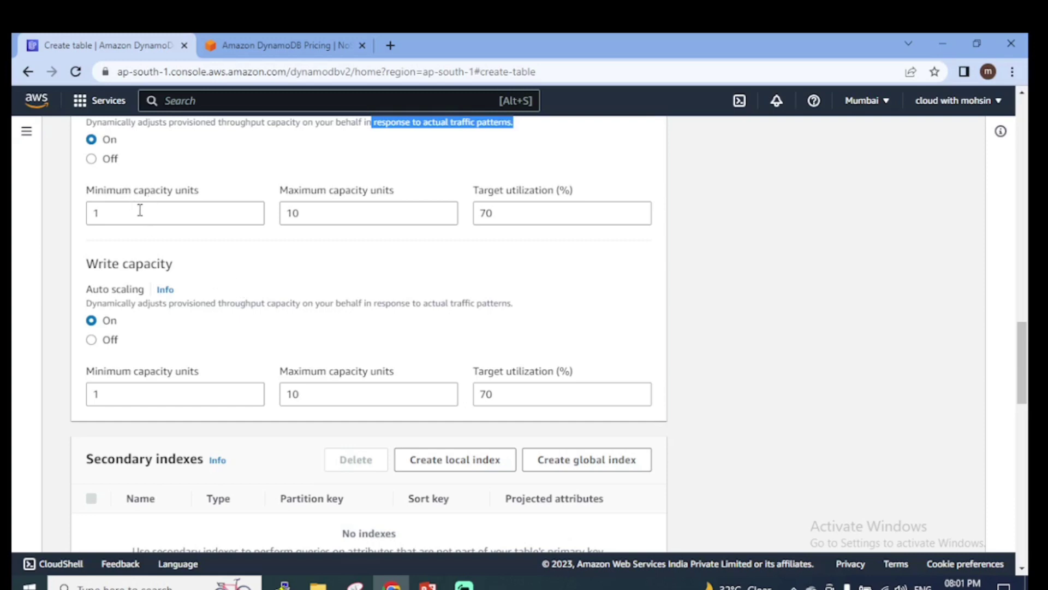
pyautogui.scroll(1, 134, 202)
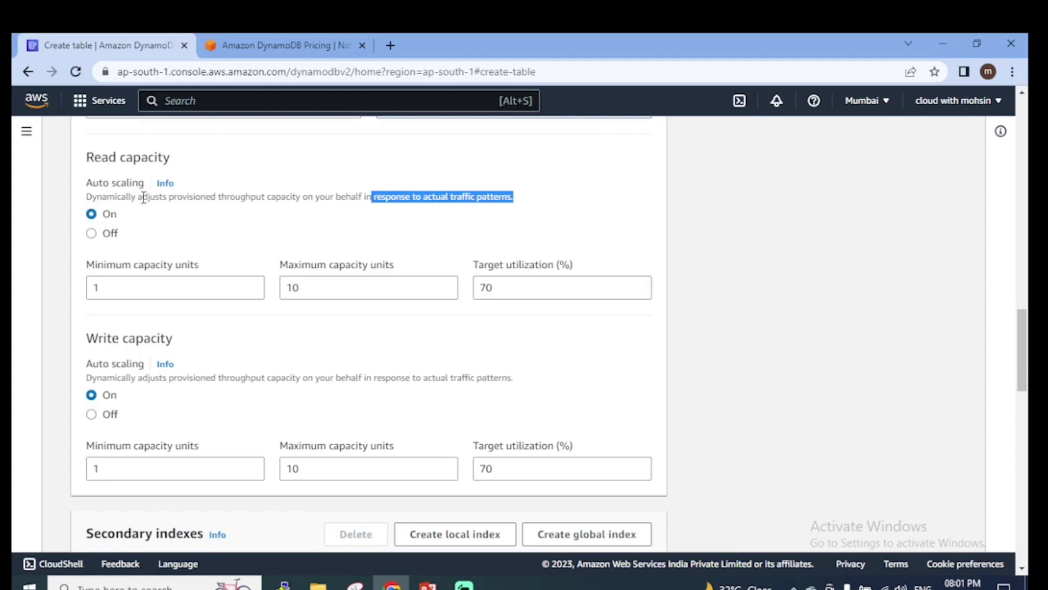
# - Set the read capacity's maximum capacity units to 7 and its target utilization to 50%, keeping the minimum at 1
pyautogui.click(117, 286)
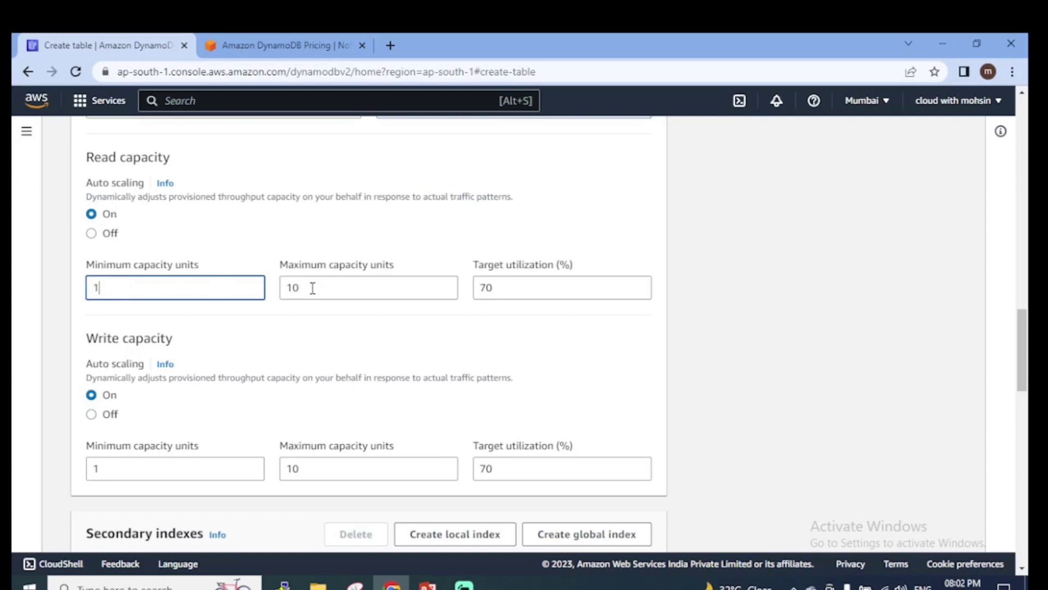
pyautogui.press('Tab')
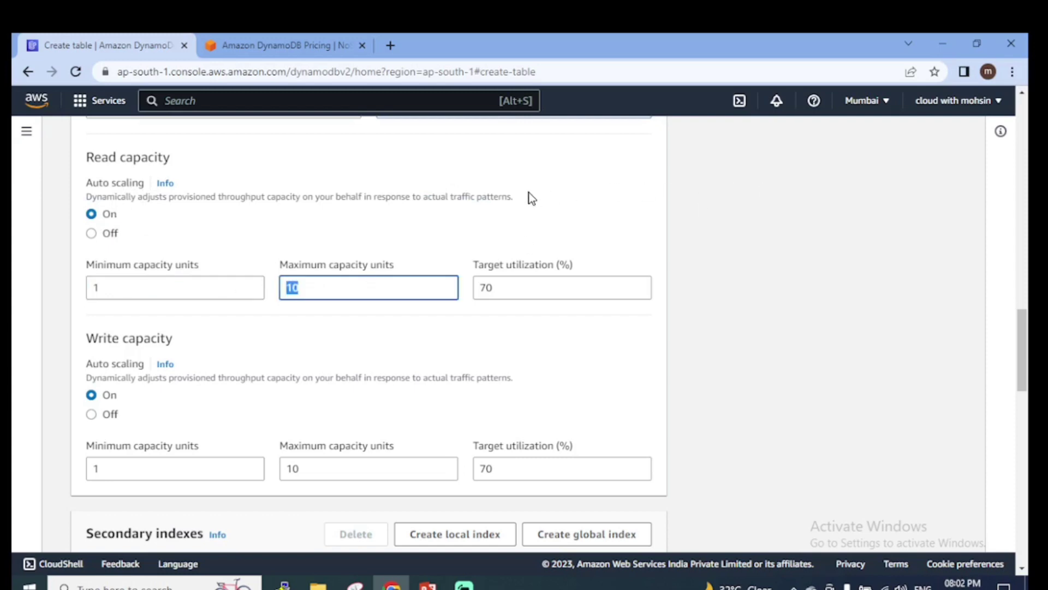
pyautogui.press('BackSpace')
pyautogui.write('7')
pyautogui.moveTo(520, 283); pyautogui.dragTo(464, 297)
pyautogui.write('50')
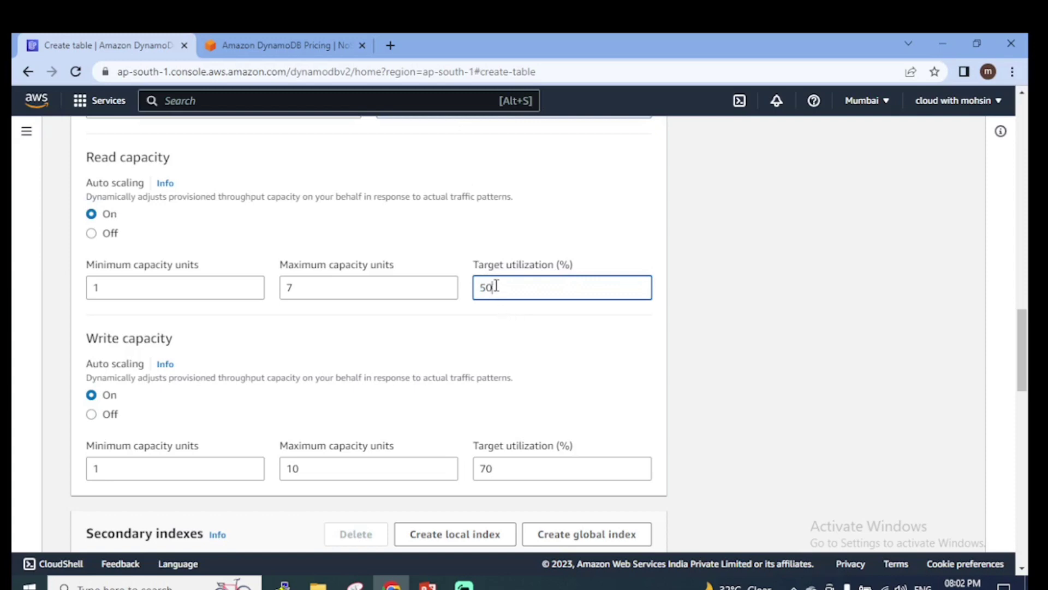
pyautogui.moveTo(496, 285); pyautogui.dragTo(482, 287)
pyautogui.click(136, 284)
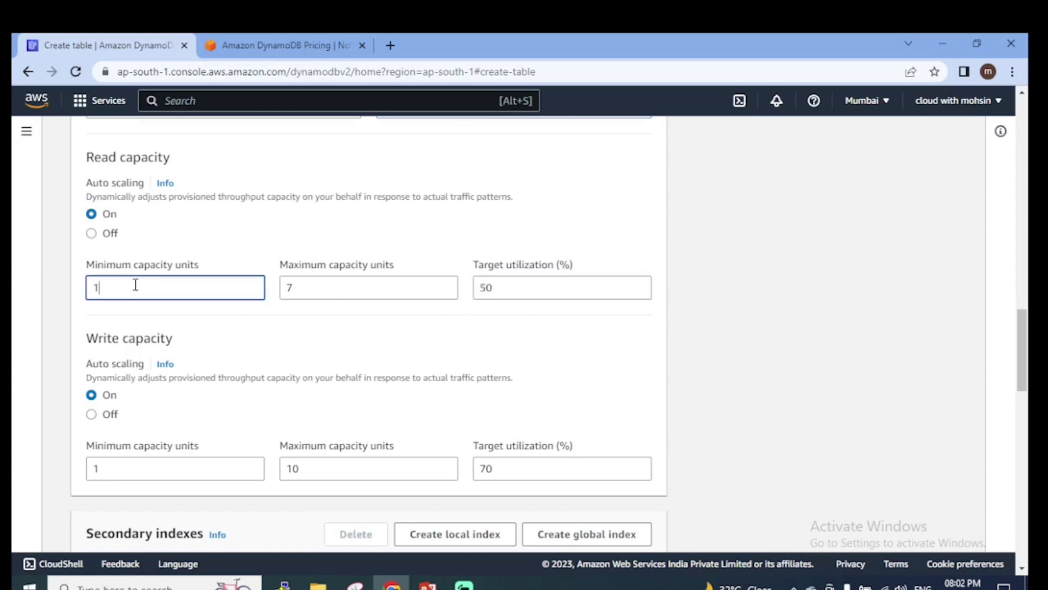
pyautogui.click(312, 290)
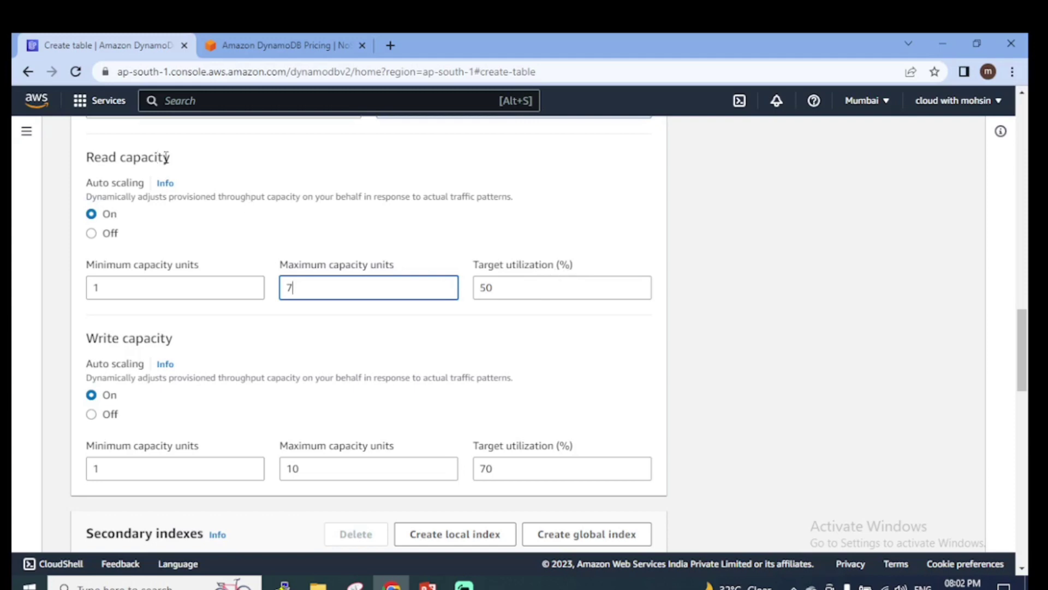
# - Set the write capacity's maximum capacity units to 7 and its target utilization to 50%
pyautogui.scroll(-3, 244, 238)
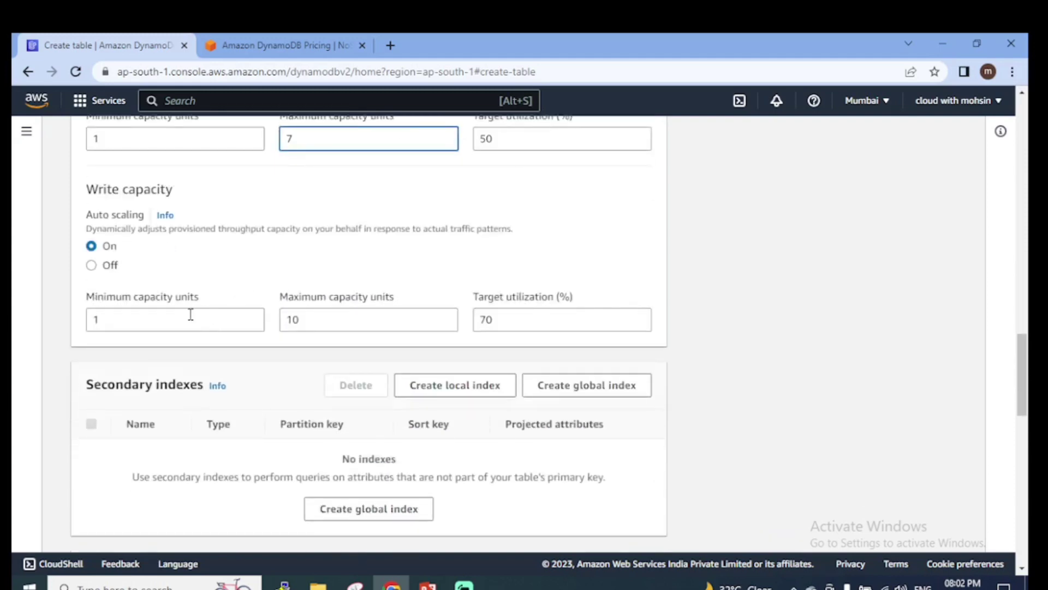
pyautogui.moveTo(300, 320); pyautogui.dragTo(265, 318)
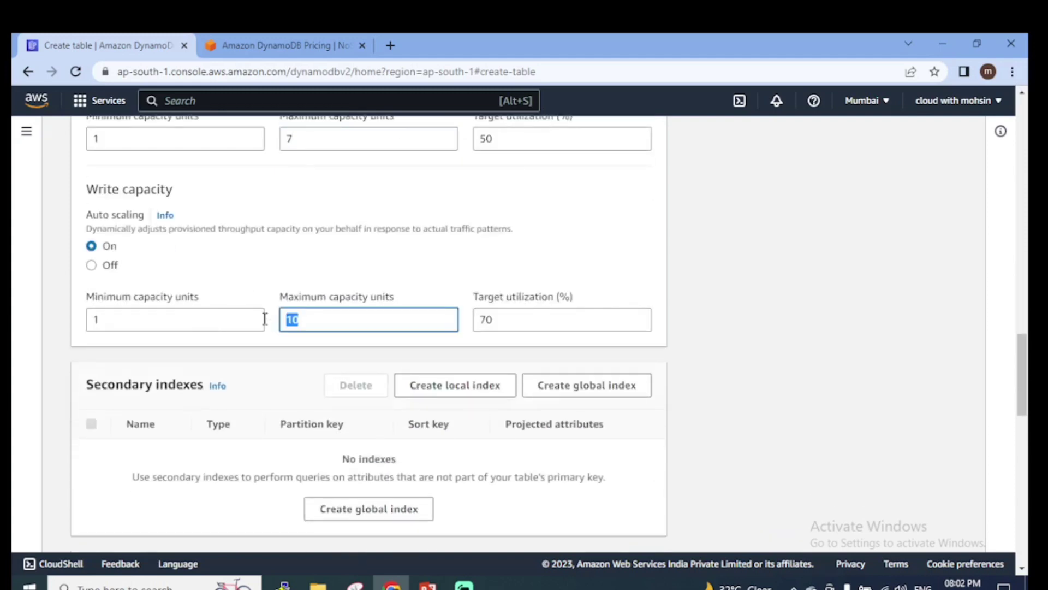
pyautogui.write('7')
pyautogui.moveTo(519, 321); pyautogui.dragTo(411, 309)
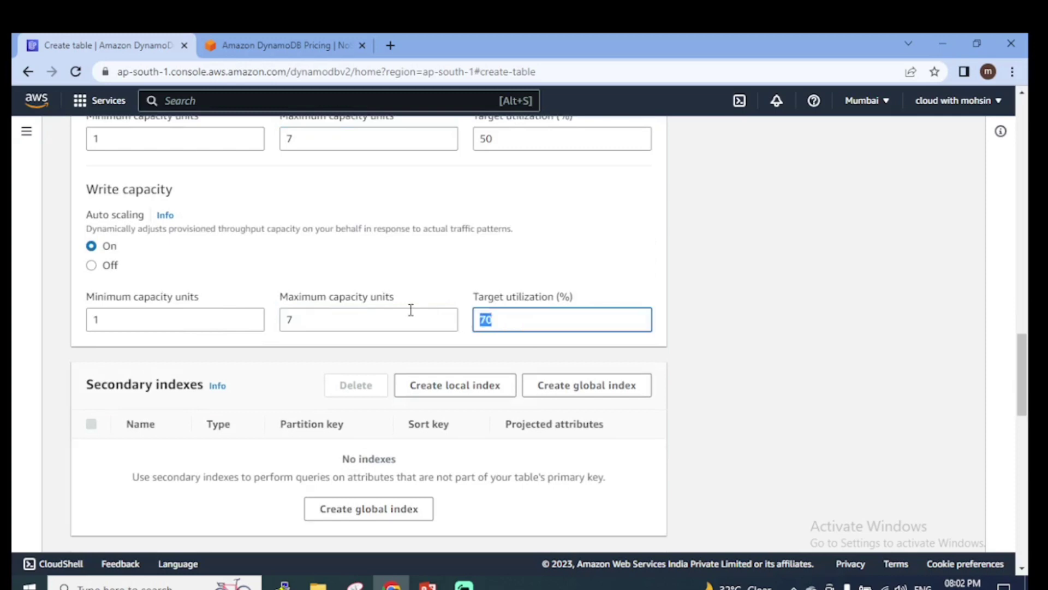
pyautogui.write('50')
# - Review the secondary indexes section, the estimated read/write capacity cost and the encryption at rest options
pyautogui.scroll(-1, 423, 294)
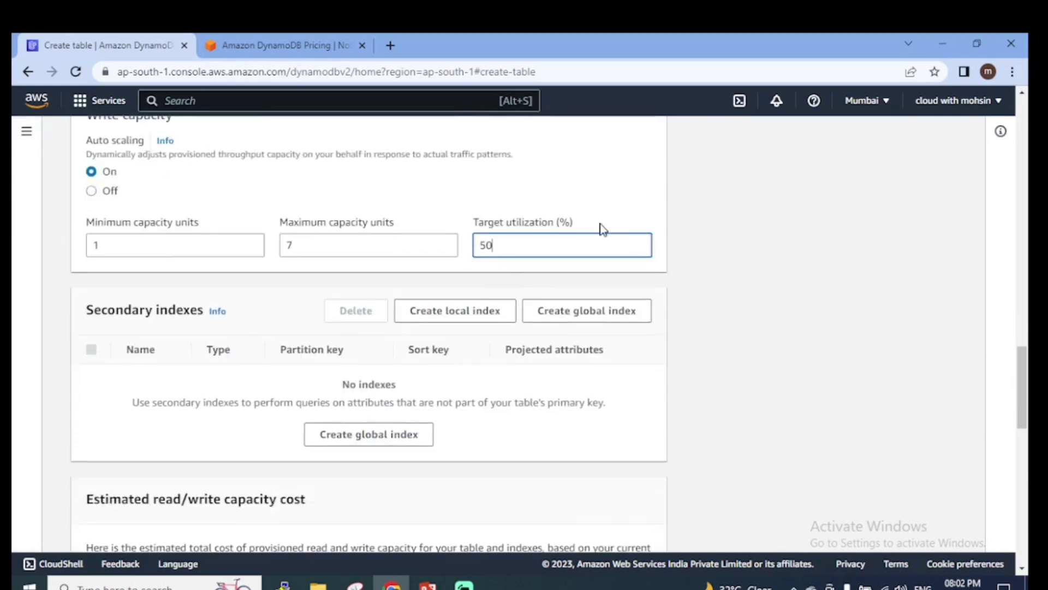
pyautogui.scroll(-1, 573, 251)
pyautogui.scroll(-1, 470, 319)
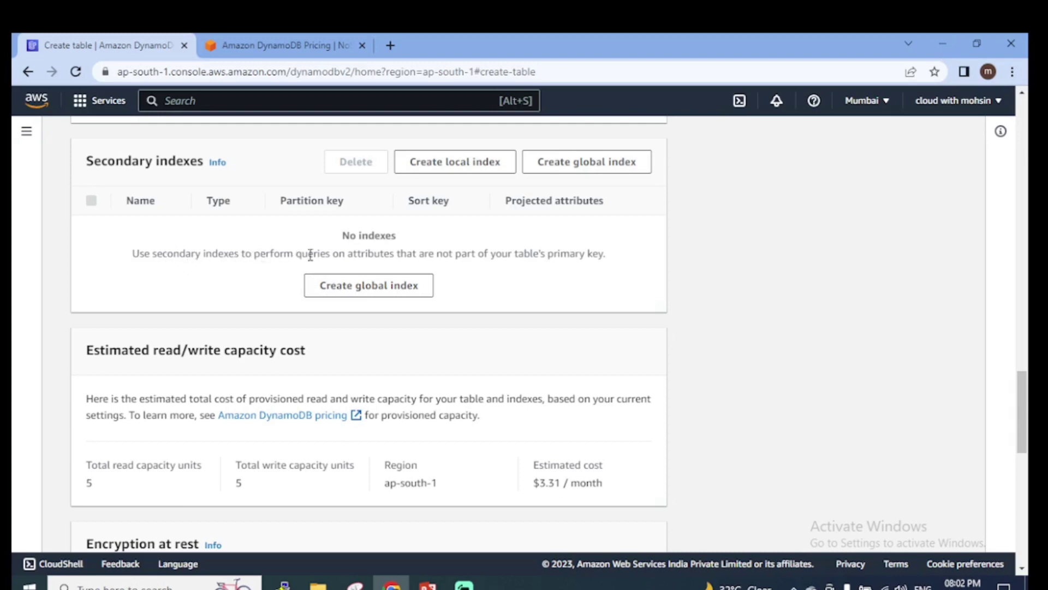
pyautogui.moveTo(308, 253); pyautogui.dragTo(607, 255)
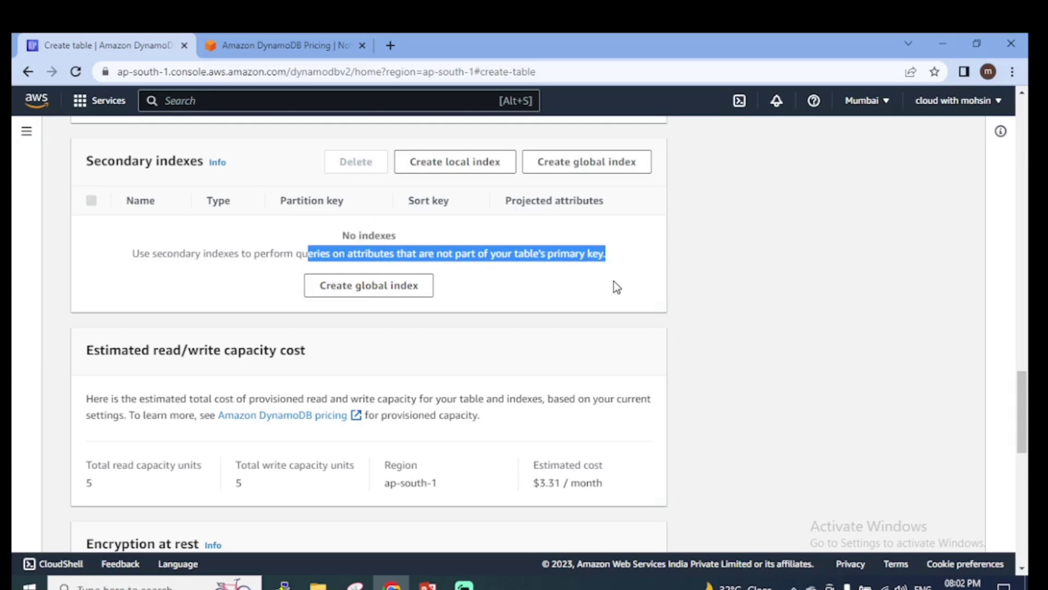
pyautogui.click(614, 280)
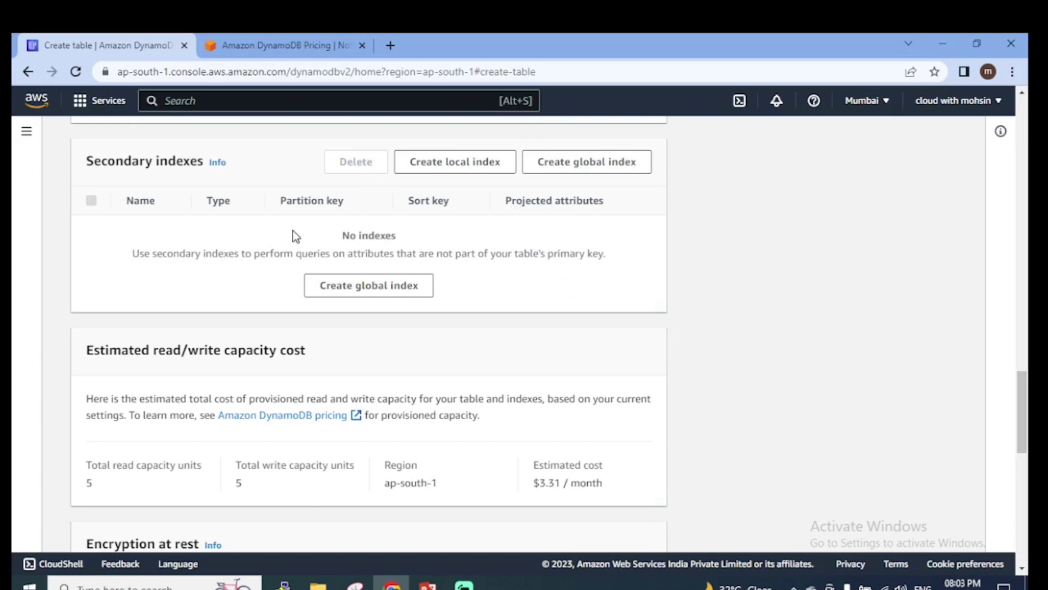
pyautogui.moveTo(86, 161); pyautogui.dragTo(205, 169)
pyautogui.scroll(-1, 351, 315)
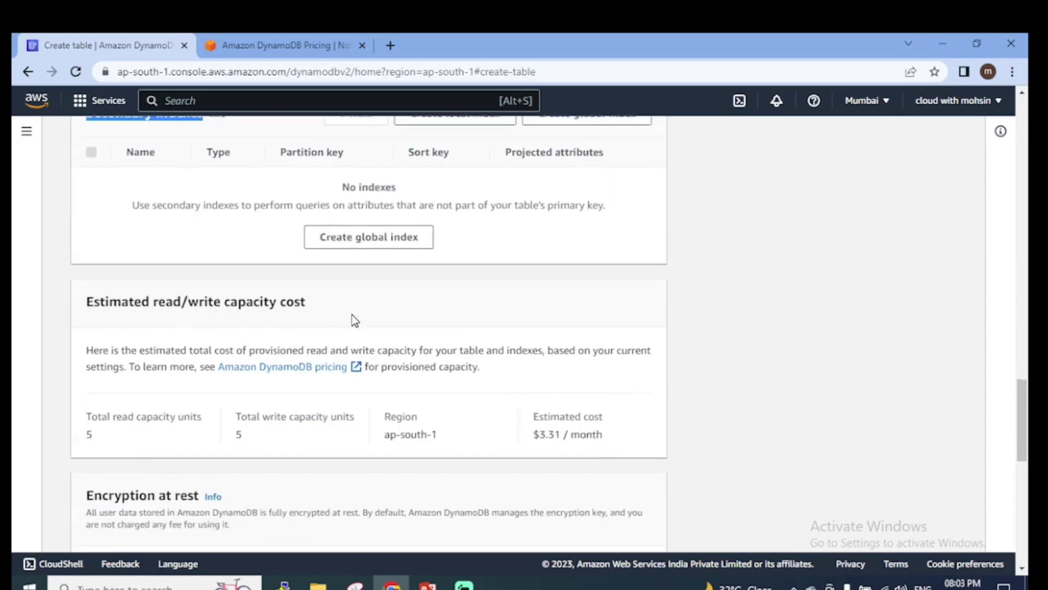
pyautogui.scroll(-3, 351, 314)
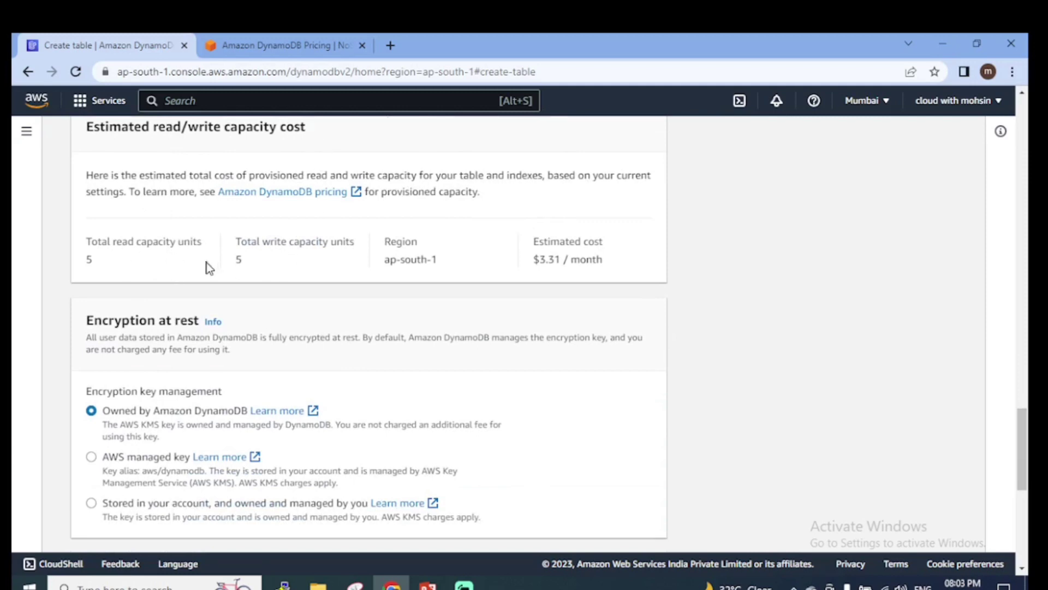
pyautogui.scroll(5, 543, 311)
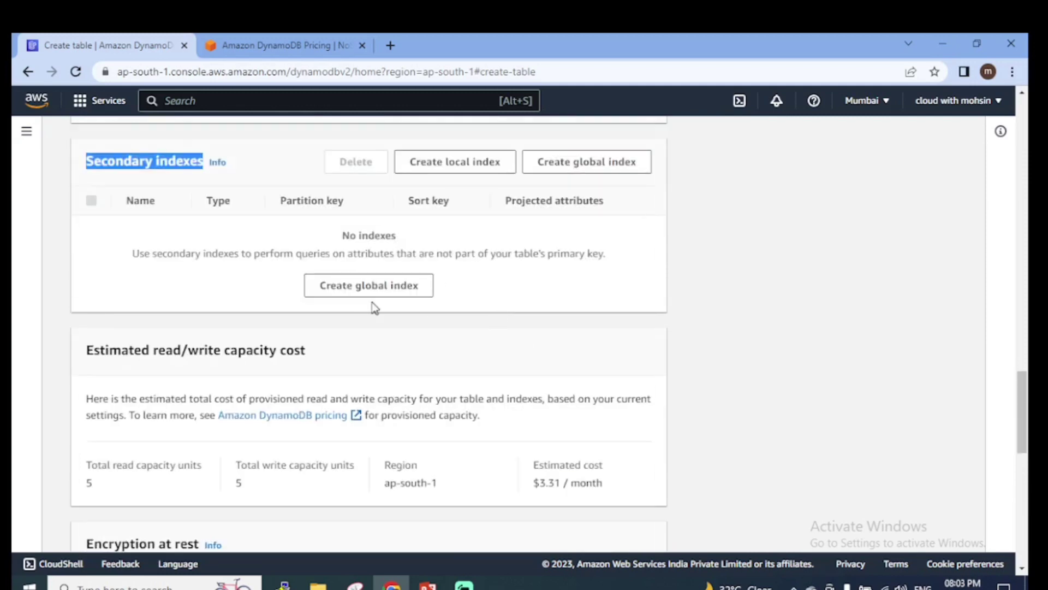
pyautogui.scroll(5, 382, 328)
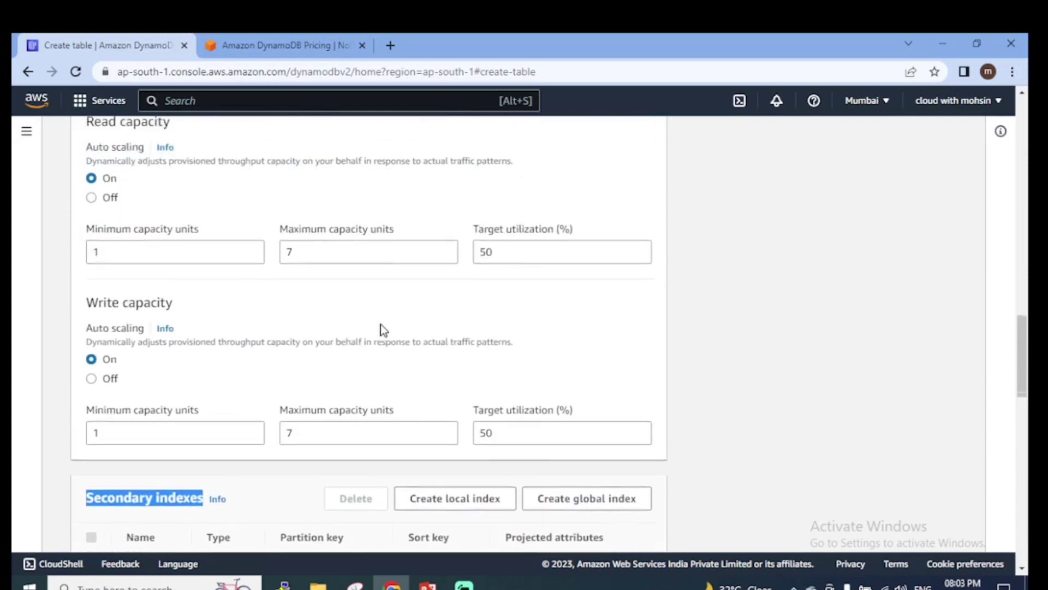
# - Review the capacity, secondary index, encryption at rest and deletion protection settings of the new table
pyautogui.scroll(8, 382, 328)
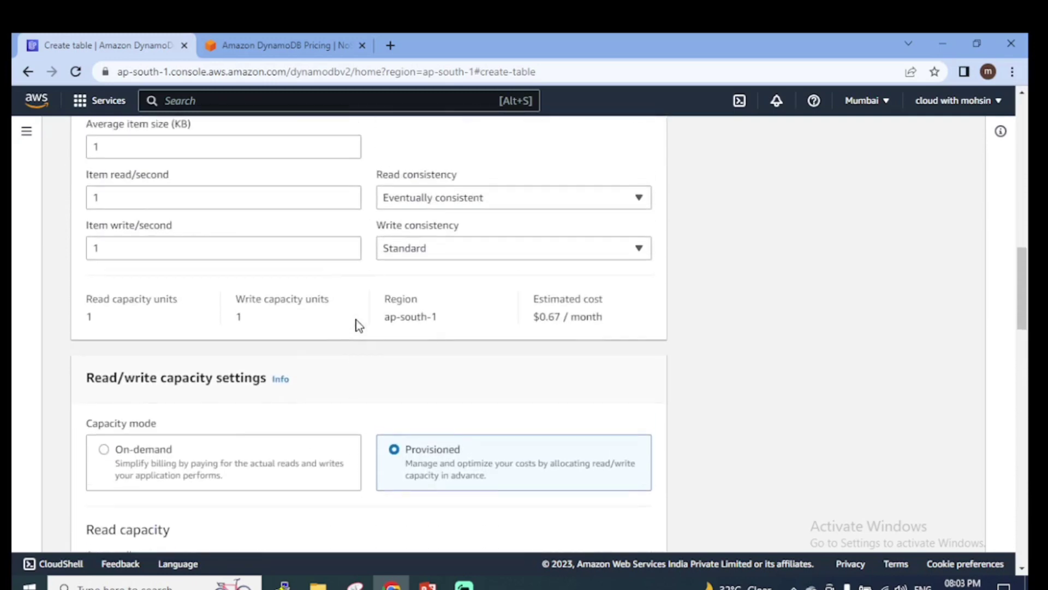
pyautogui.scroll(2, 358, 325)
pyautogui.scroll(-17, 374, 335)
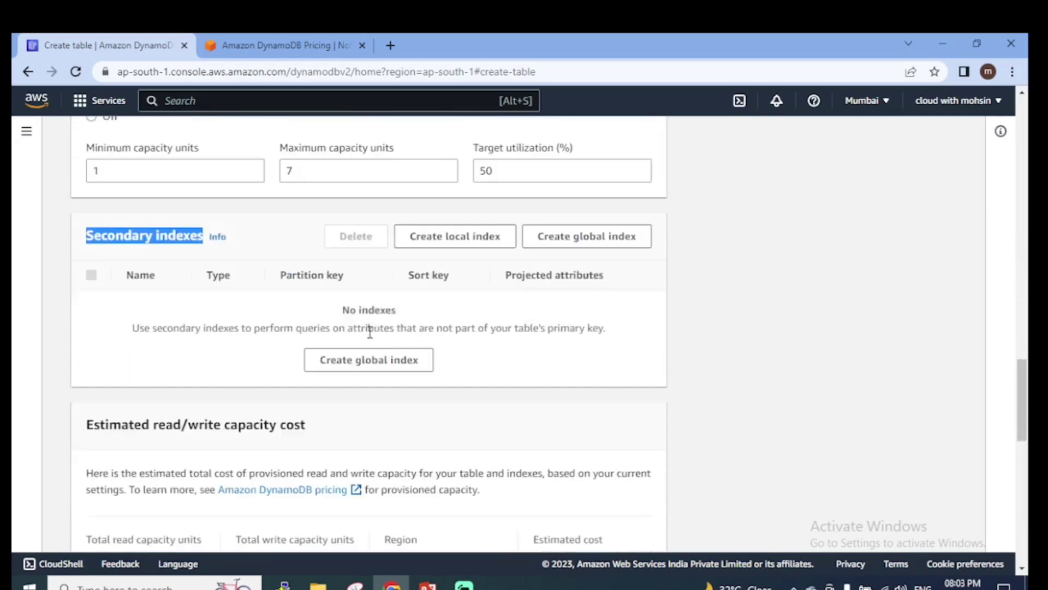
pyautogui.scroll(-1, 361, 371)
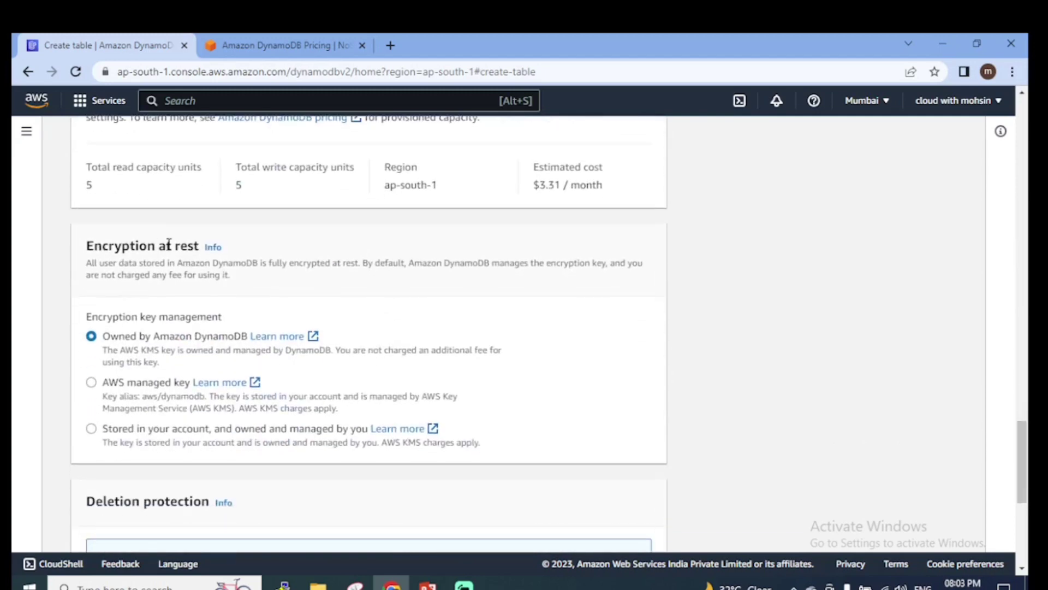
pyautogui.scroll(-1, 143, 224)
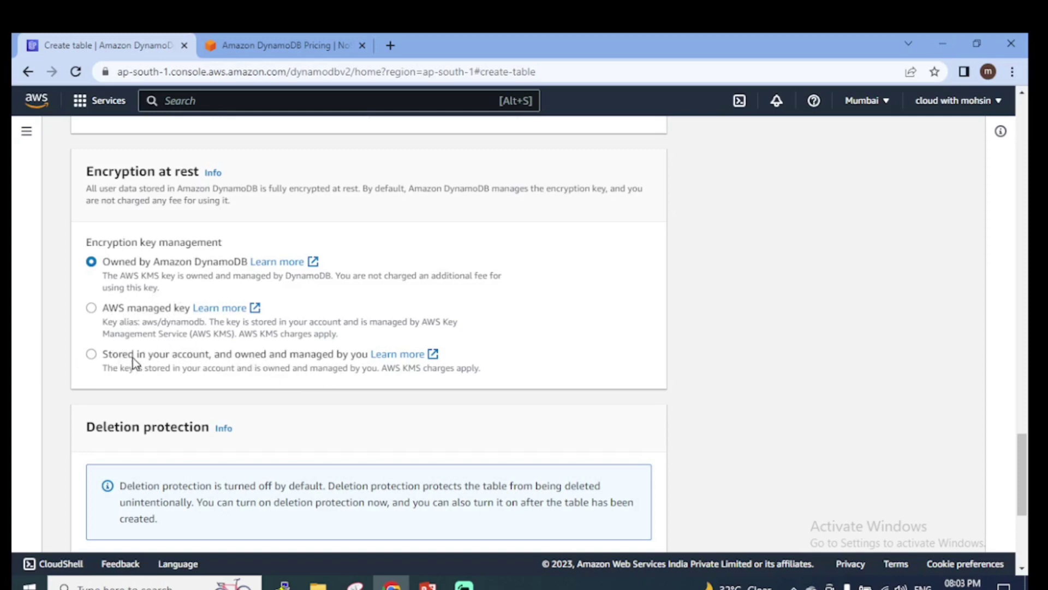
pyautogui.scroll(-3, 155, 394)
pyautogui.scroll(3, 155, 239)
pyautogui.scroll(-4, 282, 284)
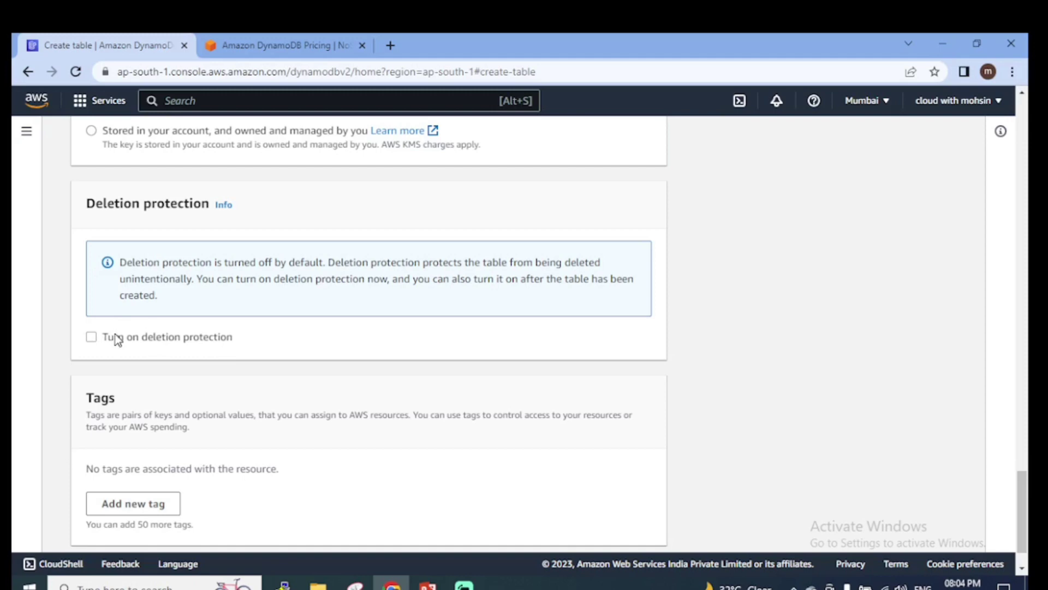
pyautogui.scroll(-1, 135, 355)
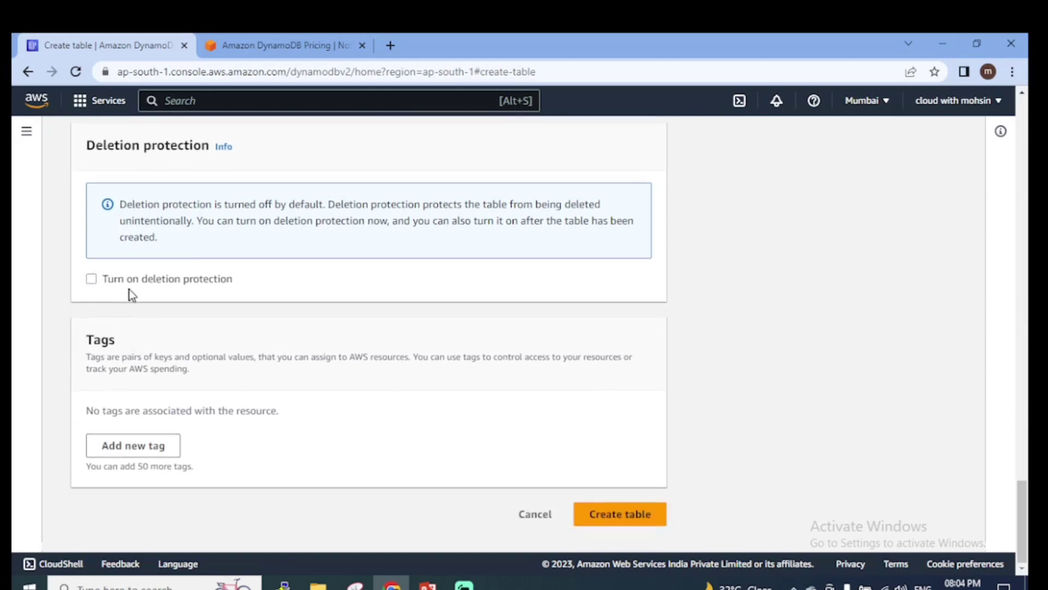
# - Add a tag to the table with the key department and the value production
pyautogui.click(156, 449)
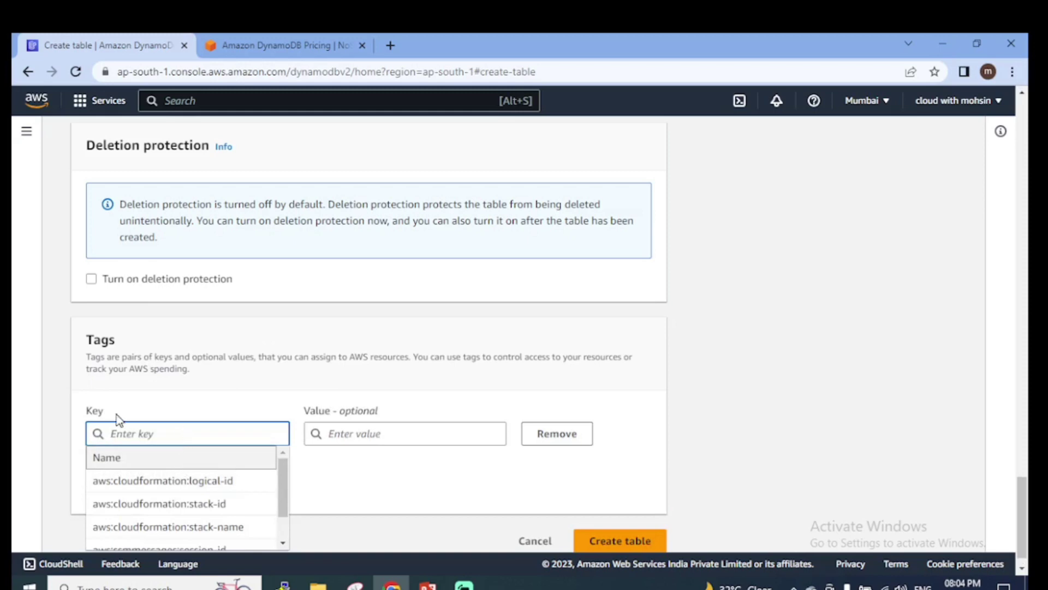
pyautogui.write('department')
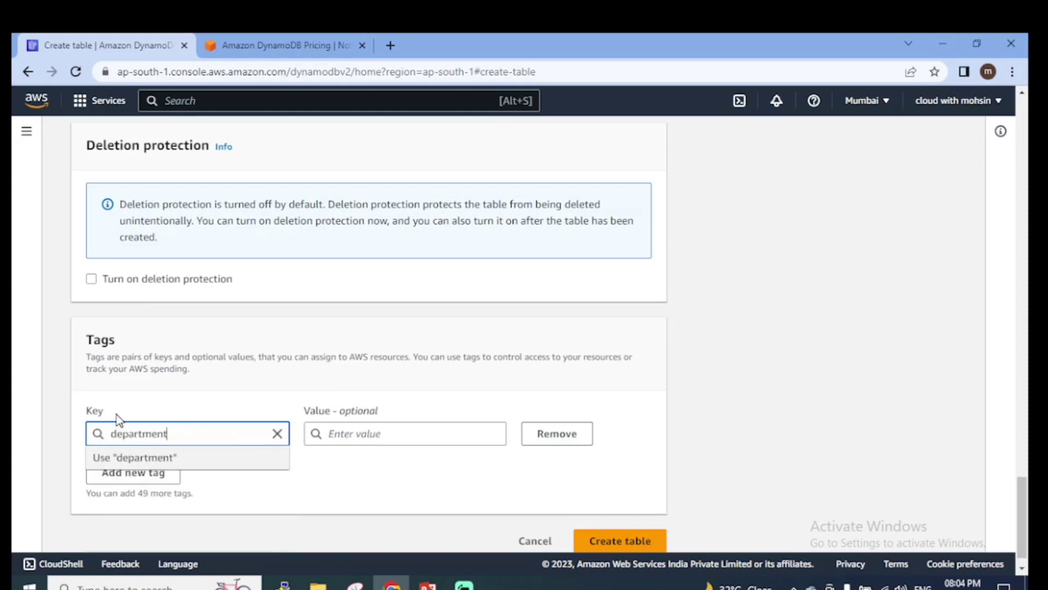
pyautogui.click(393, 433)
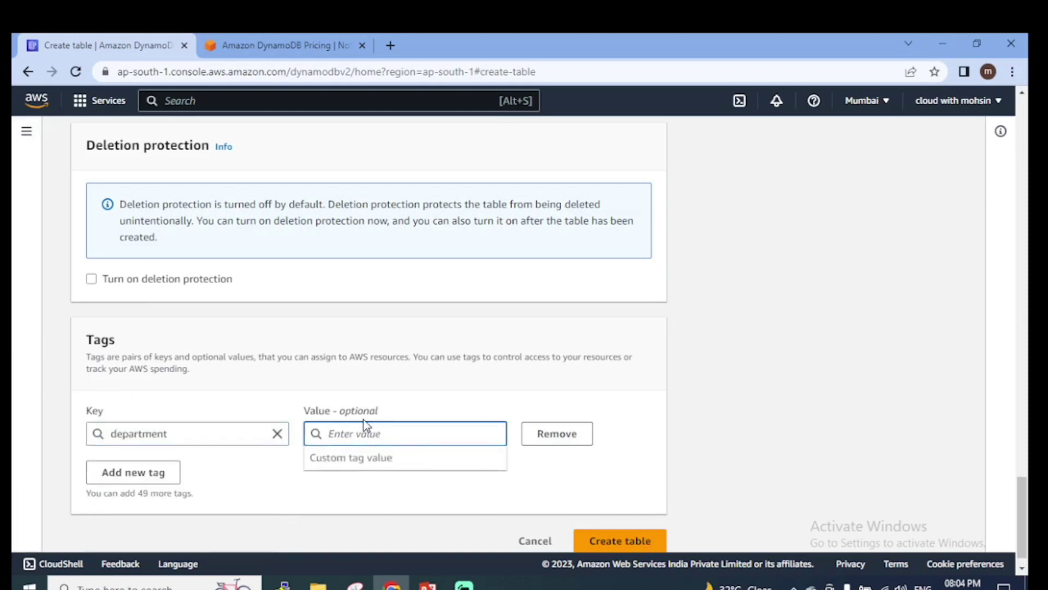
pyautogui.write('produc')
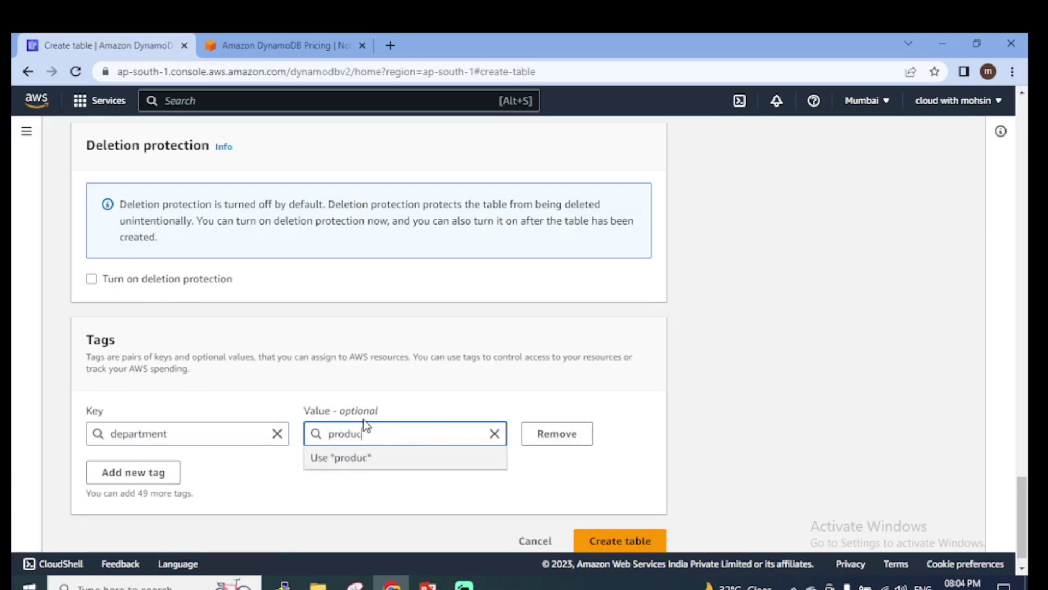
pyautogui.write('tion')
pyautogui.click(627, 419)
pyautogui.scroll(-1, 580, 444)
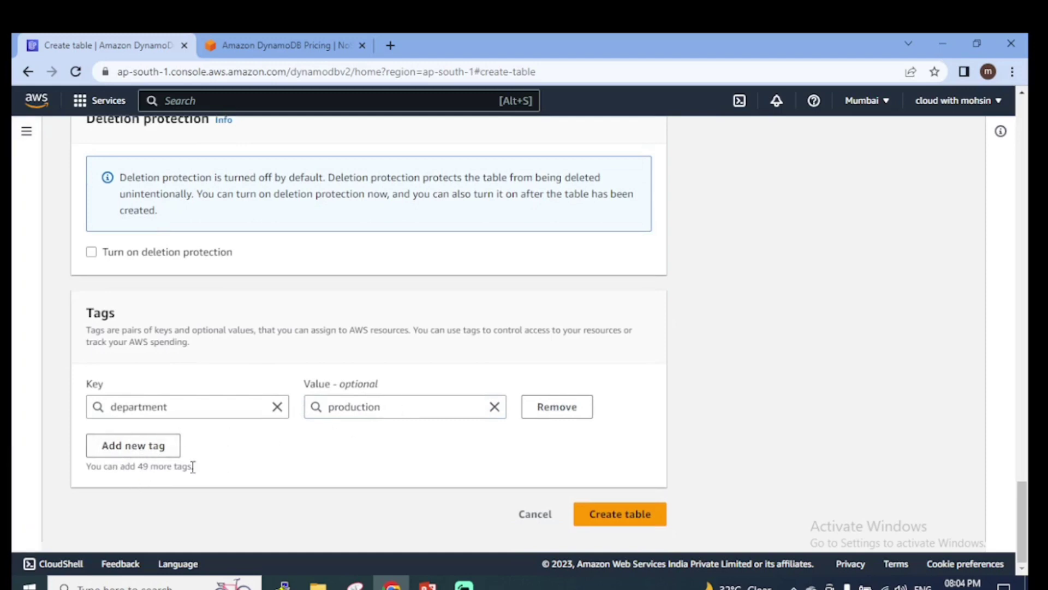
pyautogui.moveTo(124, 468); pyautogui.dragTo(193, 467)
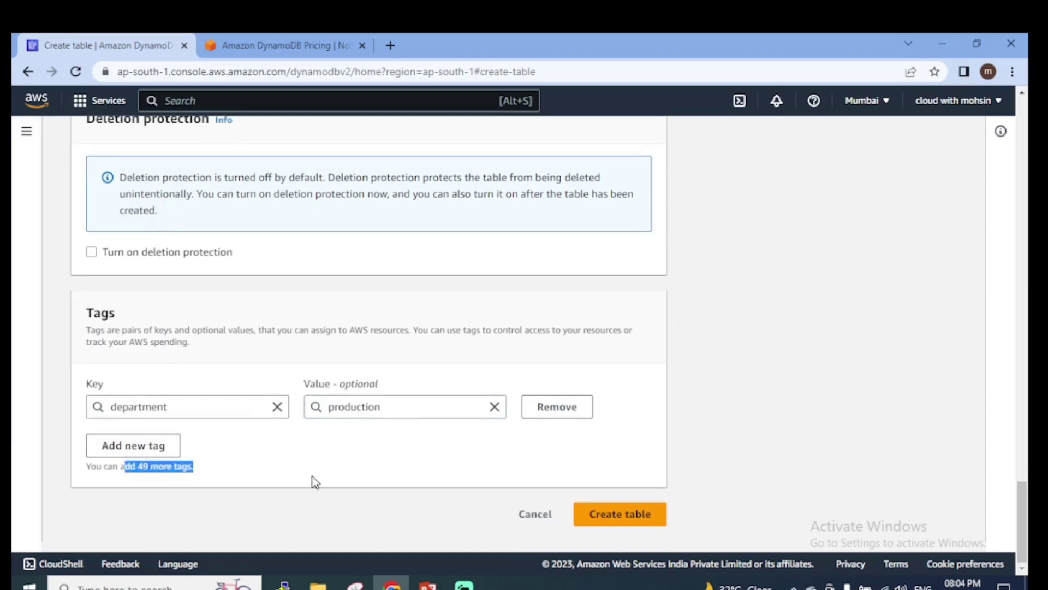
# - Check the table settings once more and create the Dynamodb_game01 table
pyautogui.scroll(15, 472, 452)
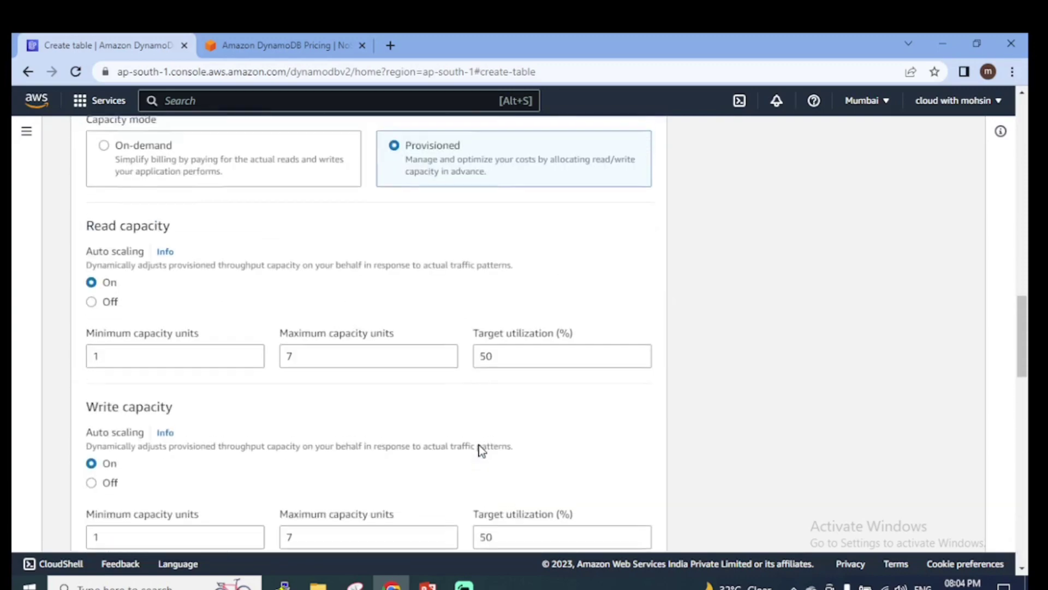
pyautogui.scroll(8, 482, 450)
pyautogui.scroll(-10, 482, 451)
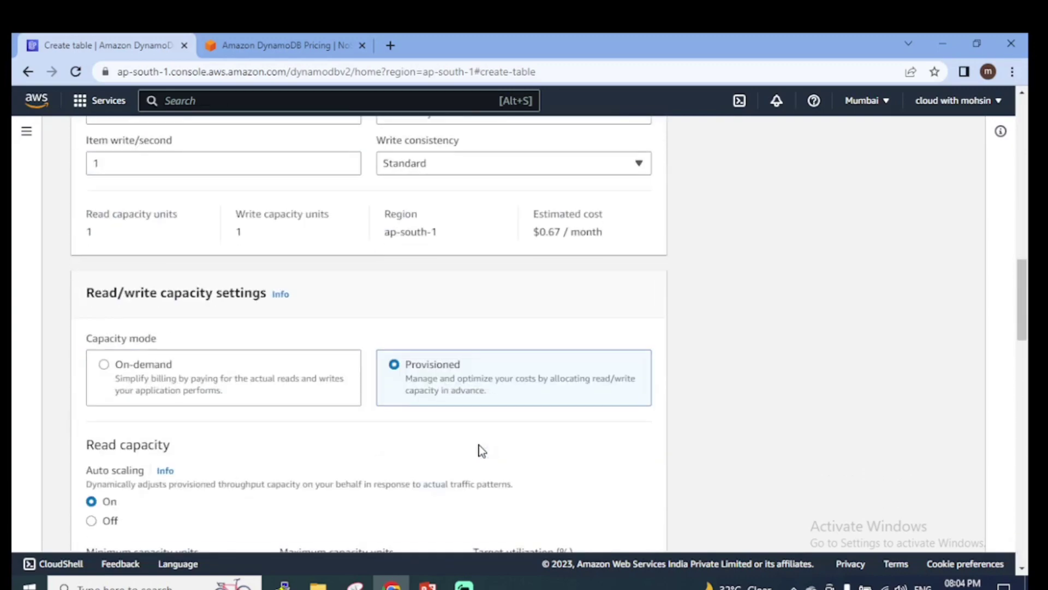
pyautogui.scroll(5, 481, 450)
pyautogui.scroll(-15, 481, 450)
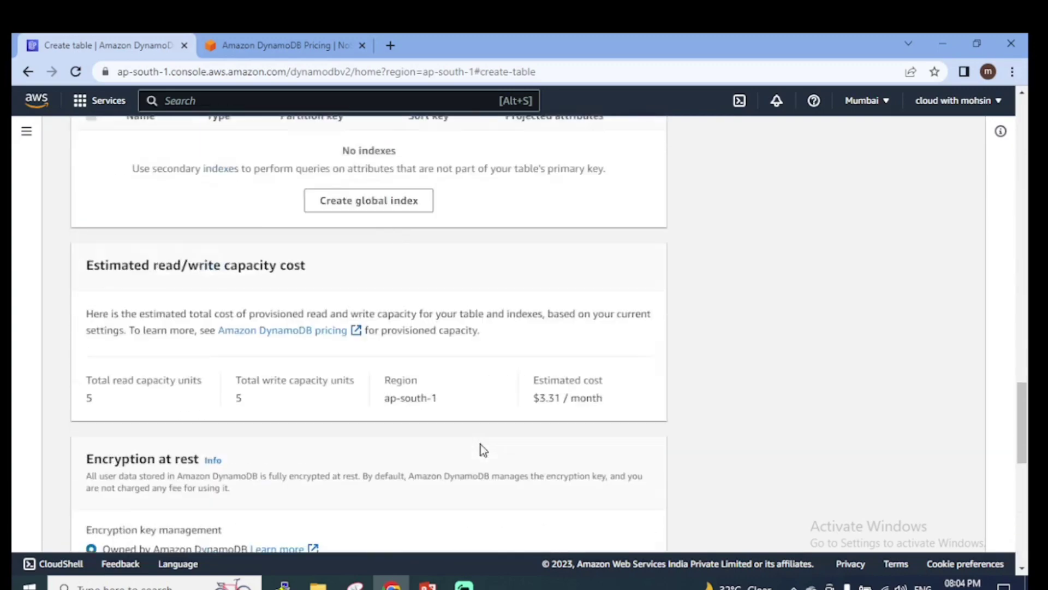
pyautogui.scroll(-2, 480, 451)
pyautogui.click(617, 513)
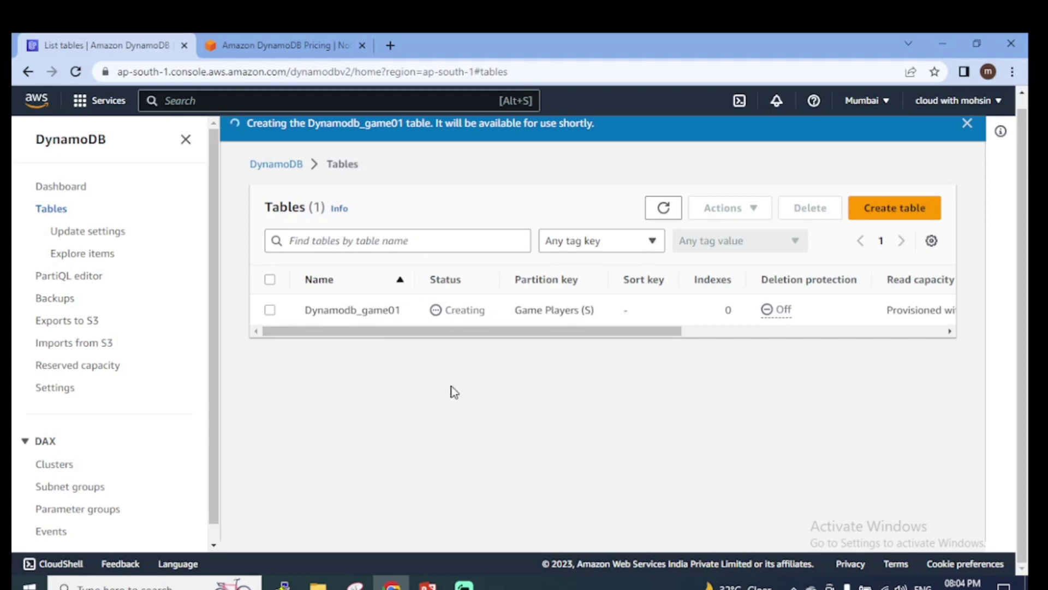
# - Refresh the table list, open the Dynamodb_game01 table's details and collapse the DynamoDB navigation
pyautogui.click(672, 217)
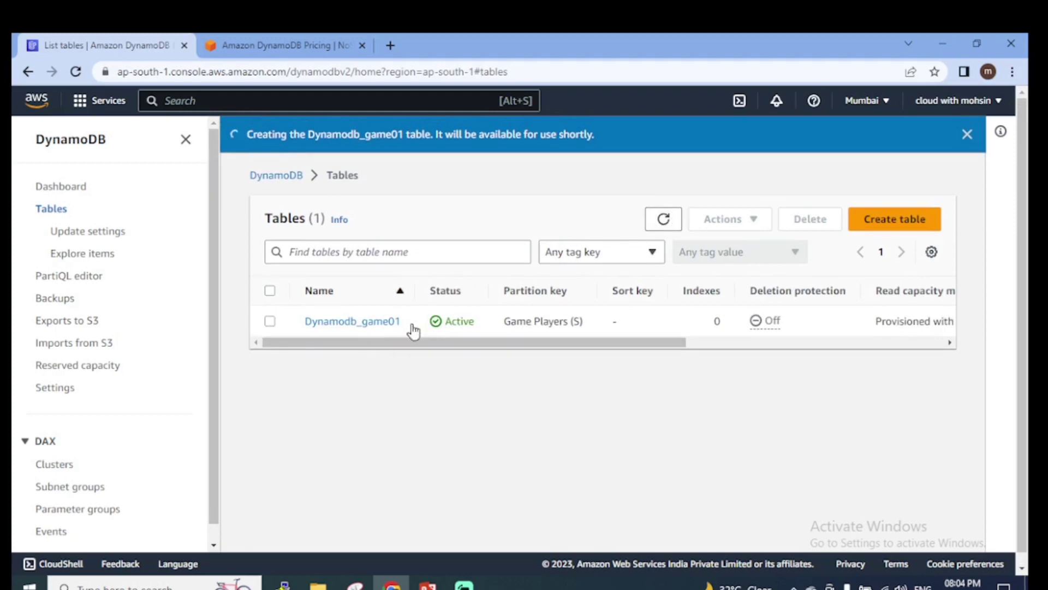
pyautogui.click(372, 325)
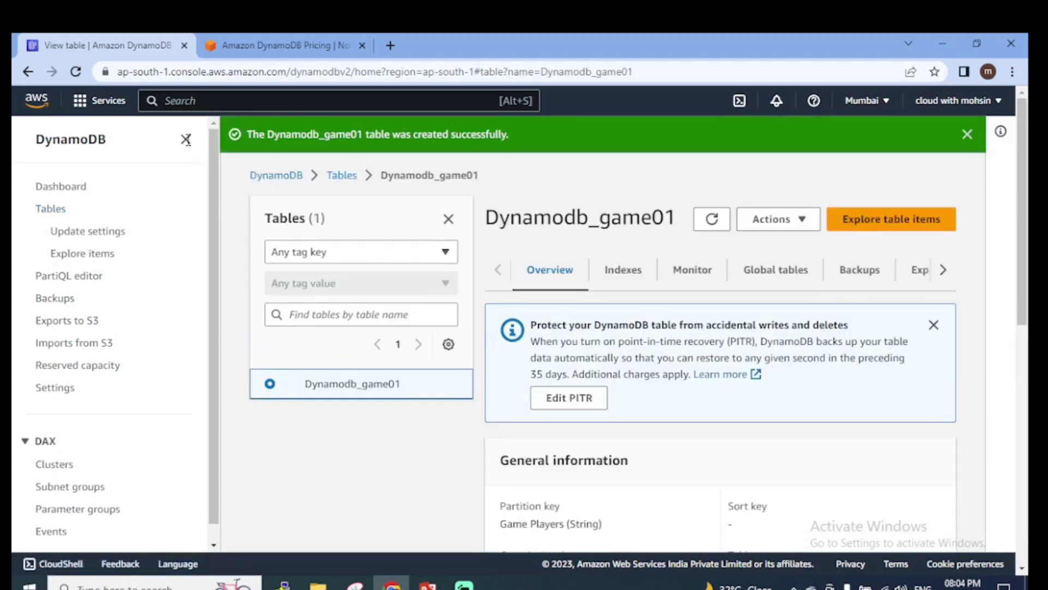
pyautogui.click(186, 140)
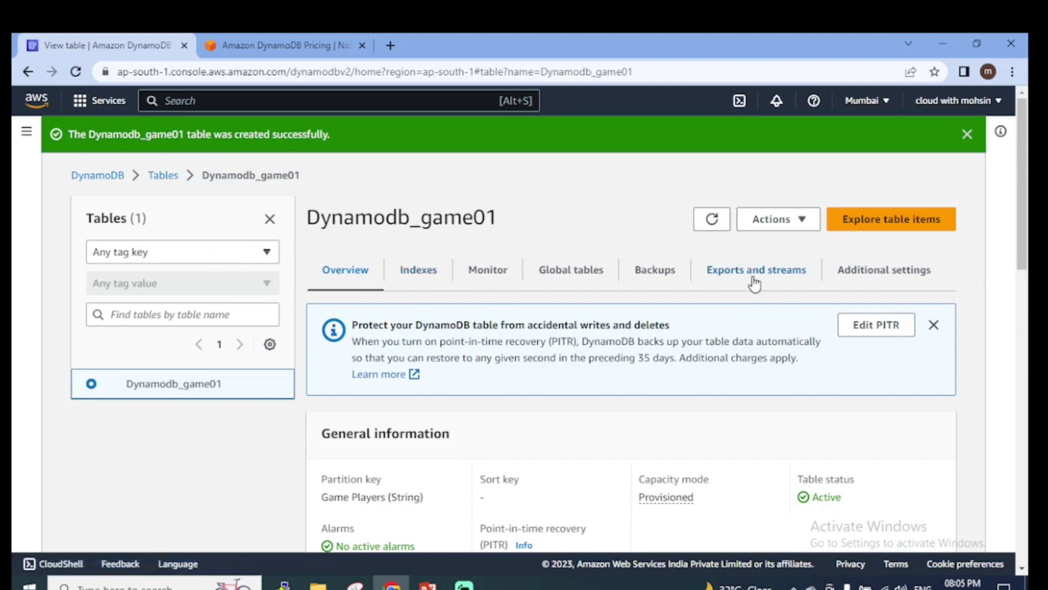
# - Examine the table's overview, including its general information, items summary and table capacity metrics
pyautogui.scroll(-3, 382, 306)
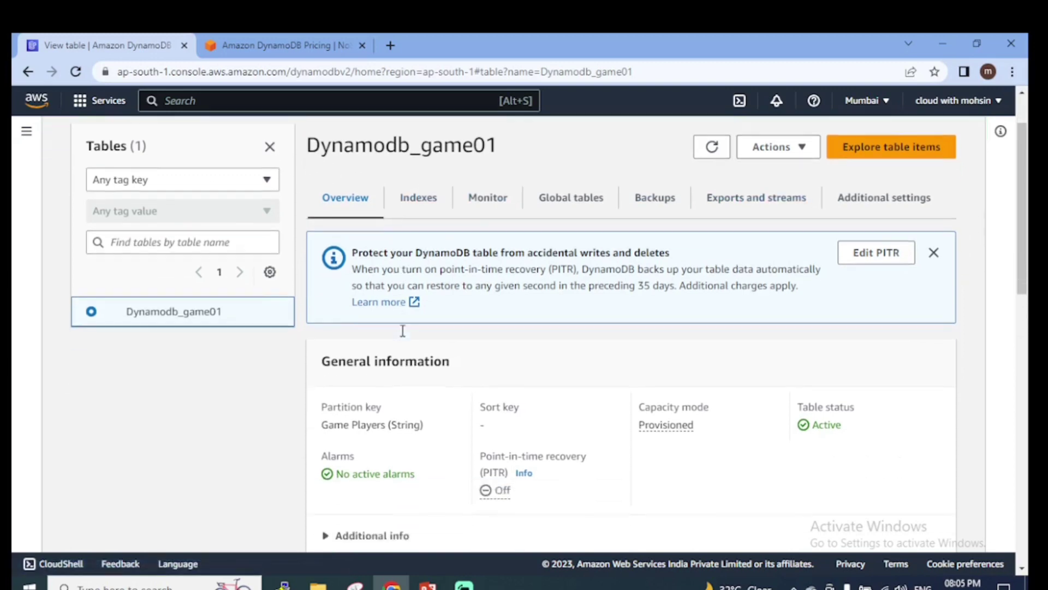
pyautogui.scroll(1, 432, 410)
pyautogui.scroll(-3, 438, 388)
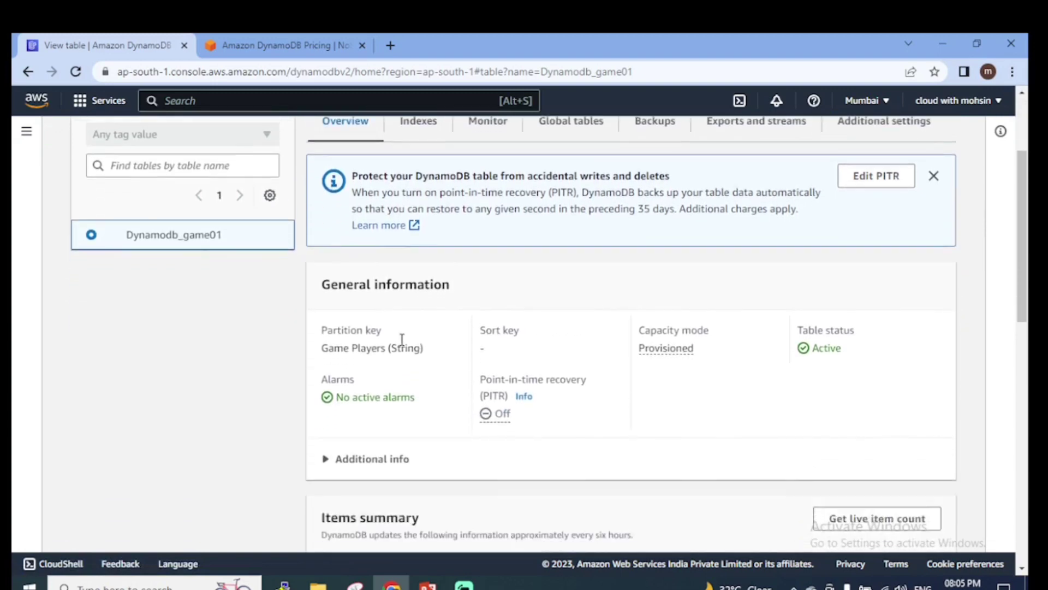
pyautogui.scroll(-6, 513, 410)
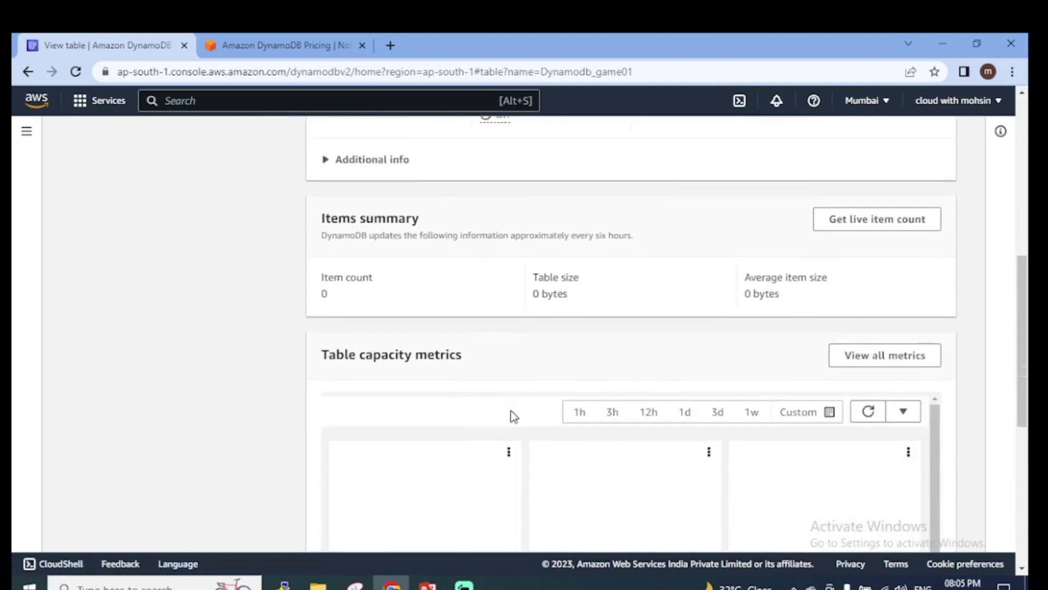
pyautogui.scroll(3, 491, 382)
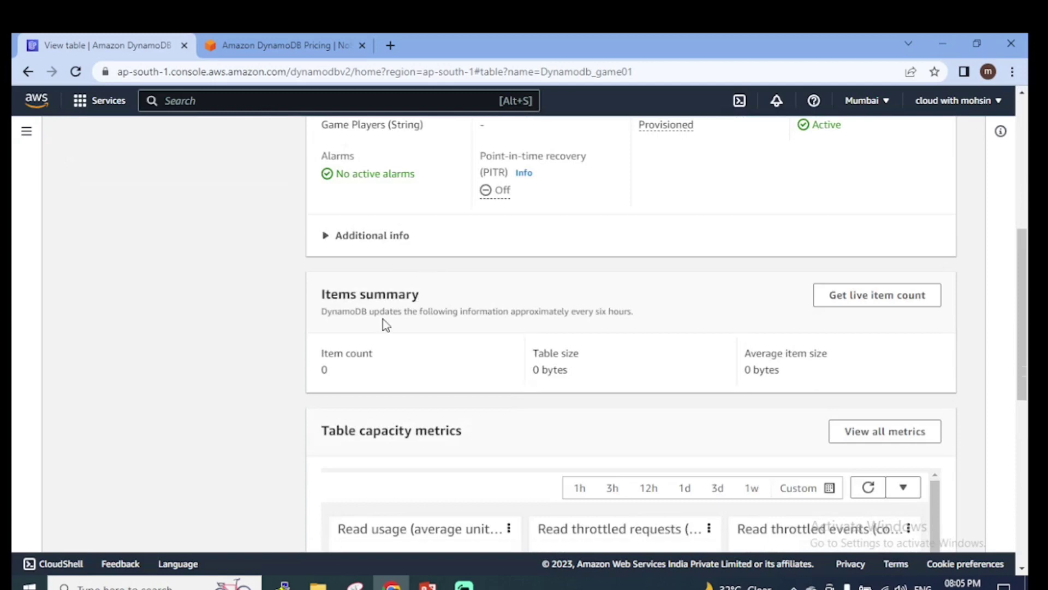
pyautogui.scroll(-3, 400, 314)
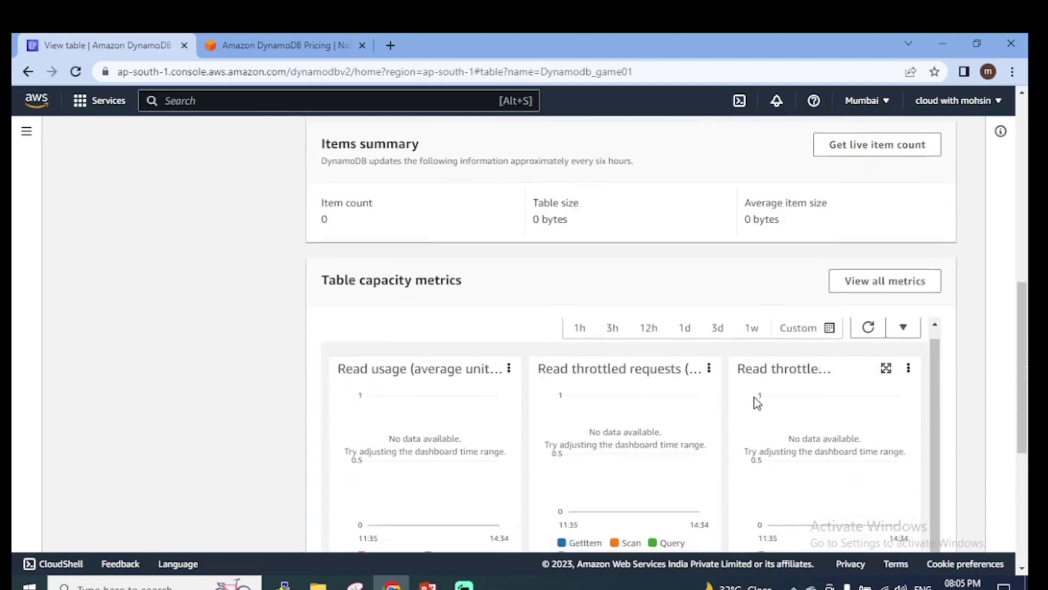
pyautogui.scroll(2, 753, 398)
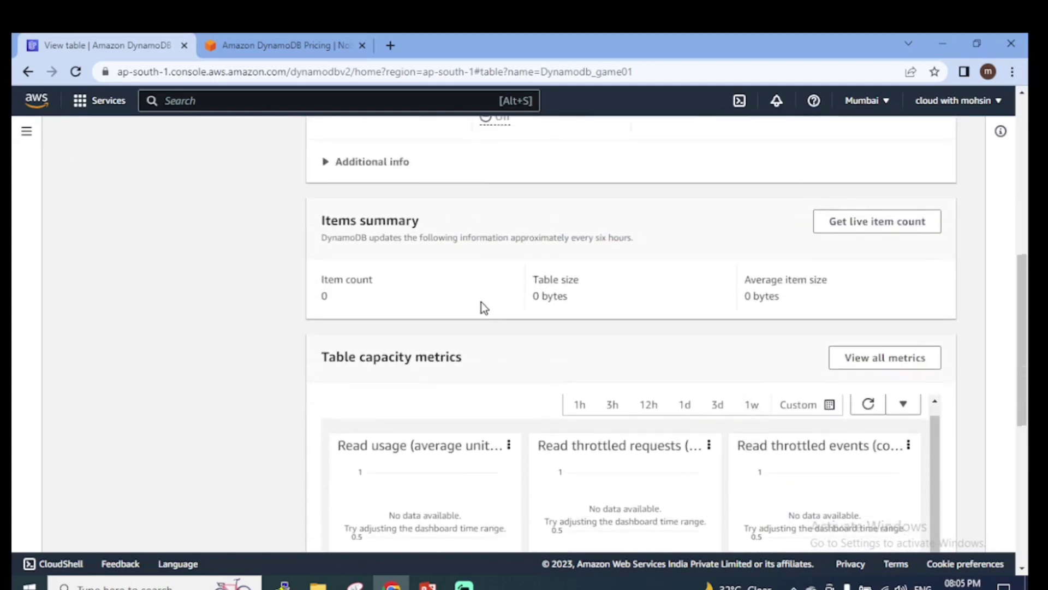
pyautogui.scroll(5, 482, 307)
pyautogui.scroll(3, 548, 380)
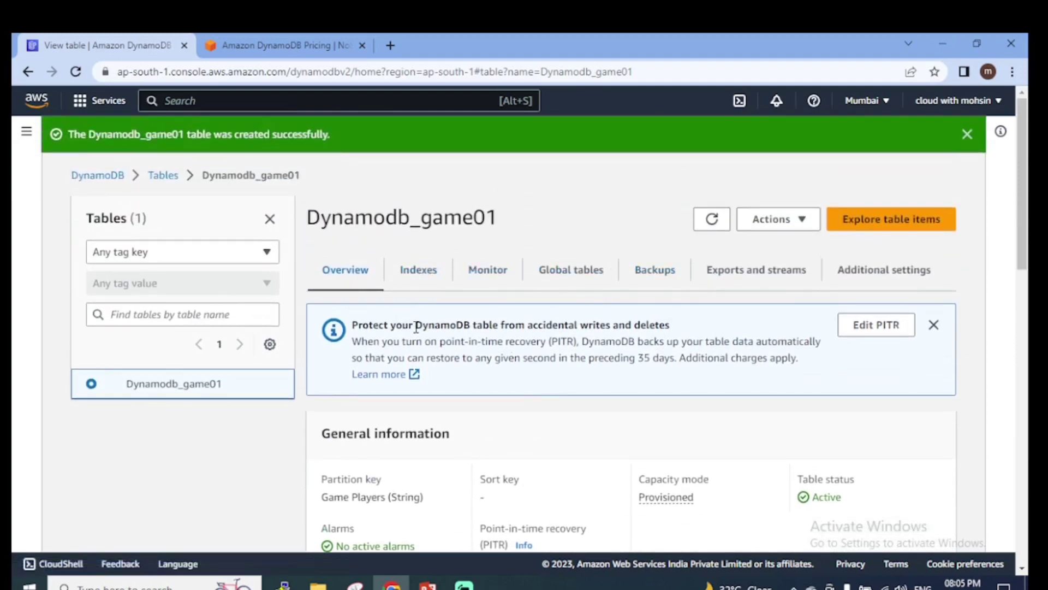
# - Read the notice about protecting the table with point-in-time recovery (PITR) and recheck the general information
pyautogui.moveTo(353, 326); pyautogui.dragTo(673, 324)
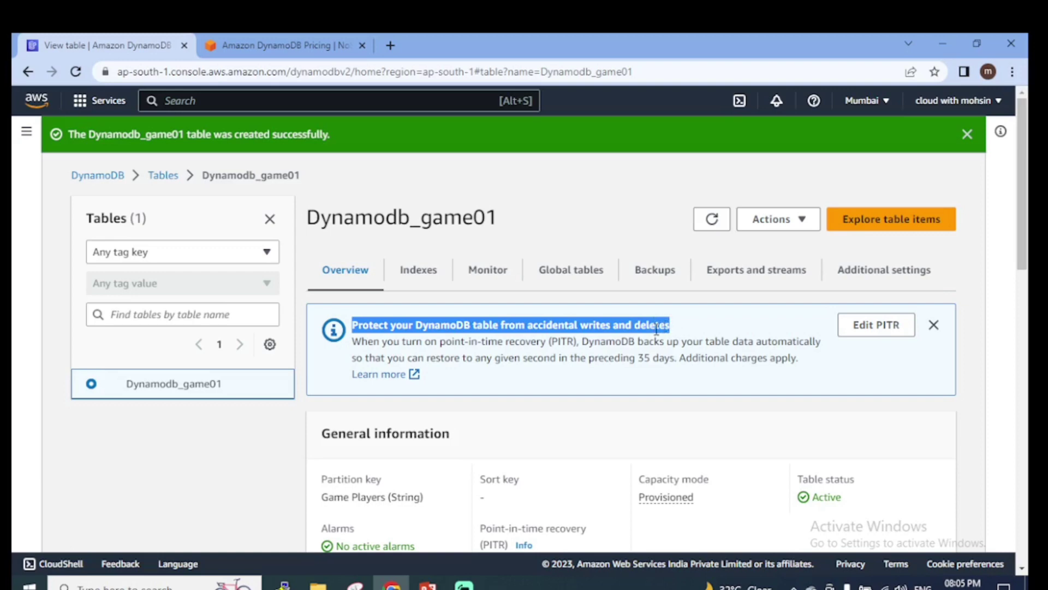
pyautogui.moveTo(352, 342); pyautogui.dragTo(455, 344)
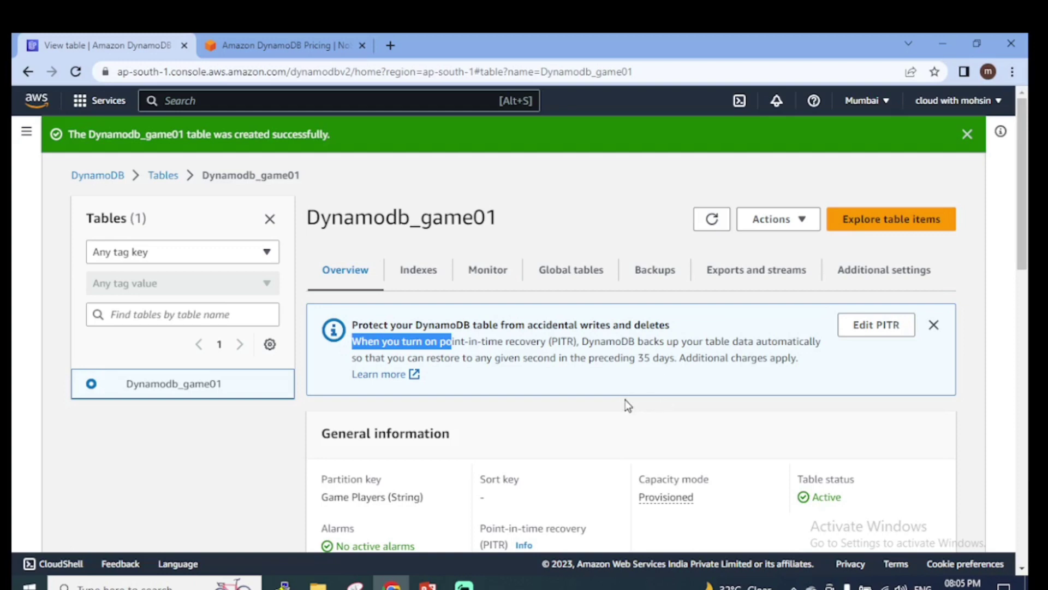
pyautogui.click(322, 36)
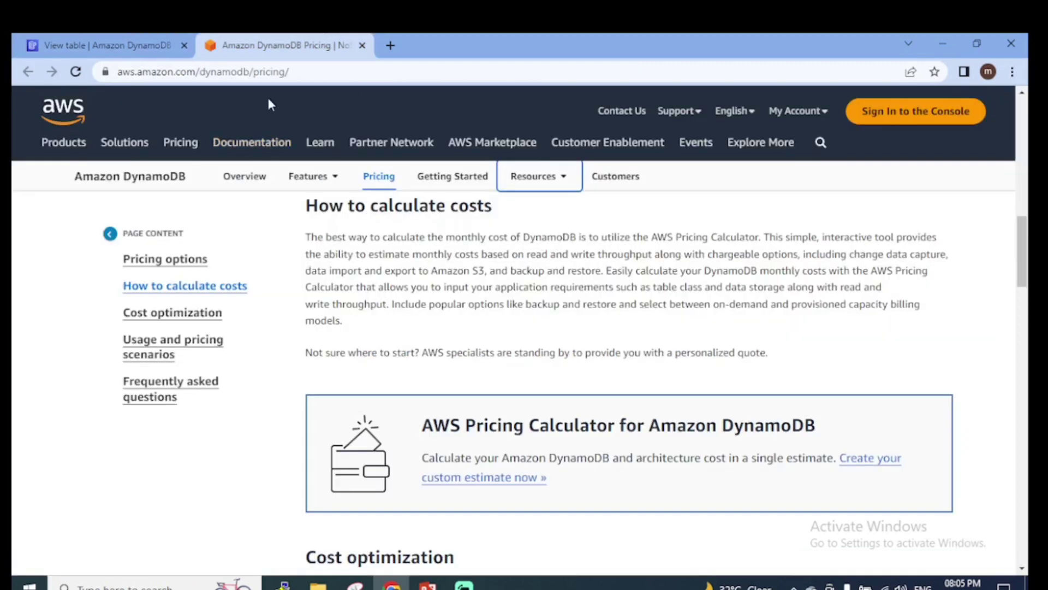
pyautogui.click(100, 36)
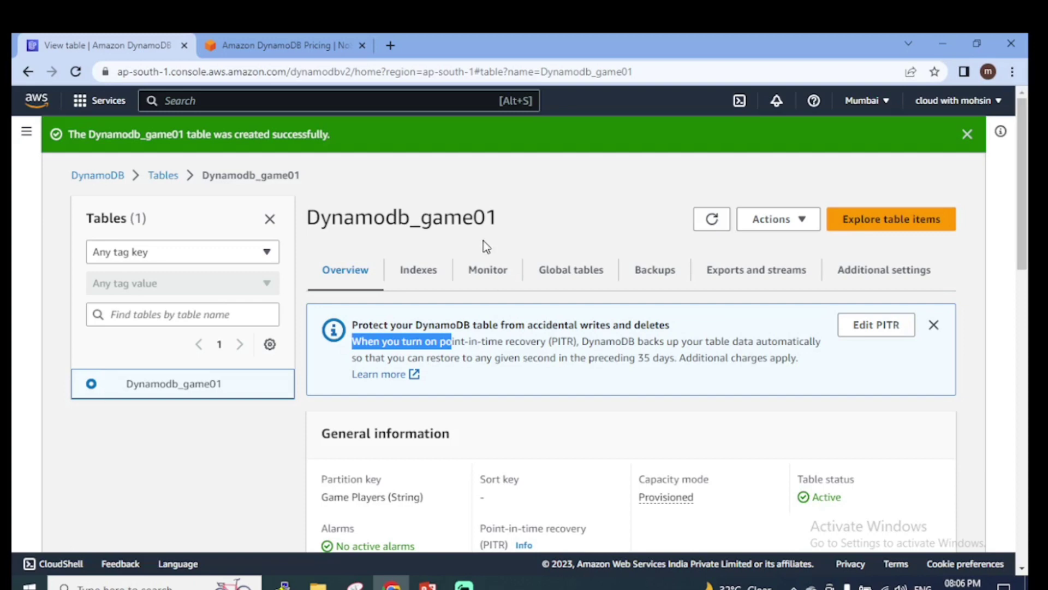
pyautogui.scroll(-1, 485, 246)
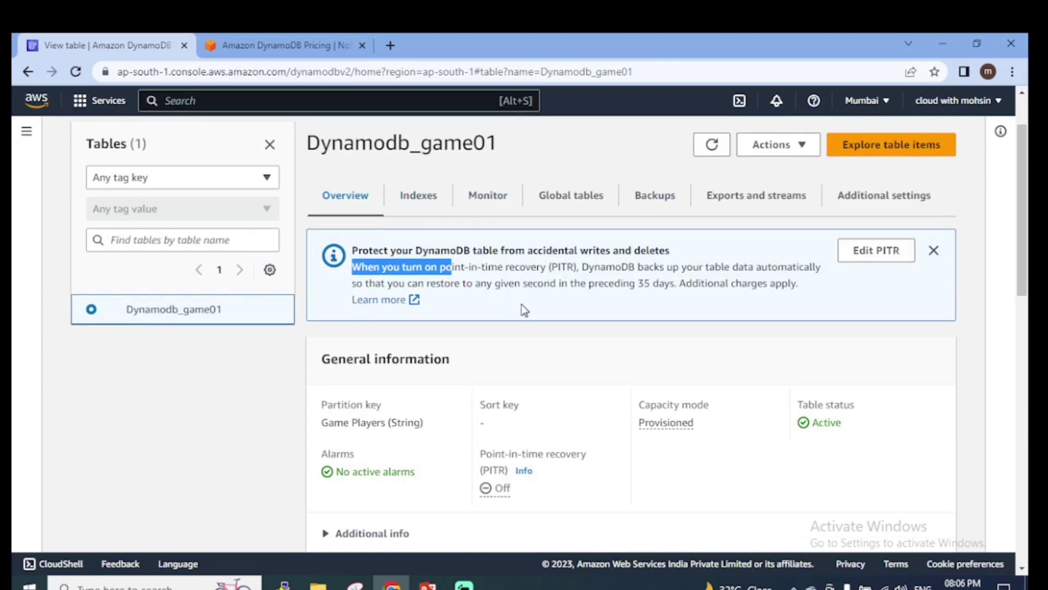
pyautogui.scroll(-2, 561, 354)
pyautogui.scroll(3, 548, 382)
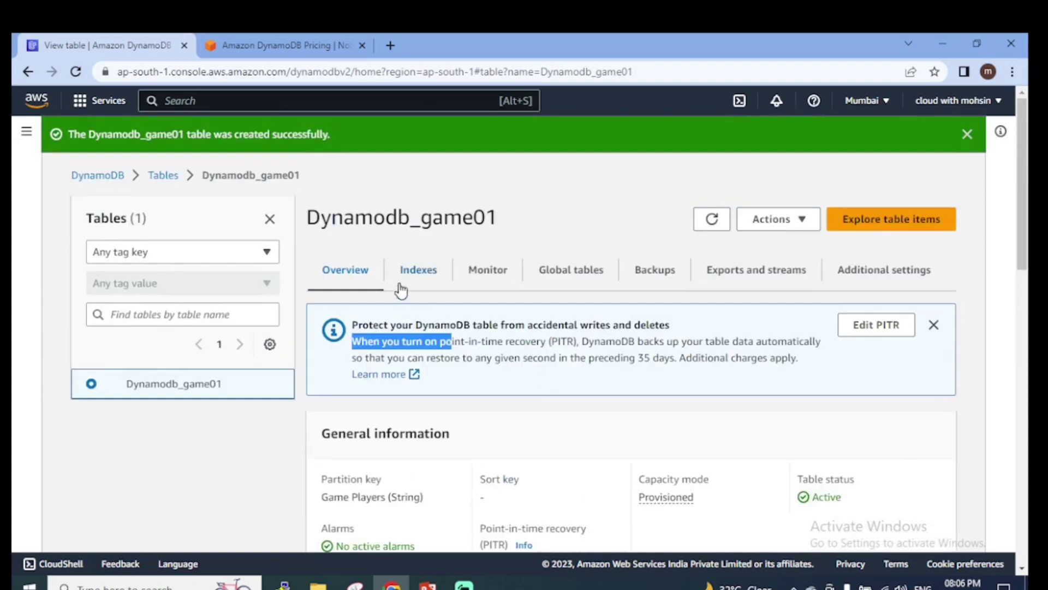
# - Show the table's global secondary indexes and read the help information about them
pyautogui.click(435, 278)
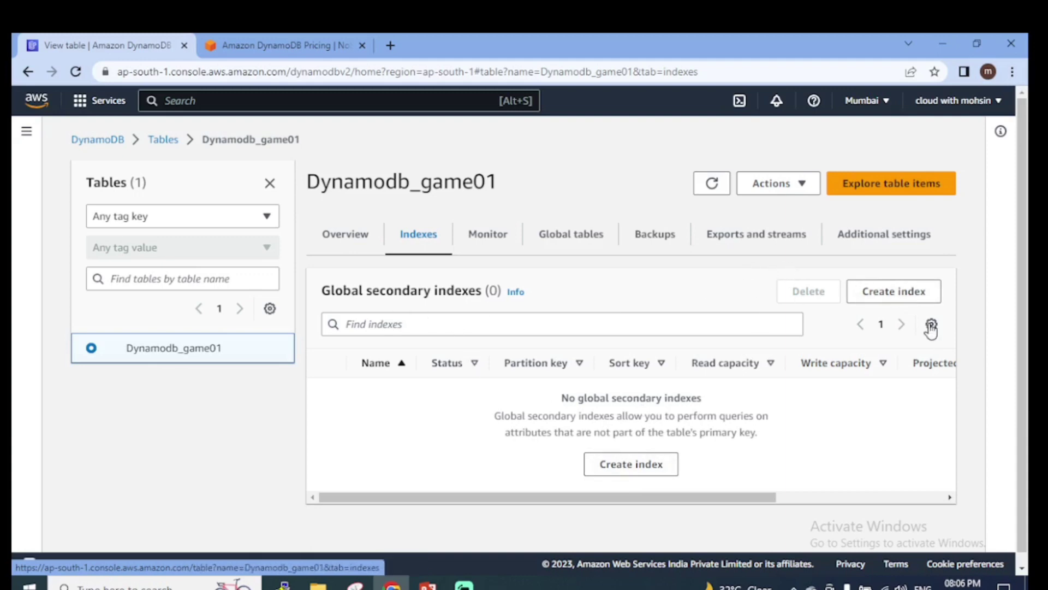
pyautogui.click(515, 294)
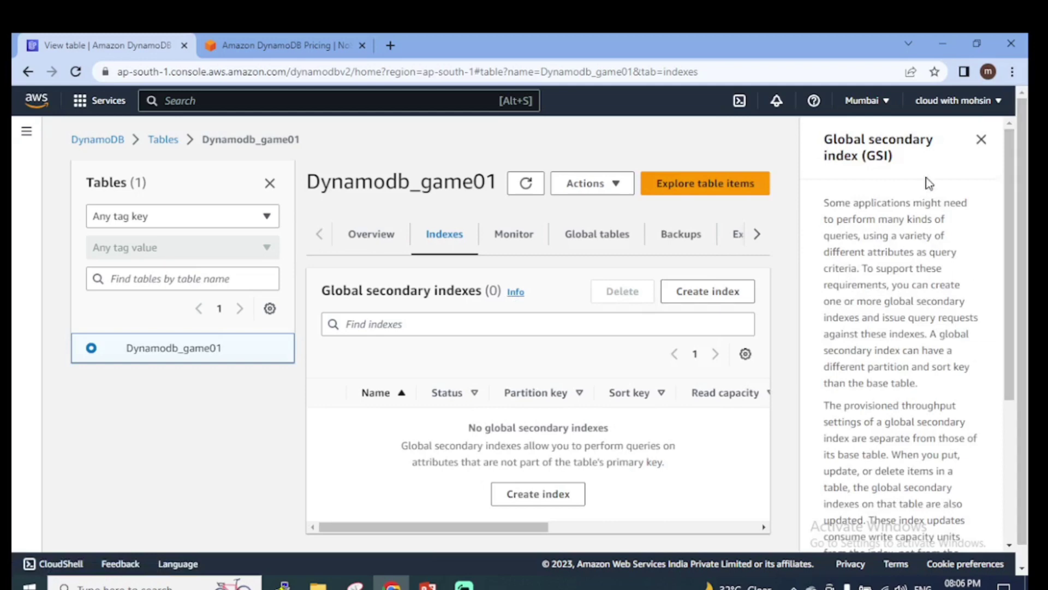
pyautogui.scroll(-4, 946, 344)
pyautogui.scroll(4, 932, 321)
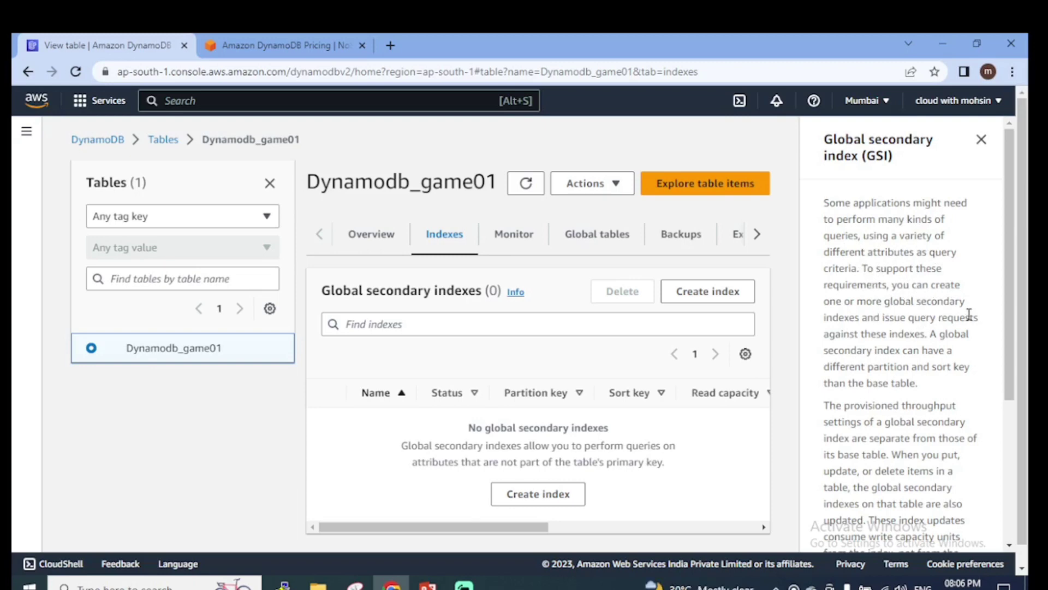
# - Read the rest of the global secondary index help, including its provisioned throughput notes, and close the help
pyautogui.scroll(-4, 931, 333)
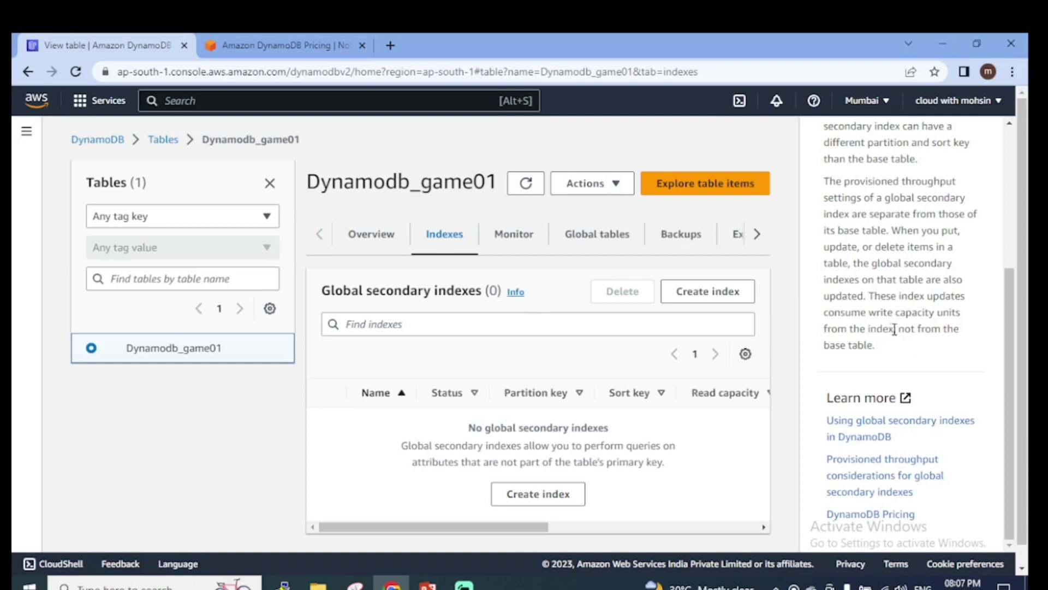
pyautogui.scroll(5, 994, 186)
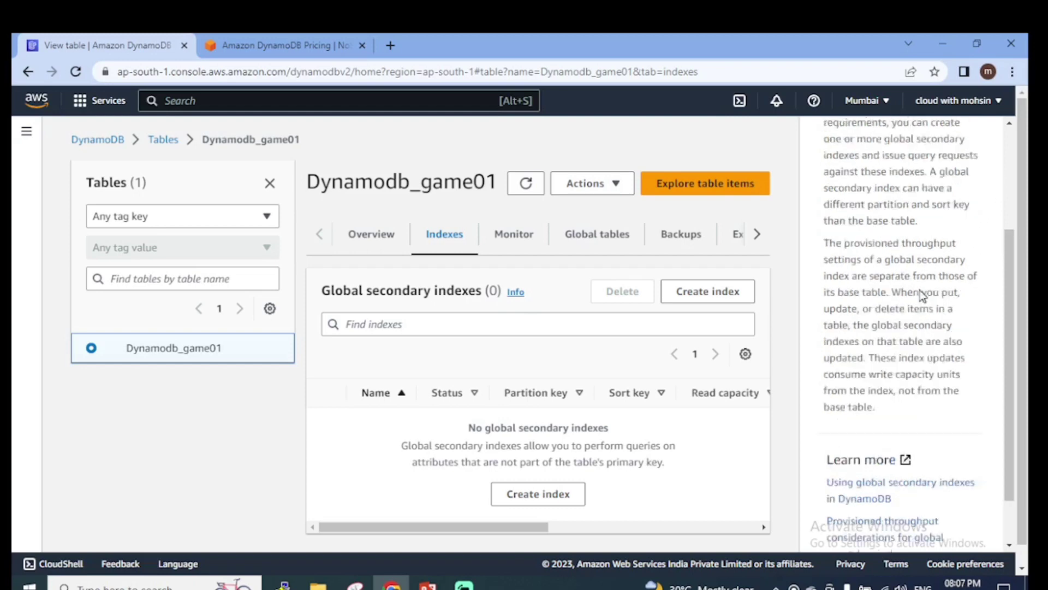
pyautogui.click(981, 140)
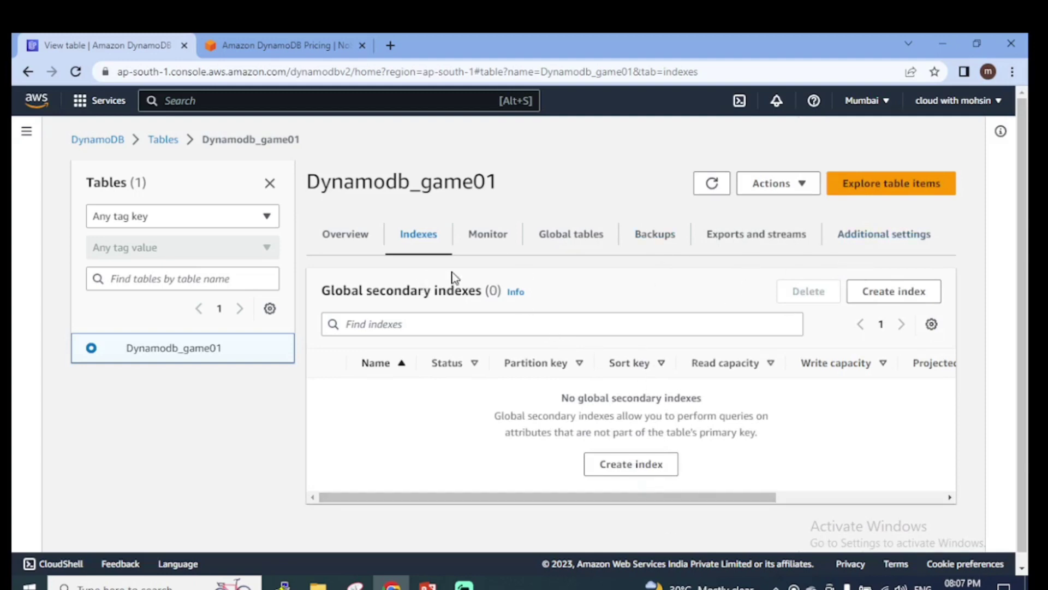
# - Show the table's monitoring page, expand its Alarms section and skim the CloudWatch metrics down to the latency charts
pyautogui.click(500, 243)
pyautogui.scroll(-1, 531, 310)
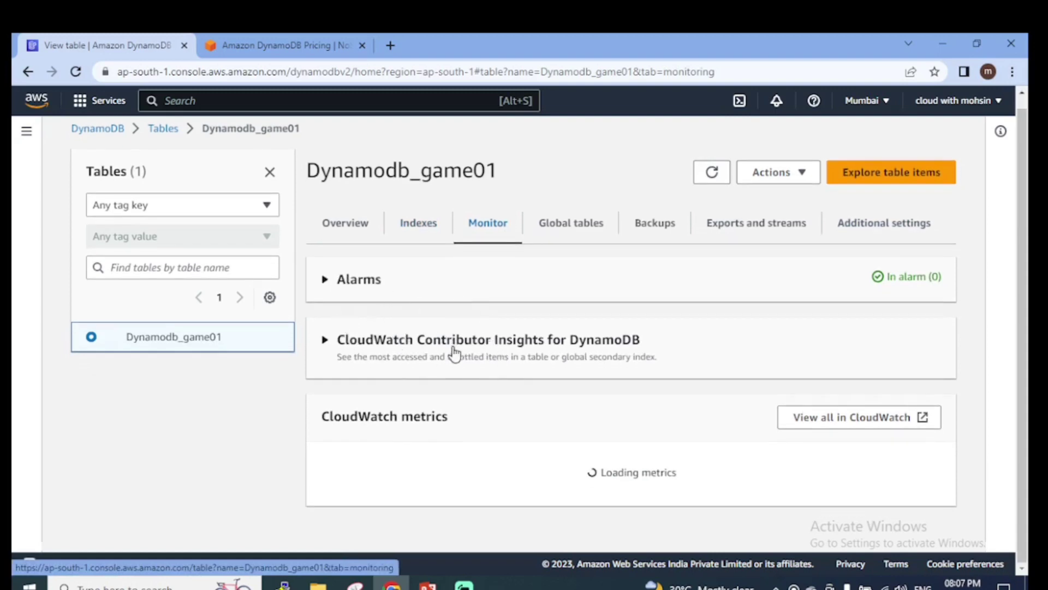
pyautogui.click(330, 287)
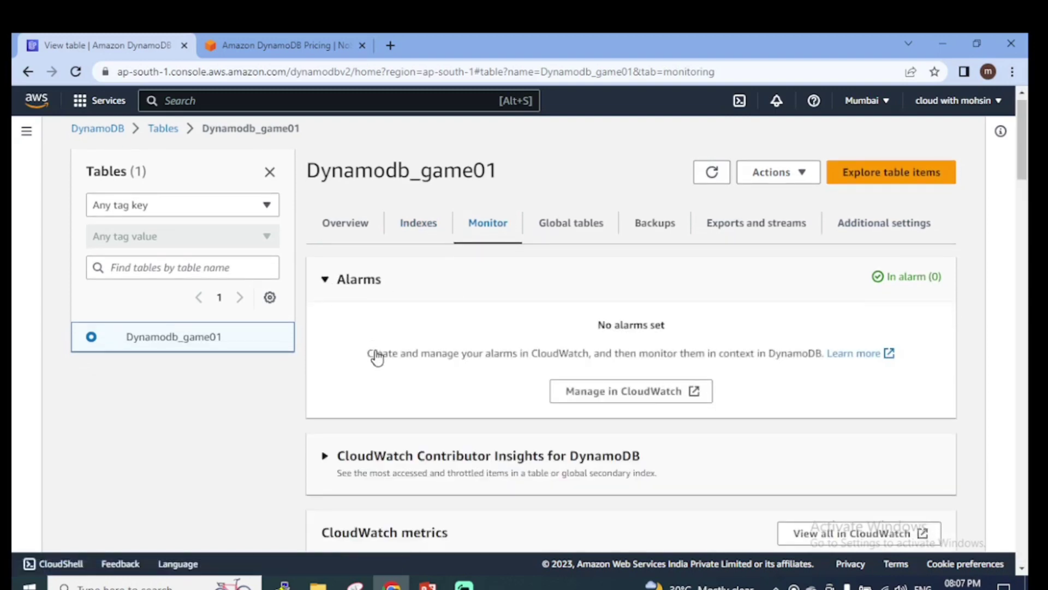
pyautogui.scroll(-5, 377, 355)
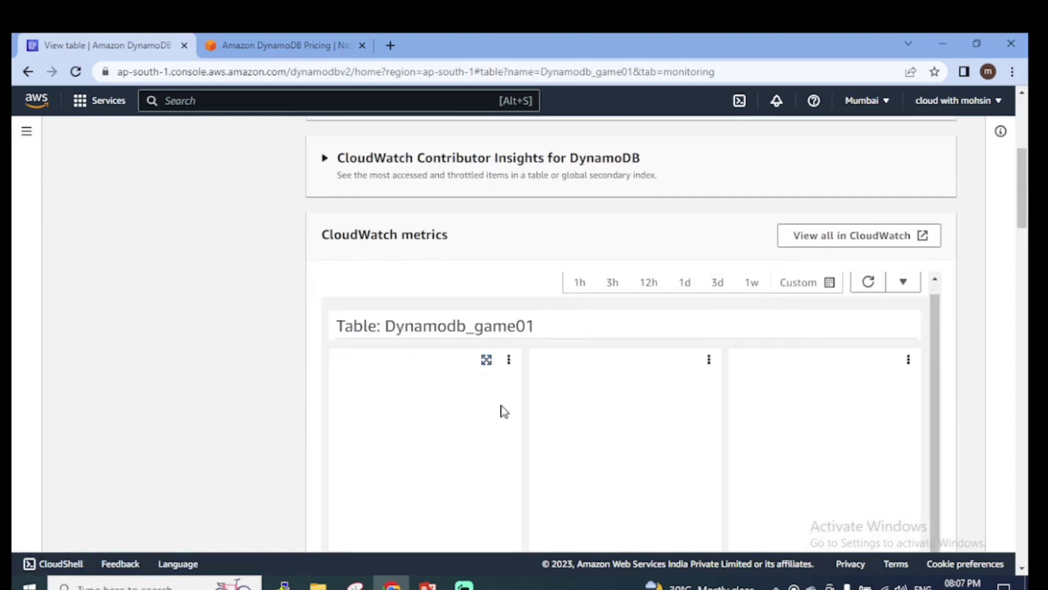
pyautogui.scroll(-5, 828, 424)
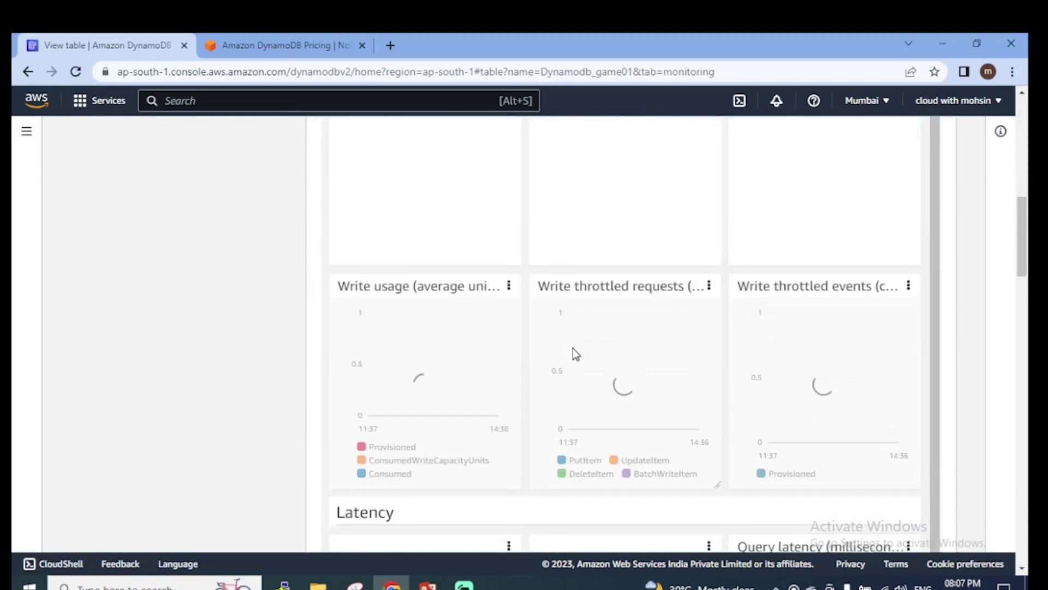
pyautogui.scroll(-4, 575, 355)
pyautogui.scroll(8, 581, 354)
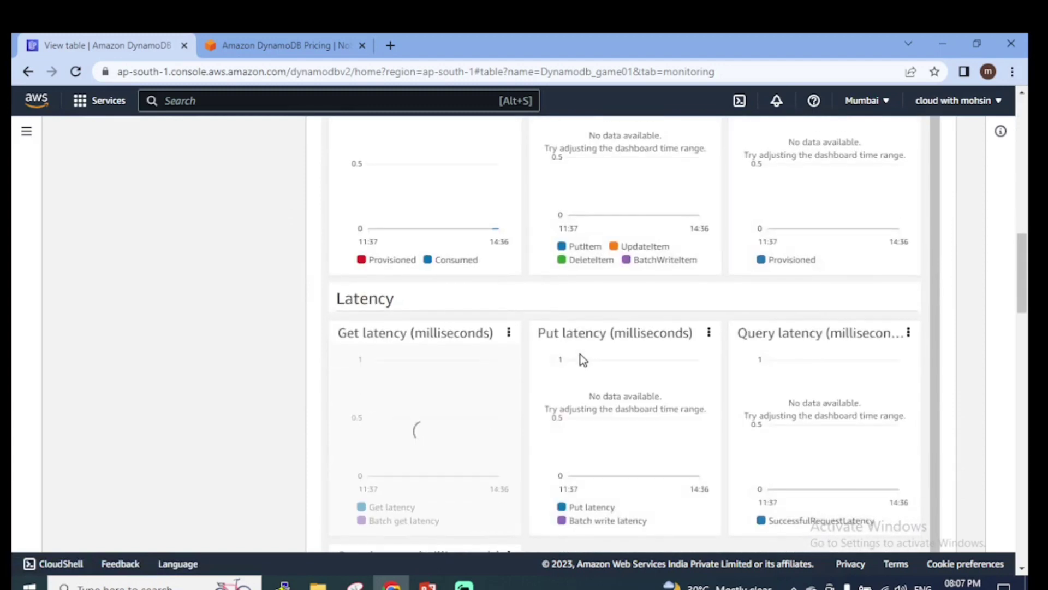
# - Examine the table's CloudWatch charts for read and write usage, throttled requests and throttled events
pyautogui.scroll(2, 590, 344)
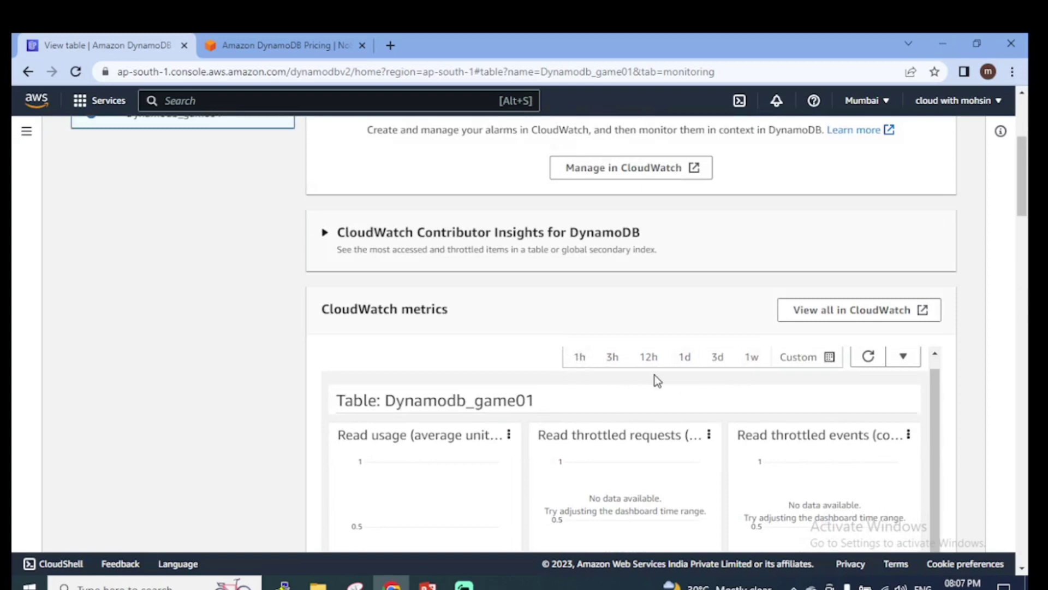
pyautogui.scroll(-3, 632, 401)
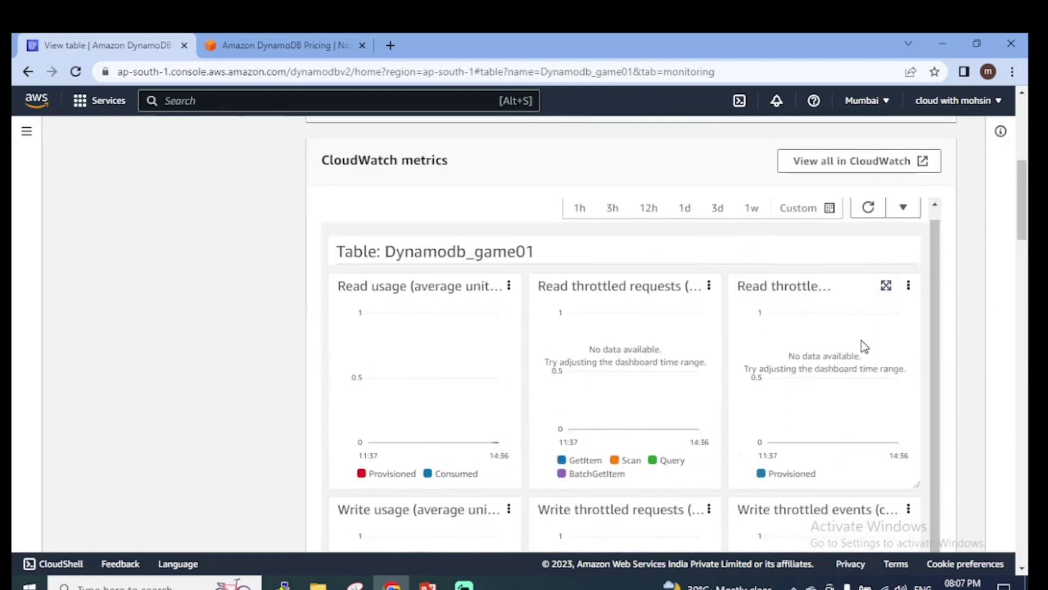
pyautogui.scroll(1, 863, 347)
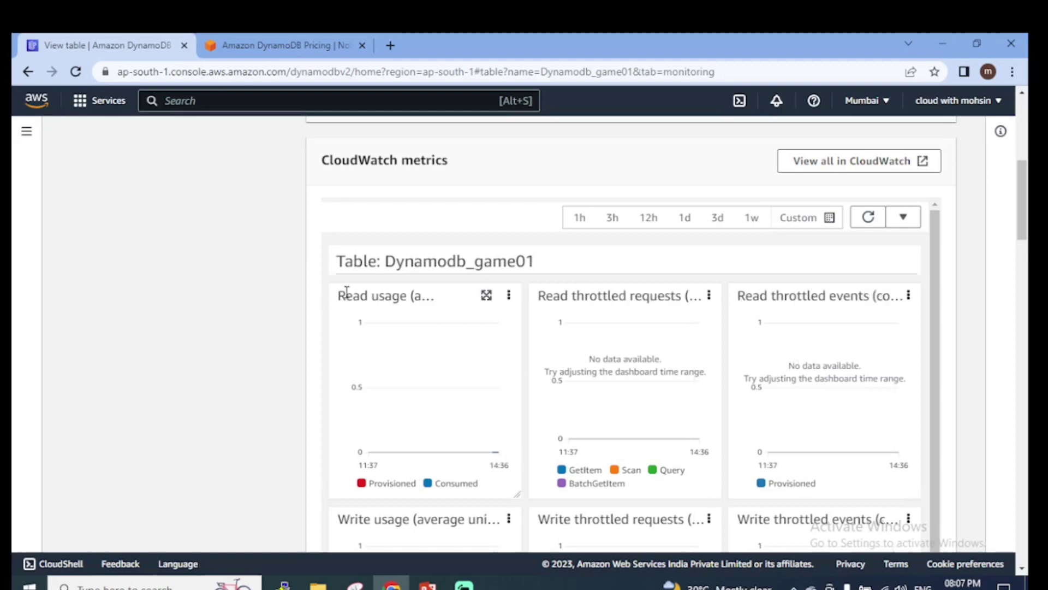
pyautogui.scroll(-1, 449, 330)
pyautogui.scroll(-3, 591, 473)
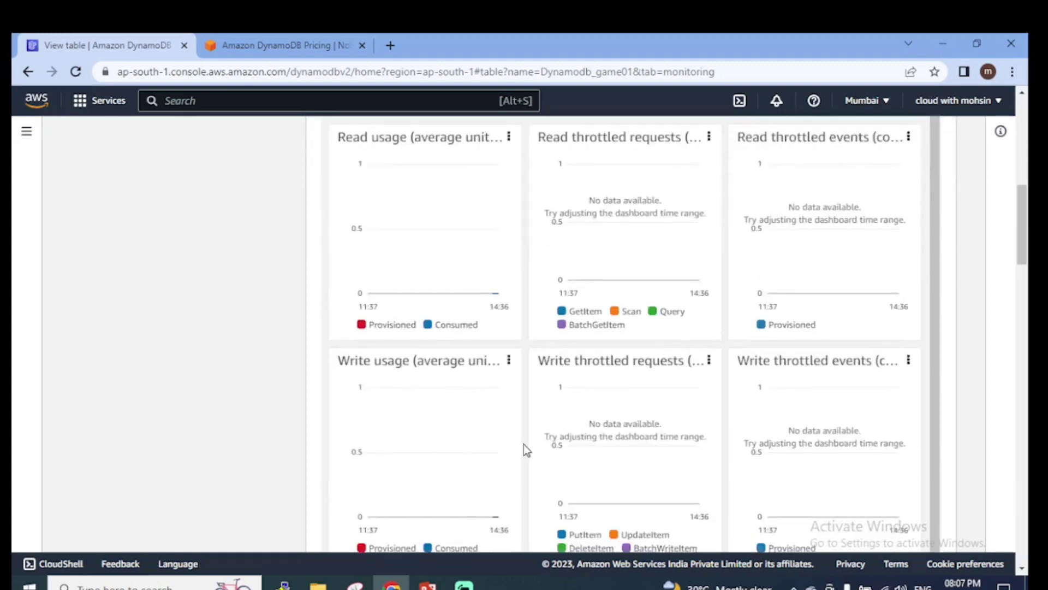
pyautogui.scroll(-3, 424, 435)
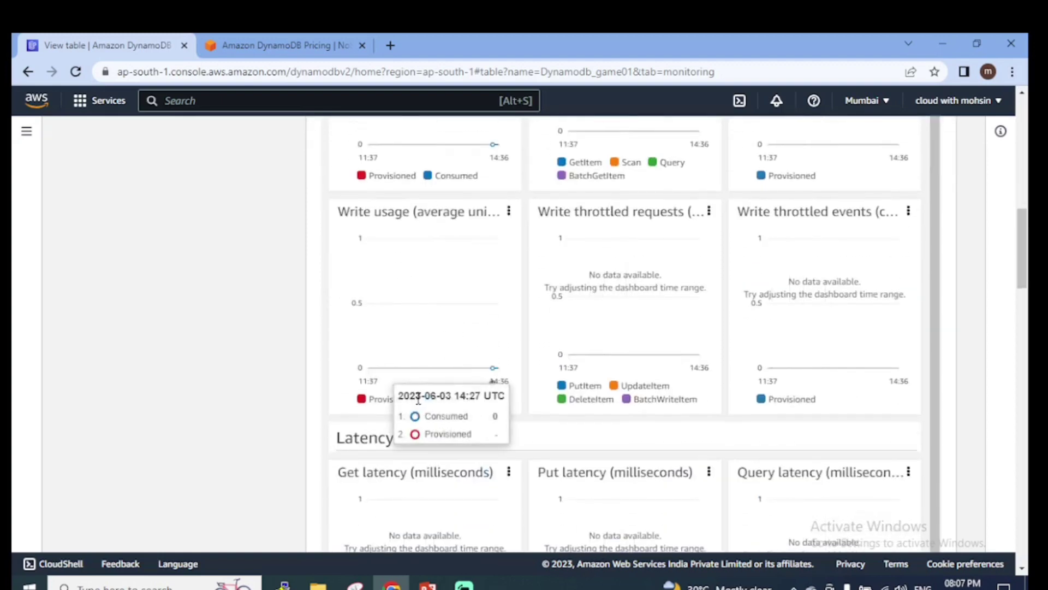
pyautogui.scroll(5, 453, 327)
pyautogui.scroll(5, 728, 258)
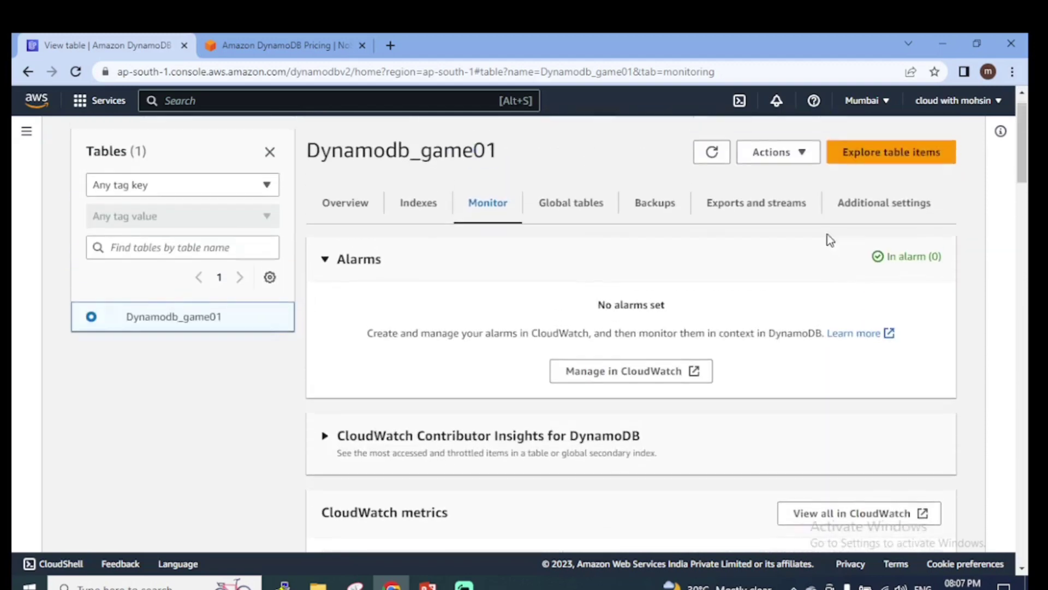
# - Show the table's global table replicas and start a new replica with Asia Pacific (Singapore) as the replication Region
pyautogui.click(572, 236)
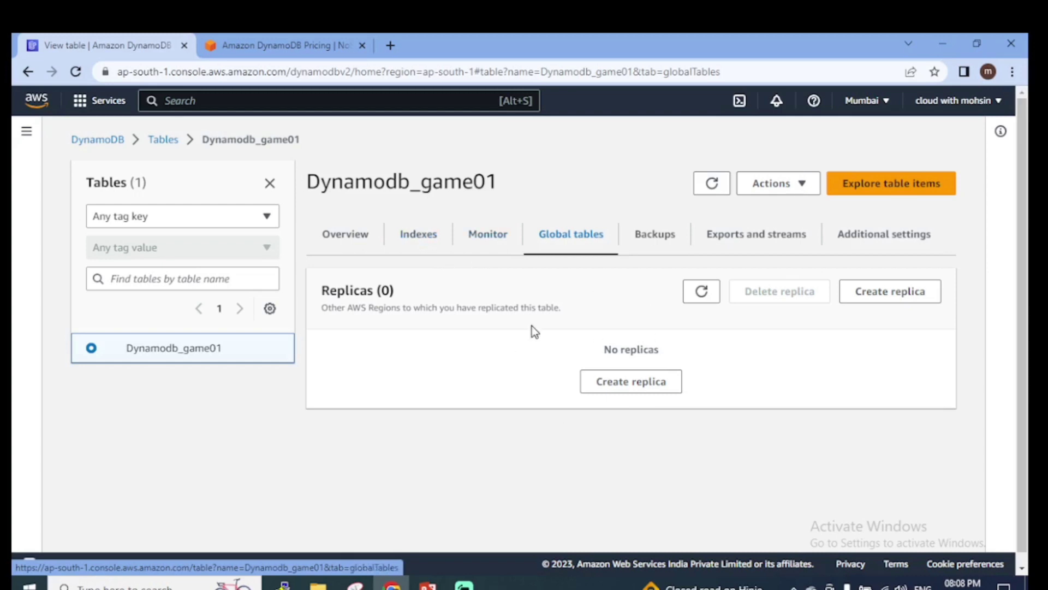
pyautogui.click(638, 388)
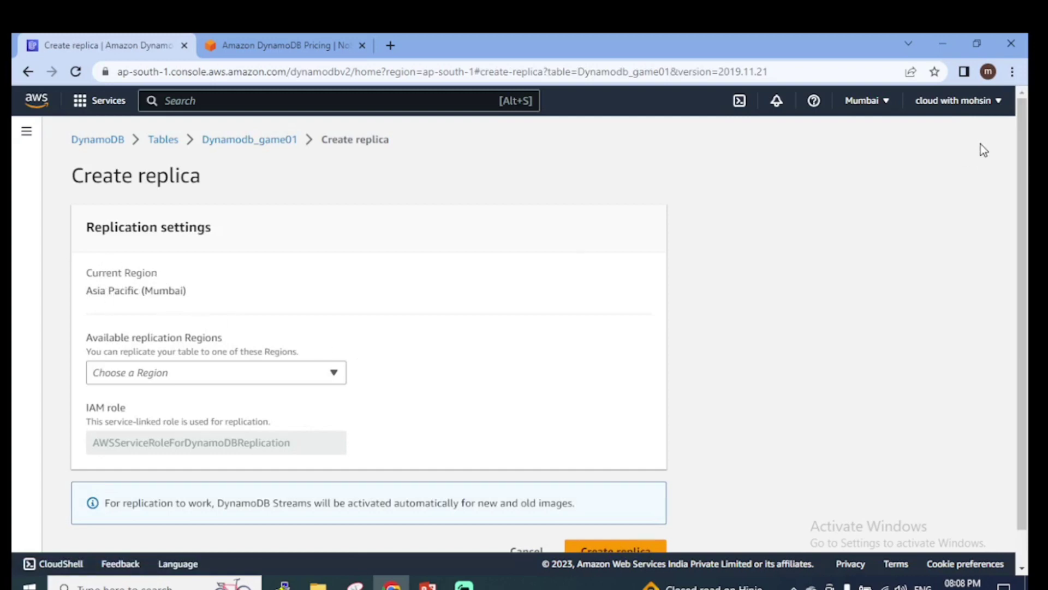
pyautogui.click(242, 376)
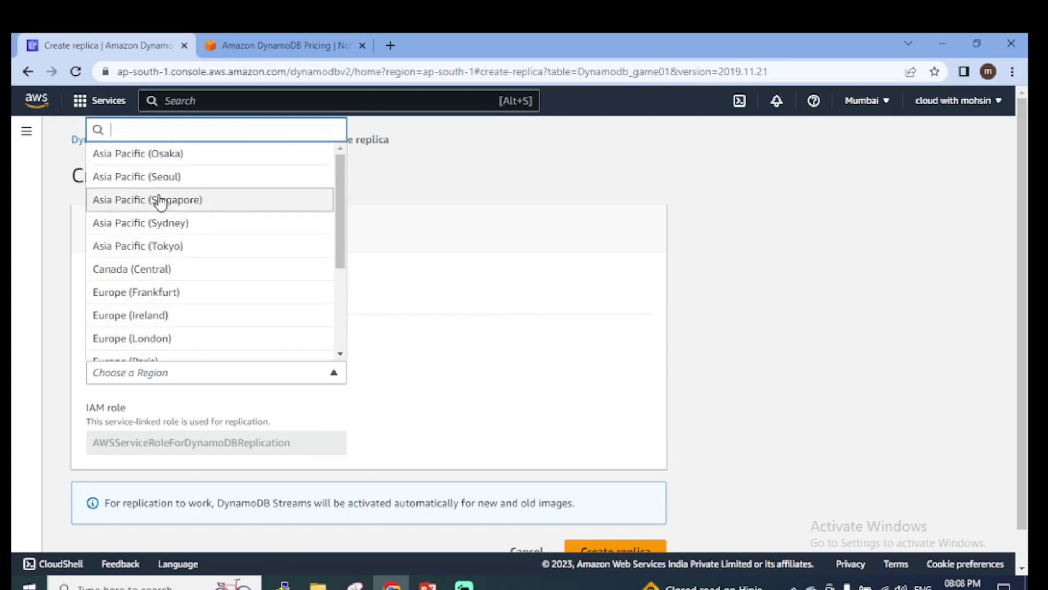
pyautogui.click(178, 207)
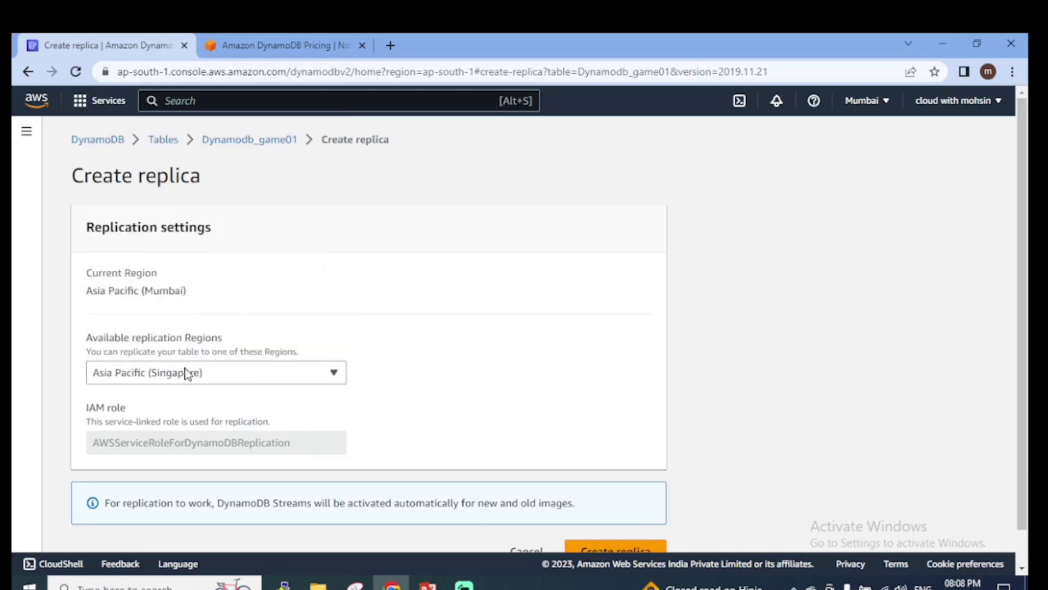
# - Review the replica's IAM role and the notice about DynamoDB Streams activation, and cancel the replica creation
pyautogui.scroll(-1, 243, 386)
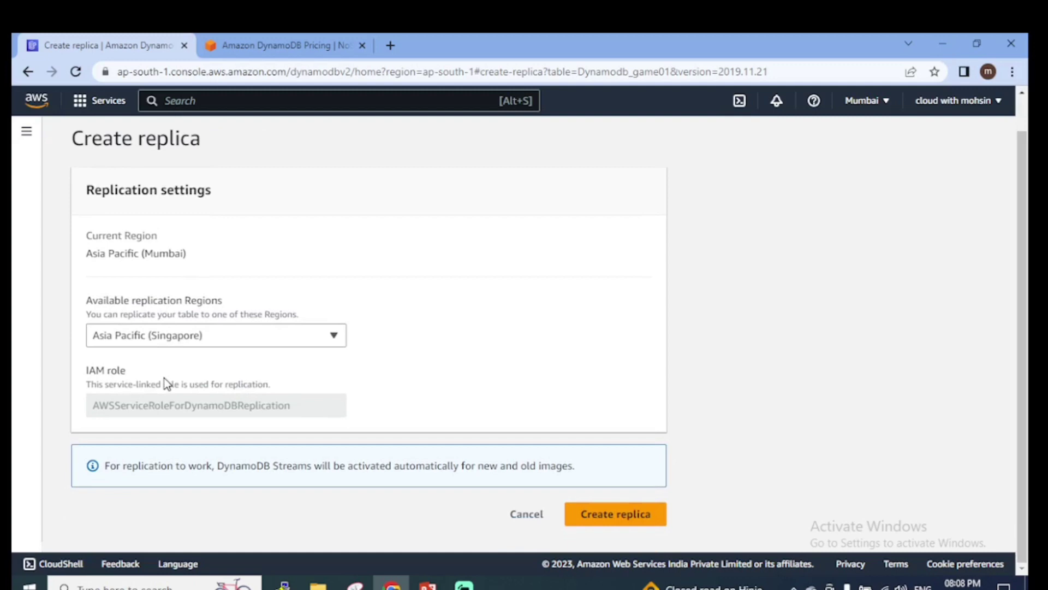
pyautogui.scroll(1, 299, 344)
pyautogui.scroll(-1, 309, 358)
pyautogui.moveTo(235, 467); pyautogui.dragTo(330, 467)
pyautogui.scroll(1, 559, 479)
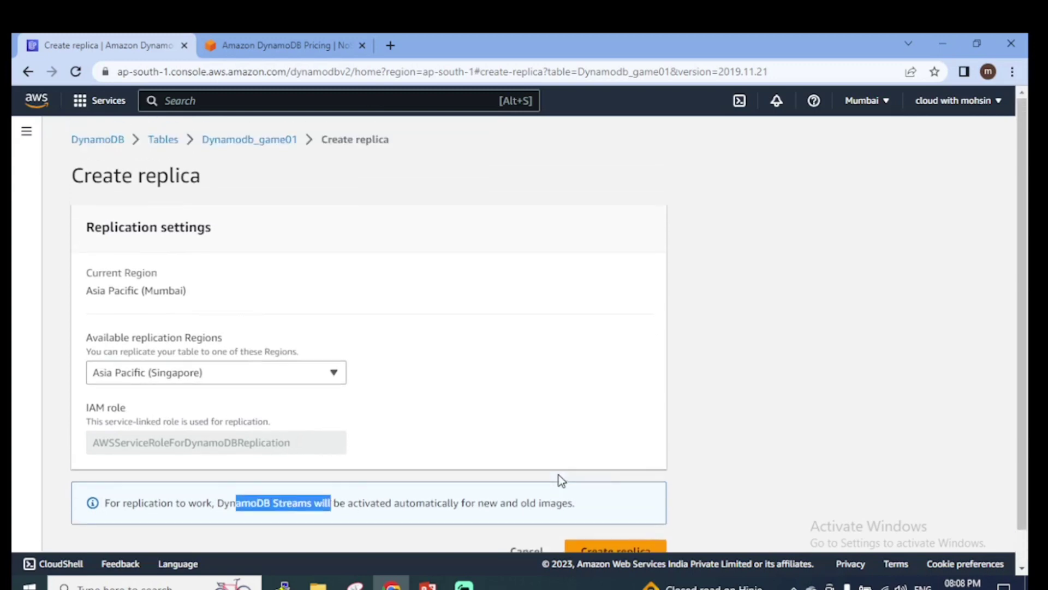
pyautogui.scroll(-1, 557, 467)
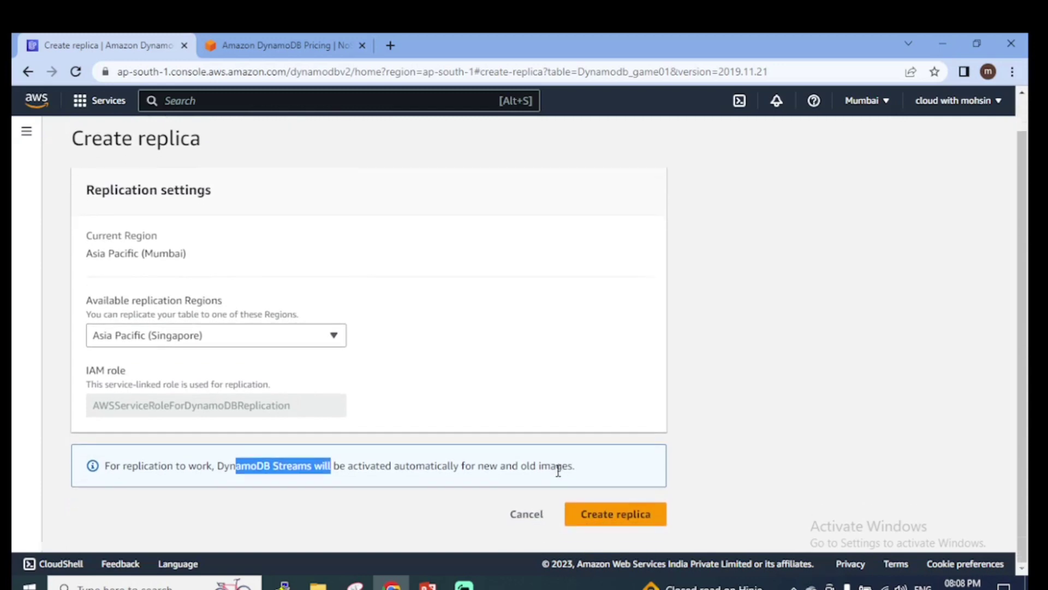
pyautogui.click(525, 516)
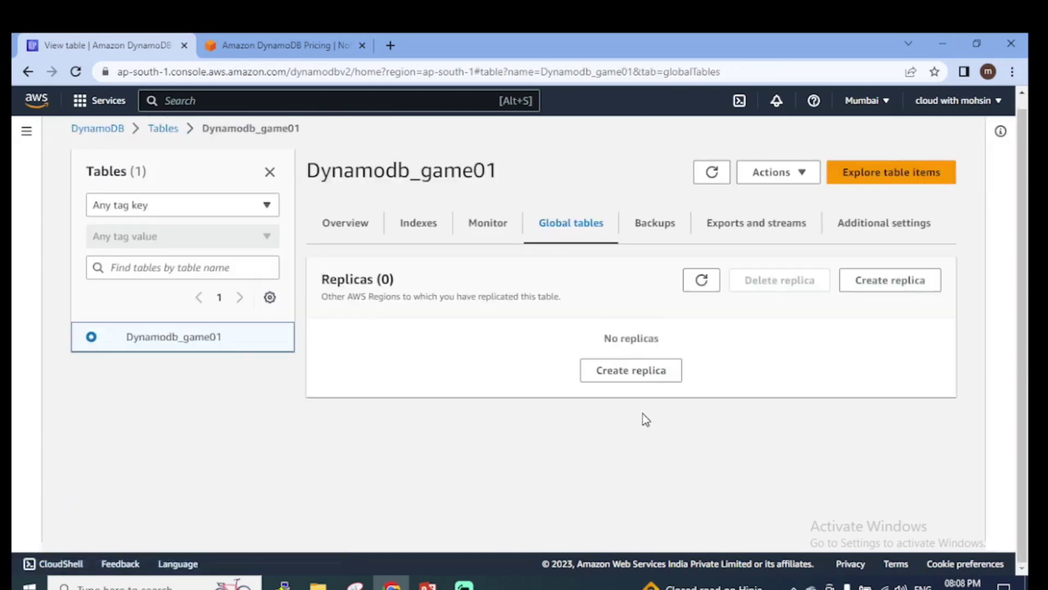
# - Show the table's backups page and read the point-in-time recovery description about protection against accidental write or delete operations
pyautogui.click(667, 223)
pyautogui.scroll(-3, 745, 346)
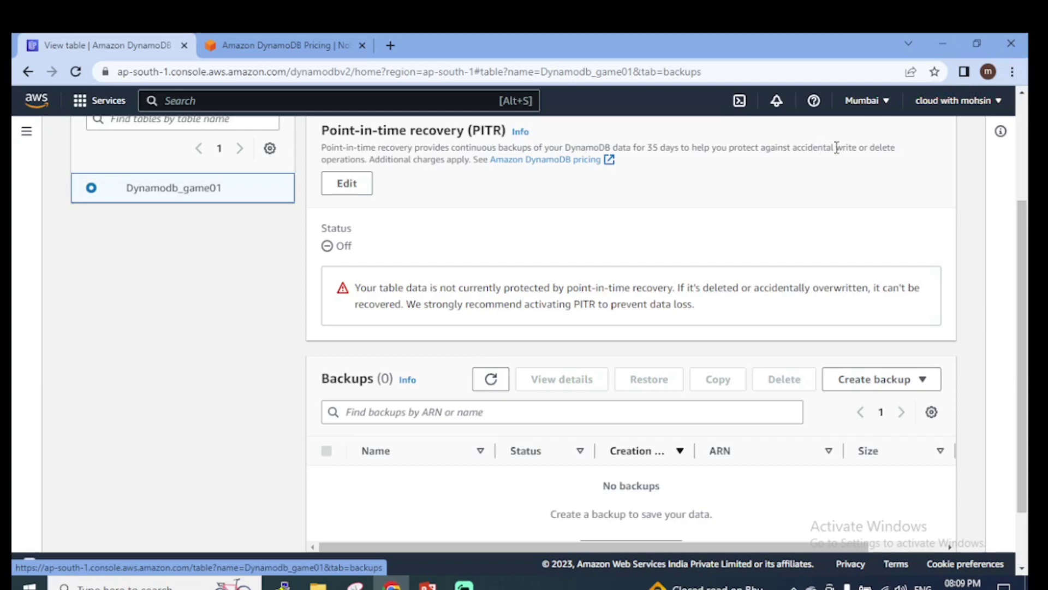
pyautogui.moveTo(835, 147); pyautogui.dragTo(359, 169)
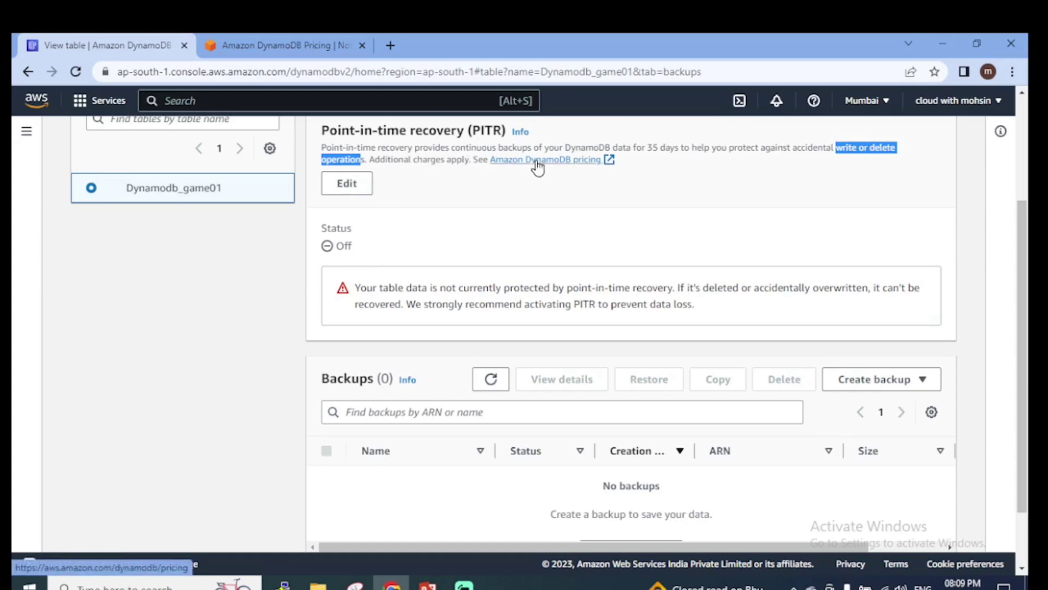
# - Switch to the Amazon DynamoDB pricing page, skim its pricing scenarios and go to the pricing options section
pyautogui.click(315, 49)
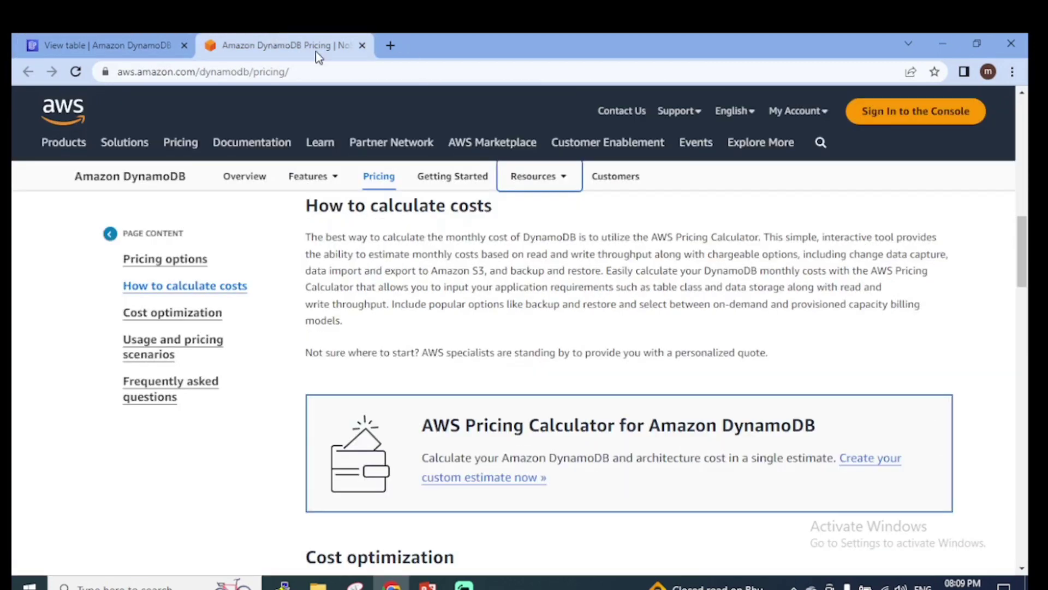
pyautogui.scroll(-20, 612, 458)
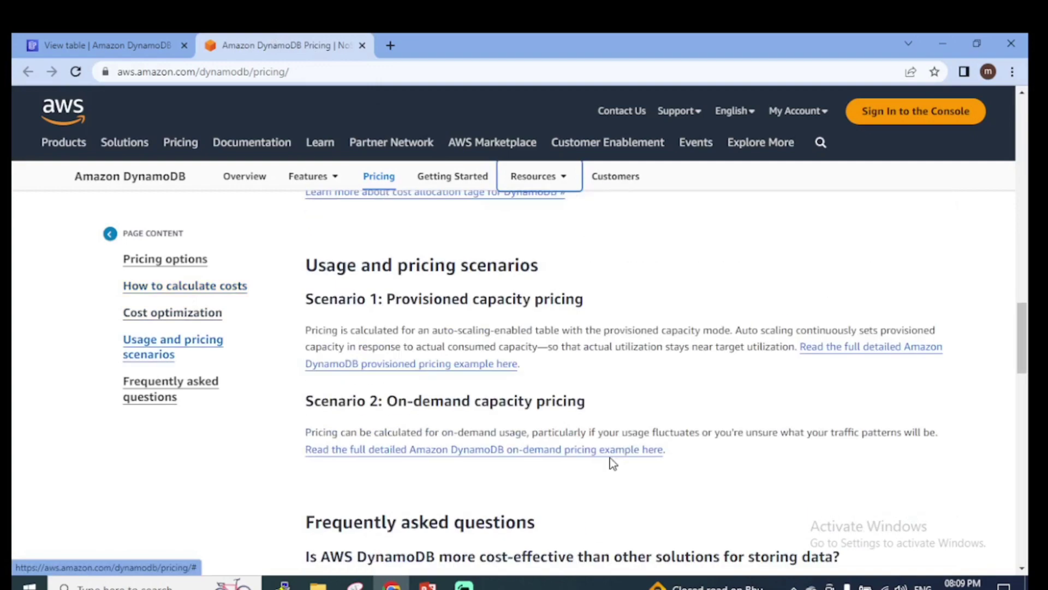
pyautogui.scroll(12, 573, 456)
pyautogui.scroll(10, 311, 276)
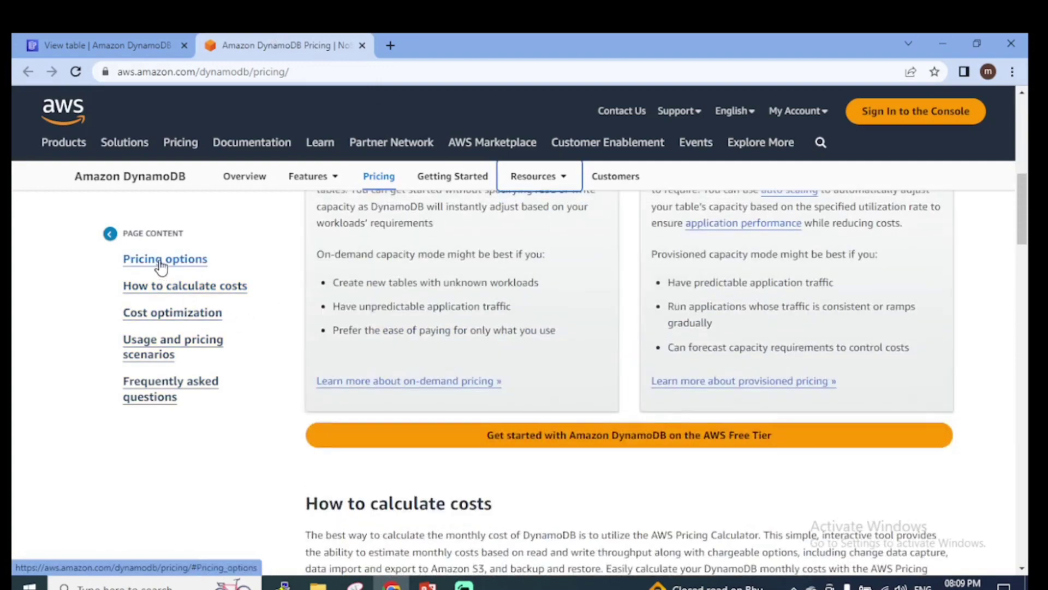
pyautogui.click(161, 264)
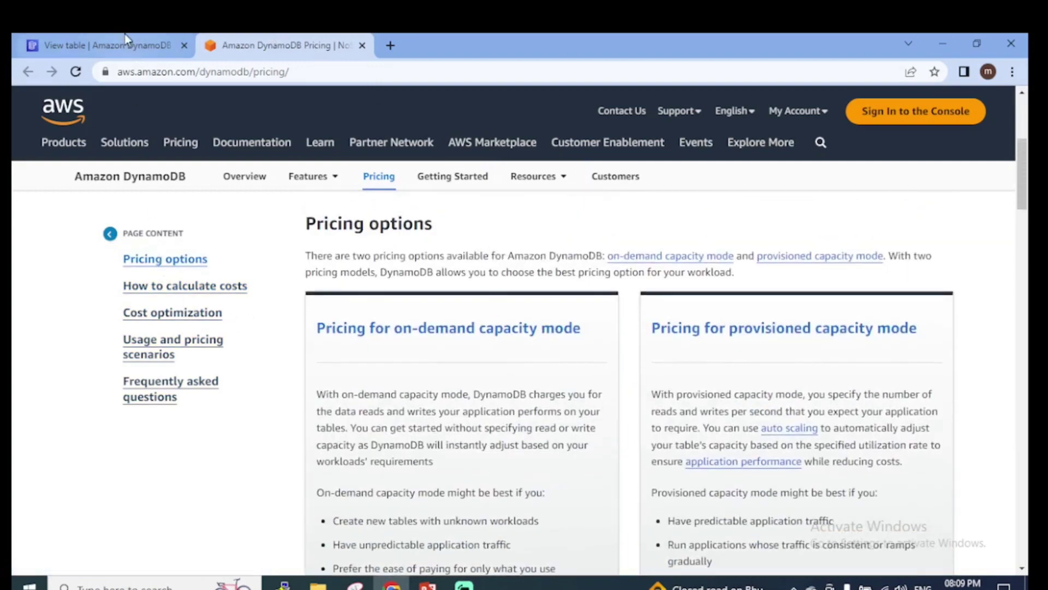
# - Return to the table's backups in the DynamoDB console and check the available on-demand and scheduled backup options
pyautogui.click(125, 34)
pyautogui.scroll(-2, 705, 398)
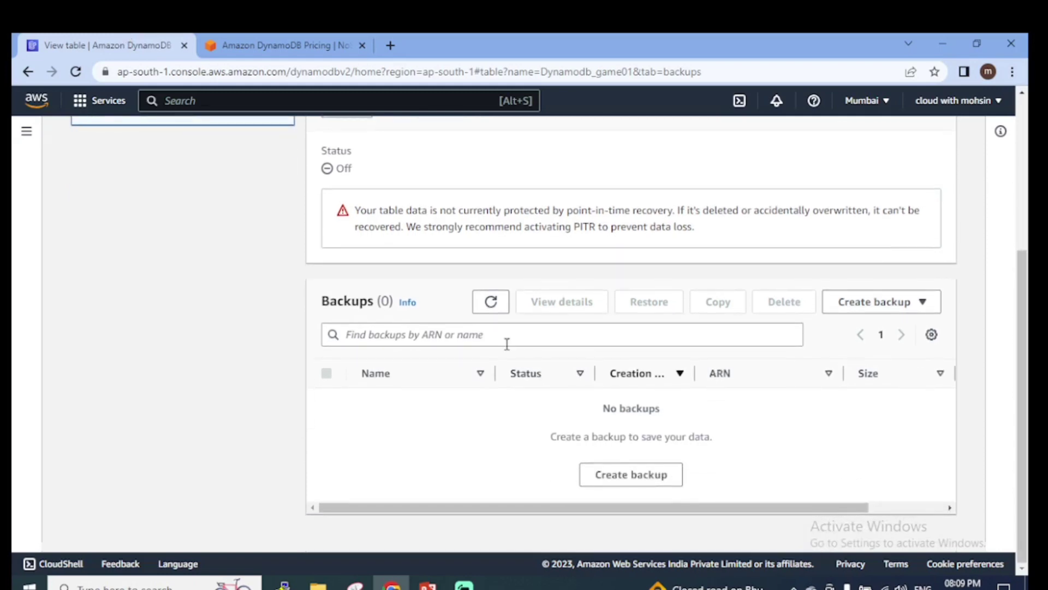
pyautogui.scroll(4, 453, 275)
pyautogui.scroll(-4, 525, 299)
pyautogui.click(870, 305)
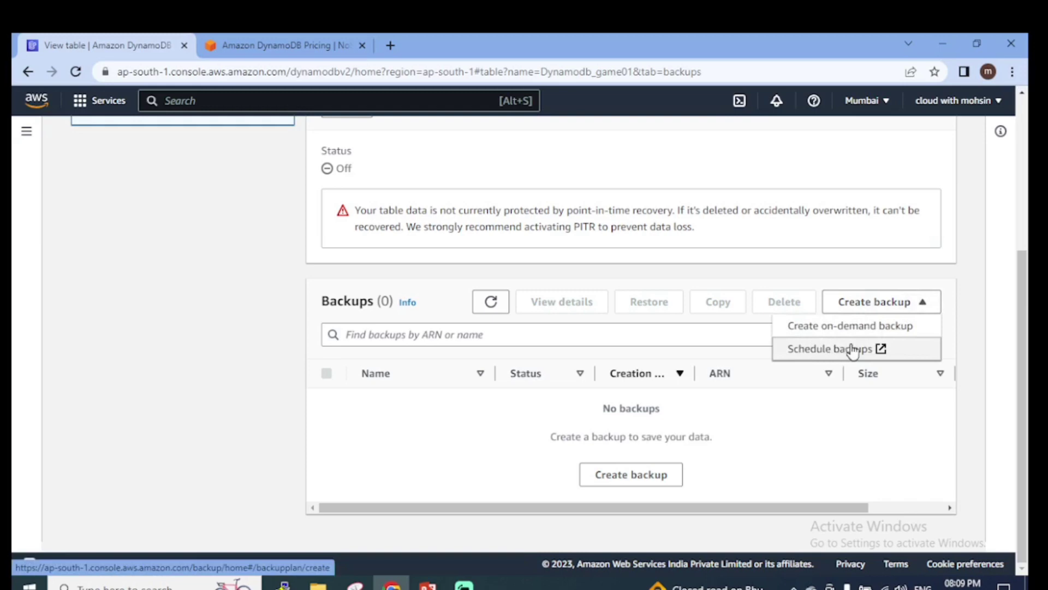
pyautogui.tripleClick(819, 422)
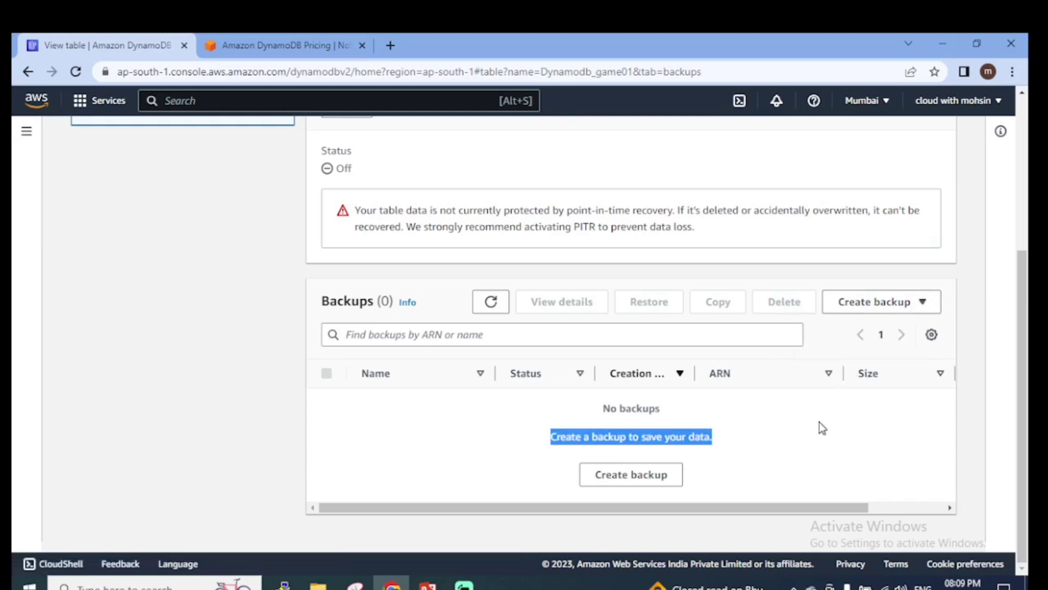
pyautogui.click(822, 427)
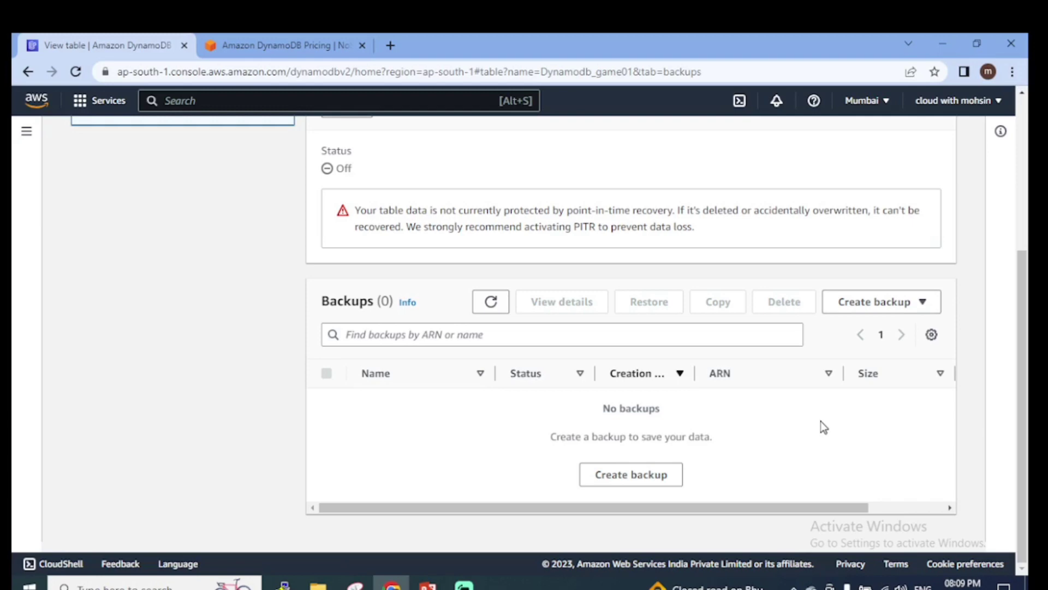
# - Start an on-demand backup of the table and review its source table, default backup settings and backup management type
pyautogui.click(635, 477)
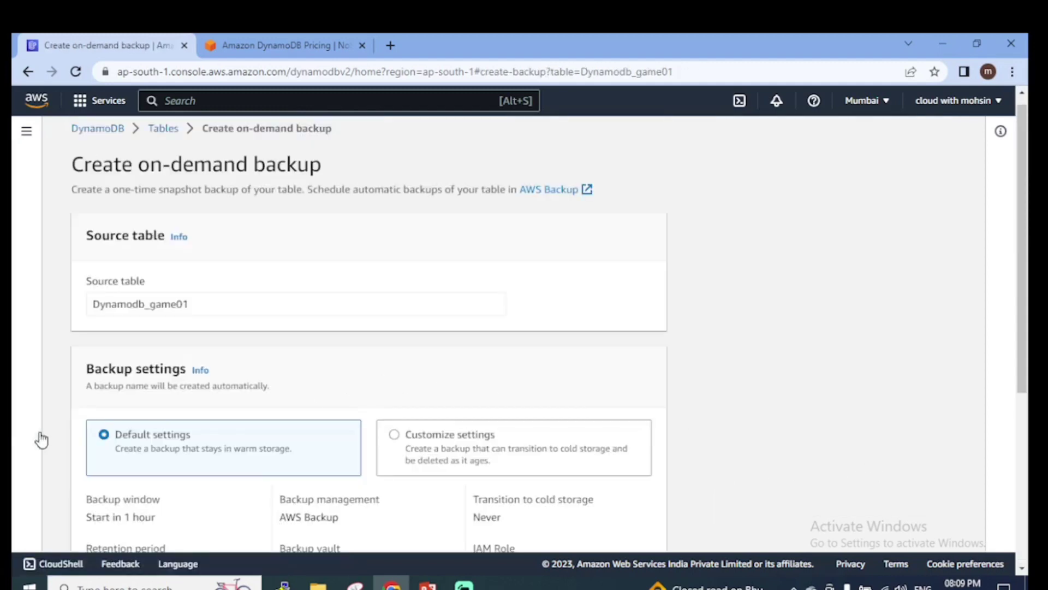
pyautogui.scroll(-1, 168, 295)
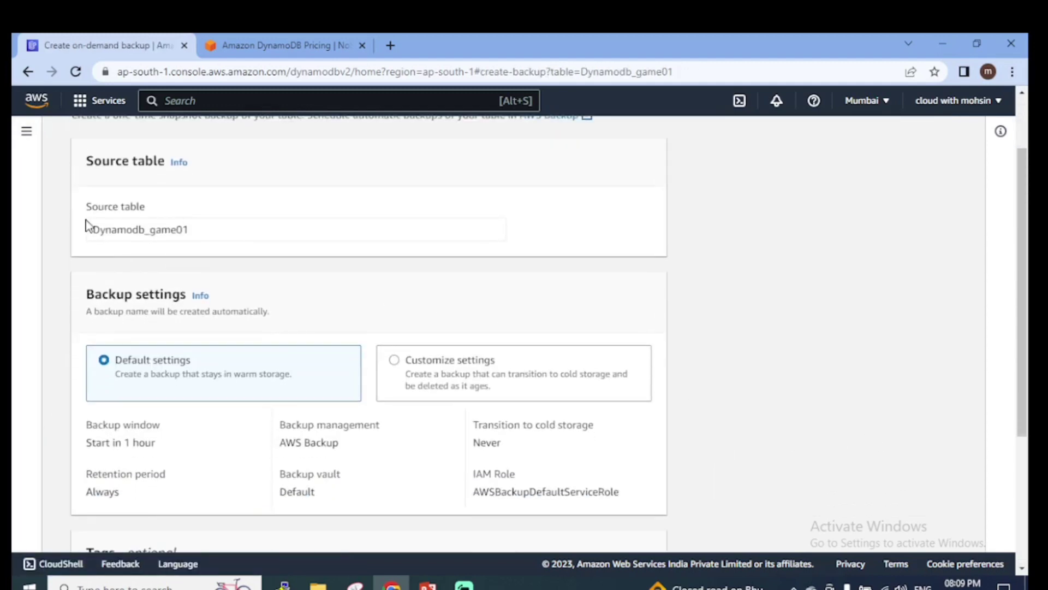
pyautogui.click(221, 230)
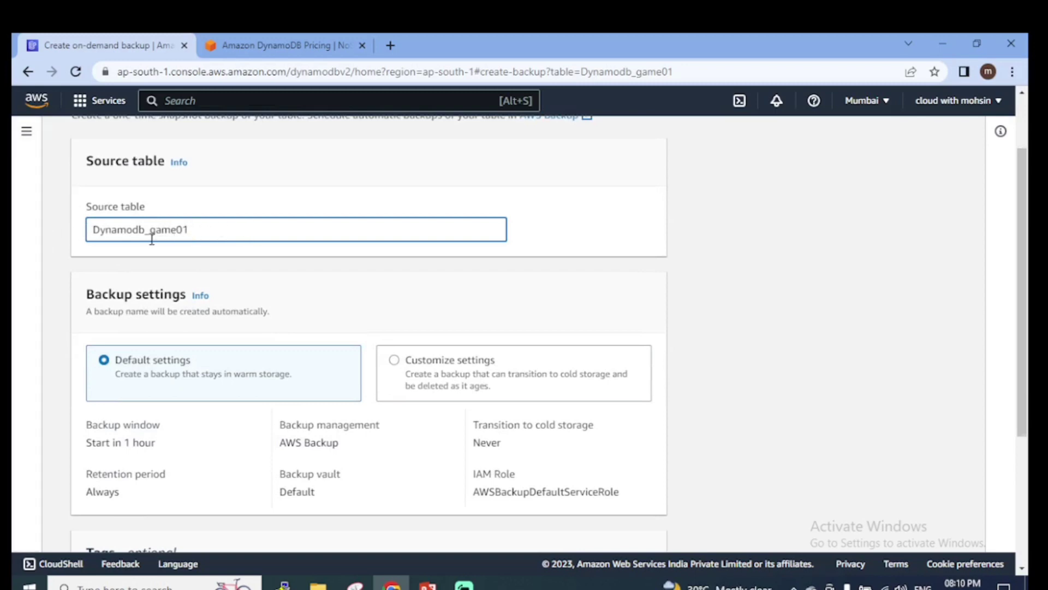
pyautogui.scroll(-2, 180, 288)
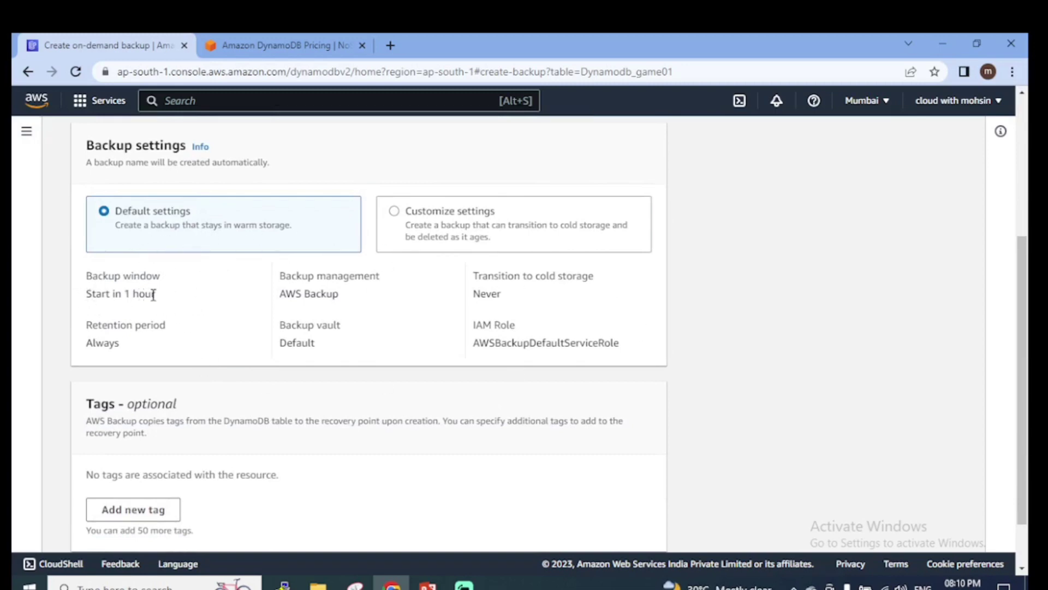
pyautogui.moveTo(280, 294); pyautogui.dragTo(383, 289)
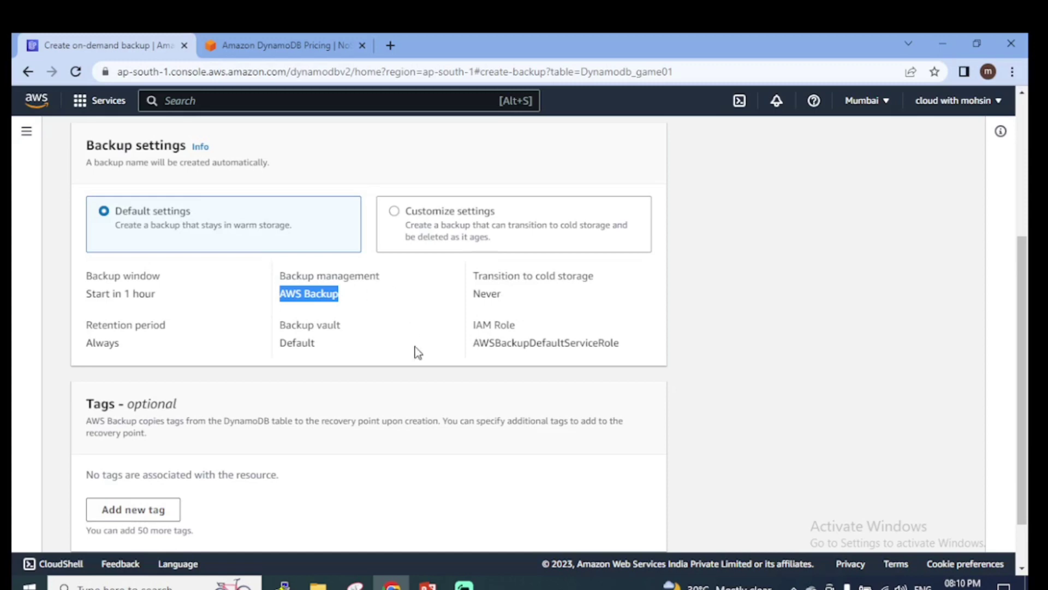
pyautogui.scroll(-1, 412, 382)
pyautogui.scroll(2, 225, 363)
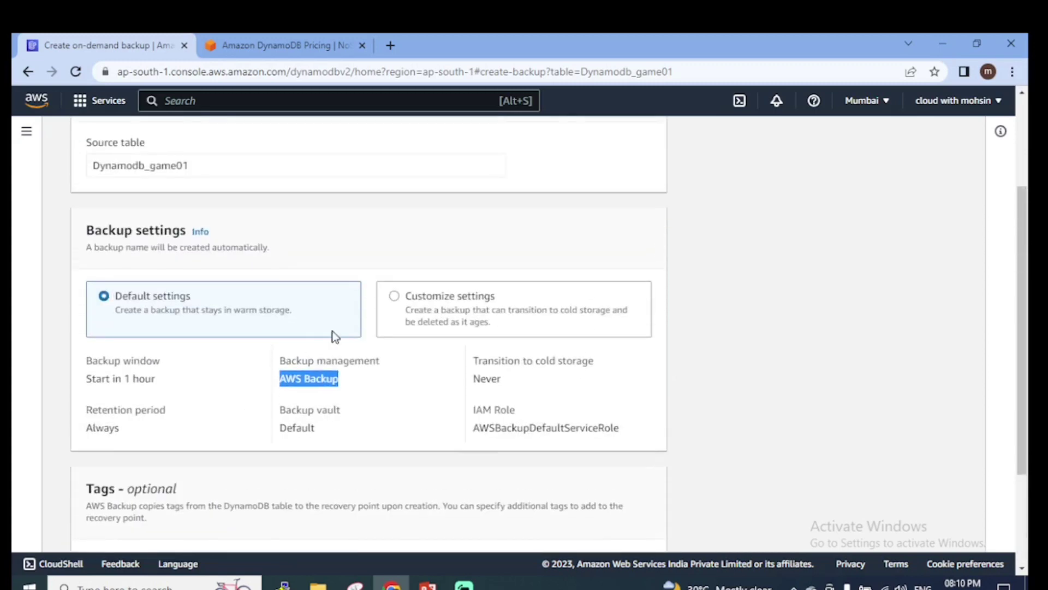
# - Switch the backup settings to Customize settings and read the description of Backup with AWS Backup, including cross-account copy and tags
pyautogui.click(394, 297)
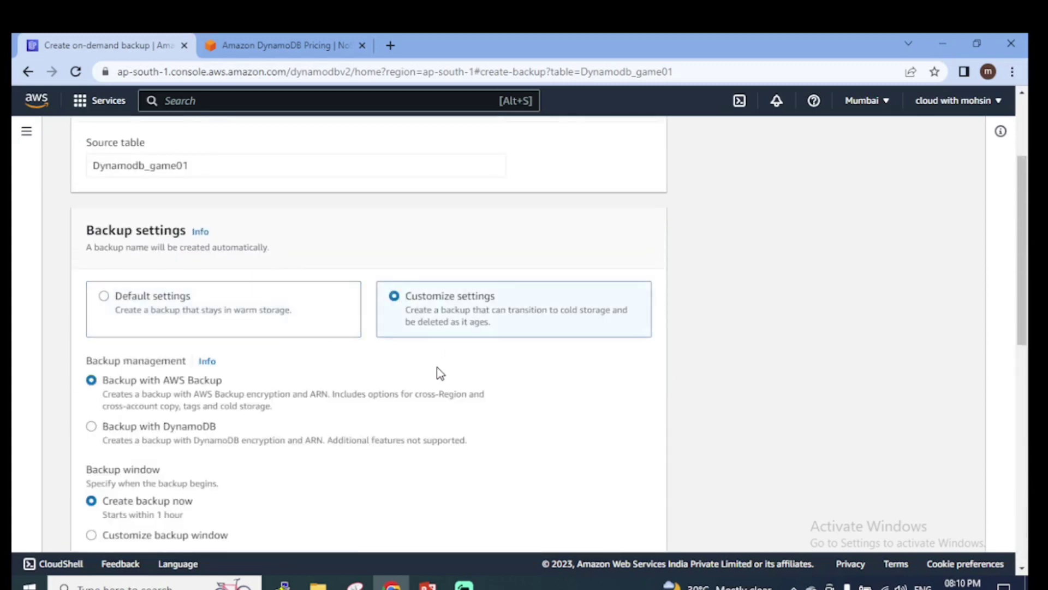
pyautogui.scroll(-2, 385, 377)
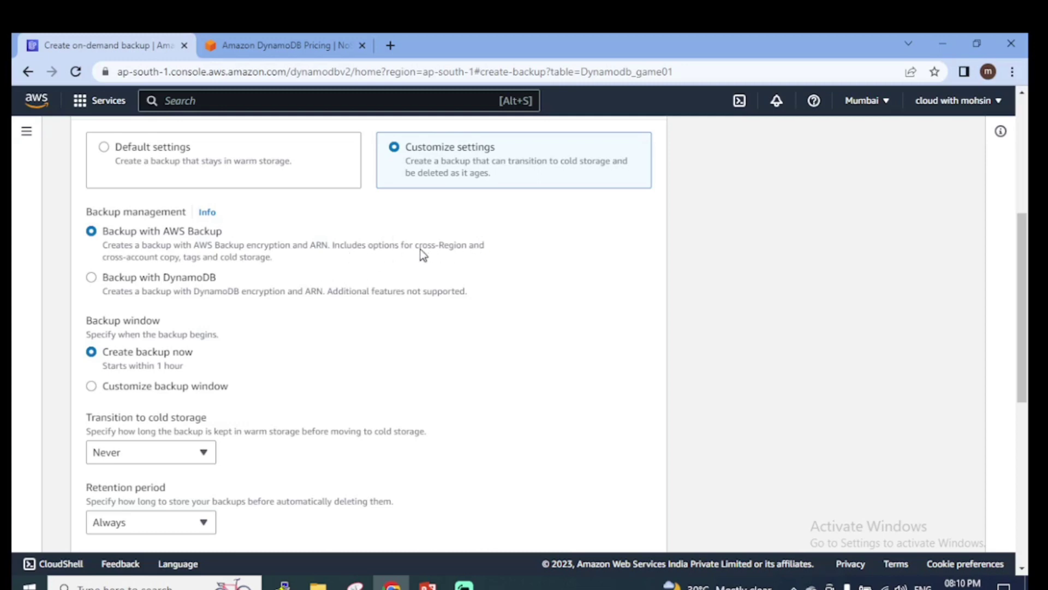
pyautogui.moveTo(119, 258); pyautogui.dragTo(204, 259)
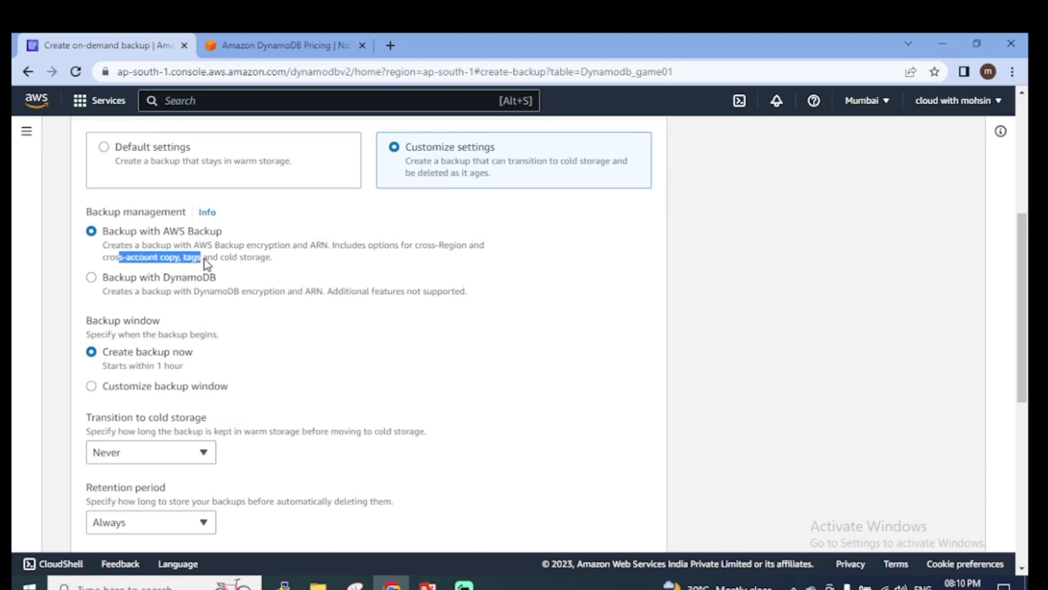
pyautogui.click(434, 364)
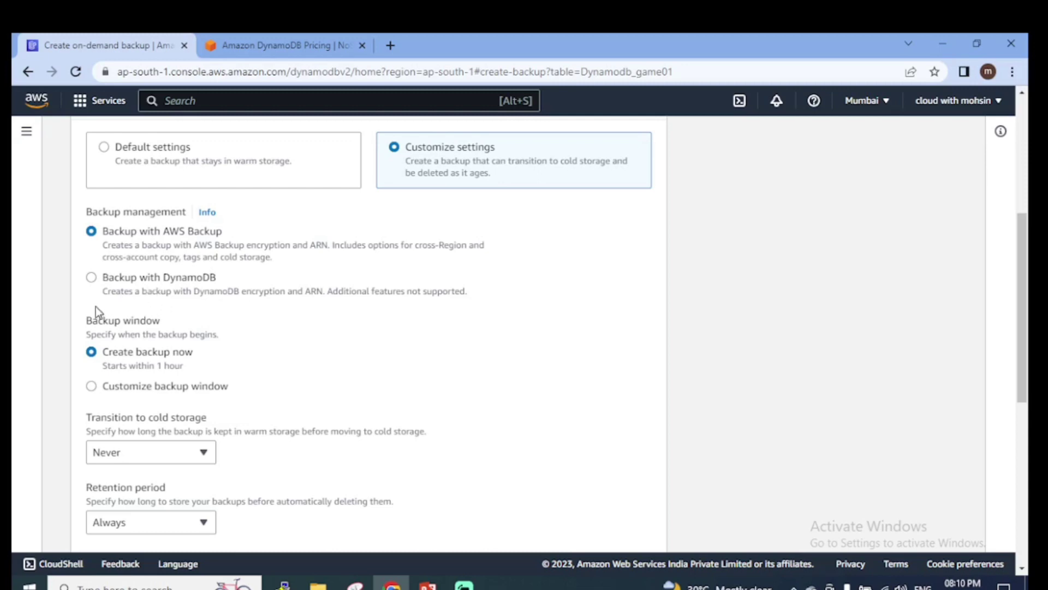
# - Choose to customize the backup window and review its start and completion times and the storage options below
pyautogui.scroll(-4, 196, 328)
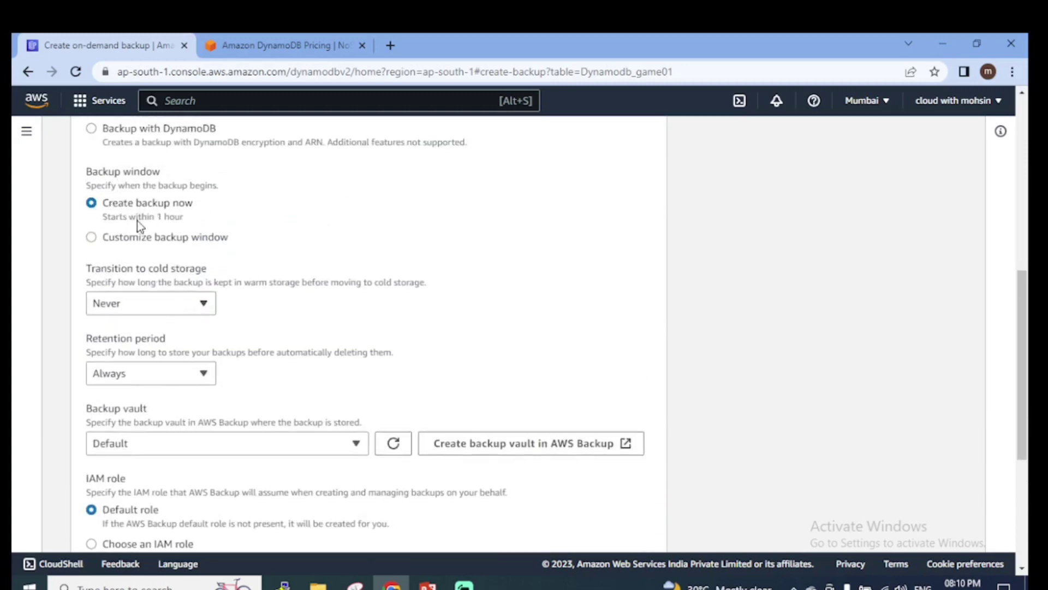
pyautogui.click(164, 239)
pyautogui.scroll(-3, 154, 311)
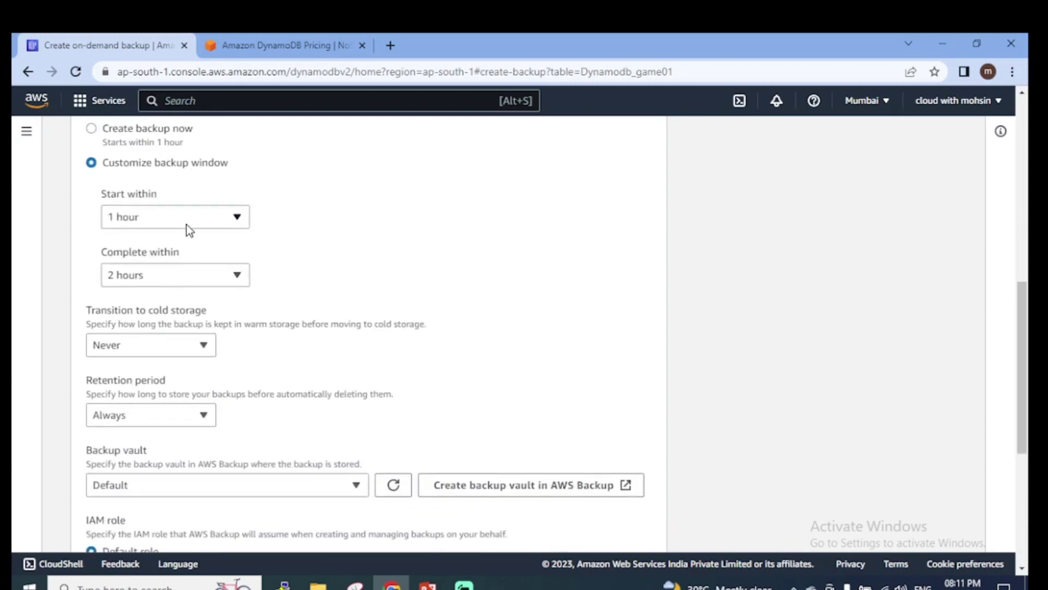
pyautogui.scroll(-5, 169, 332)
pyautogui.scroll(4, 172, 319)
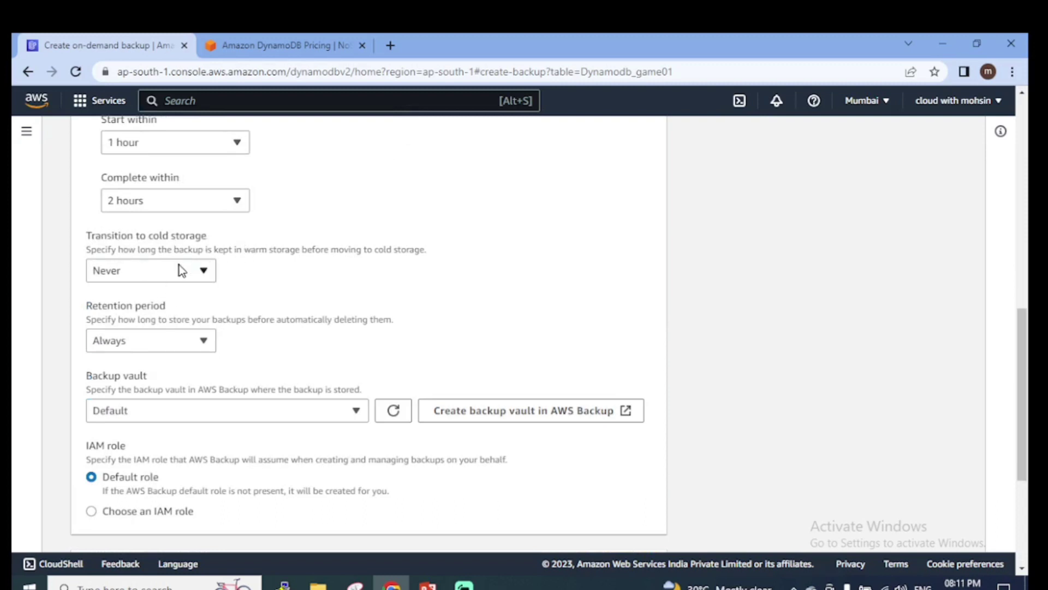
# - Set the backup's transition to cold storage to 7 days
pyautogui.click(160, 275)
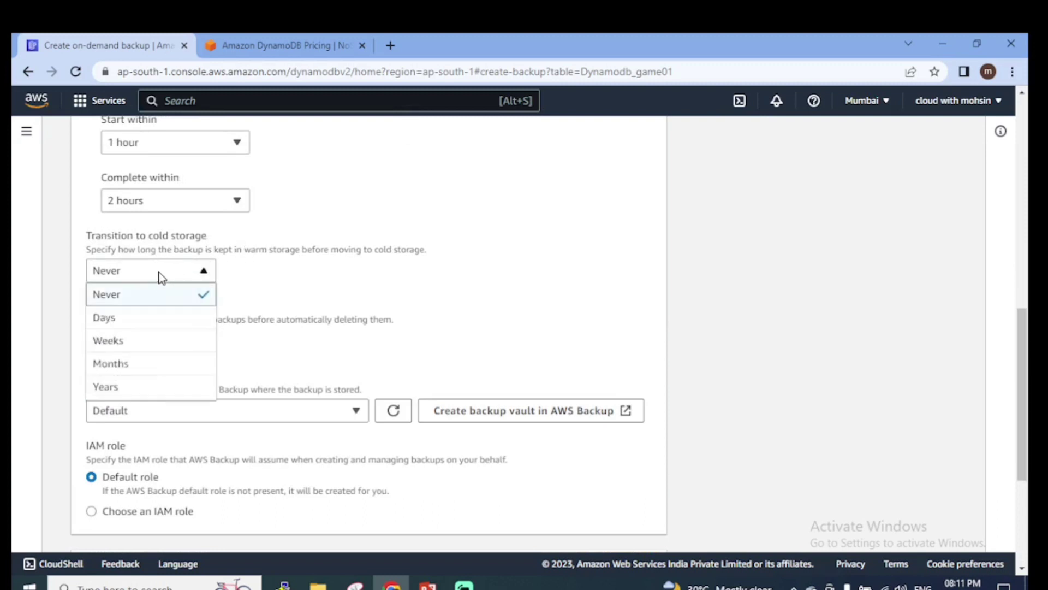
pyautogui.click(128, 319)
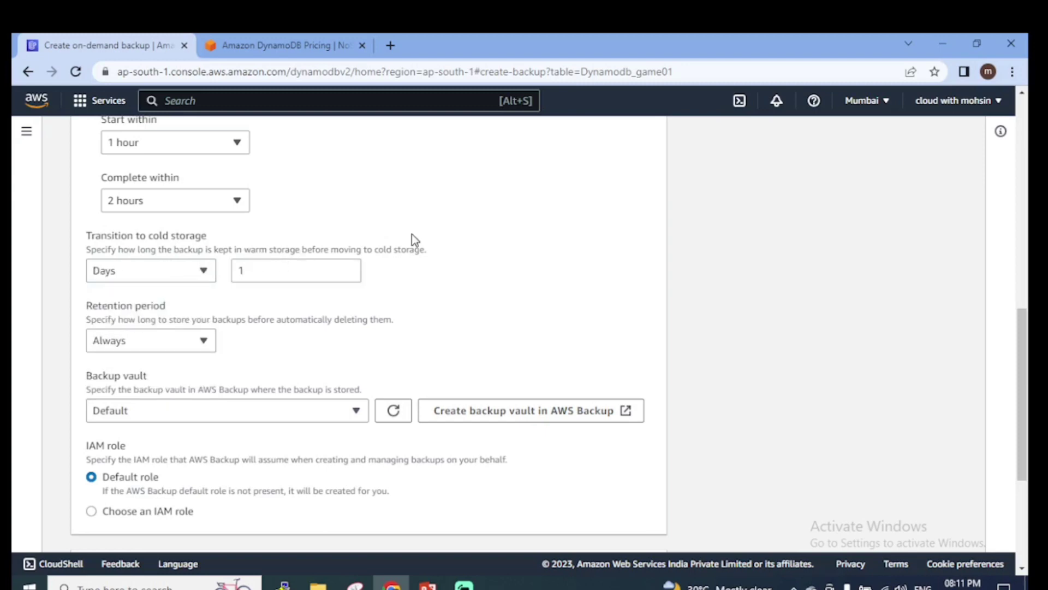
pyautogui.doubleClick(257, 271)
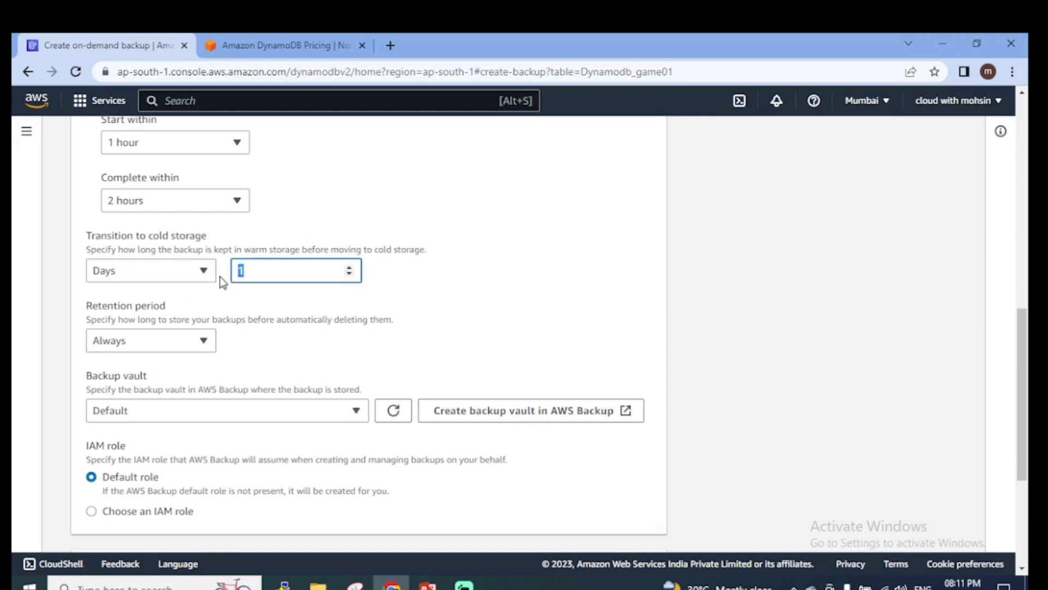
pyautogui.write('7')
pyautogui.click(510, 345)
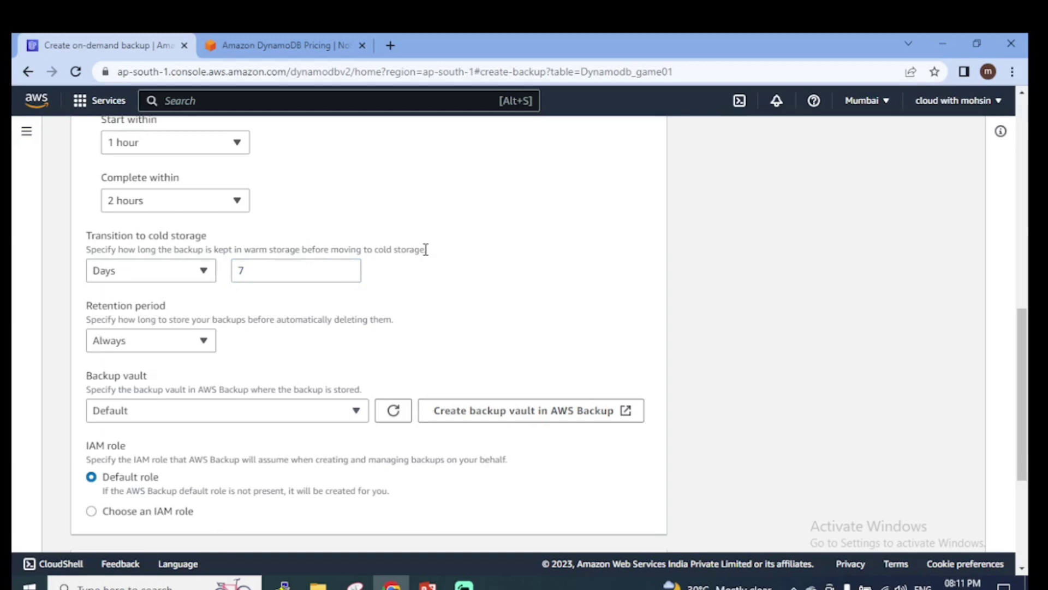
# - Review the backup window, backup vault, IAM role and tag settings, and cancel the backup creation
pyautogui.scroll(10, 325, 327)
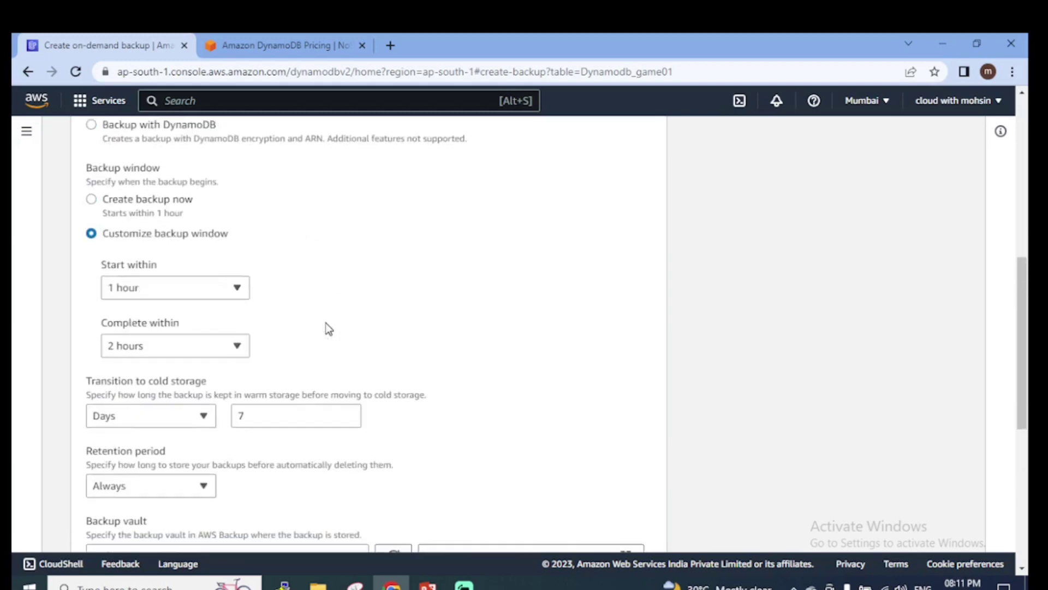
pyautogui.scroll(-15, 326, 322)
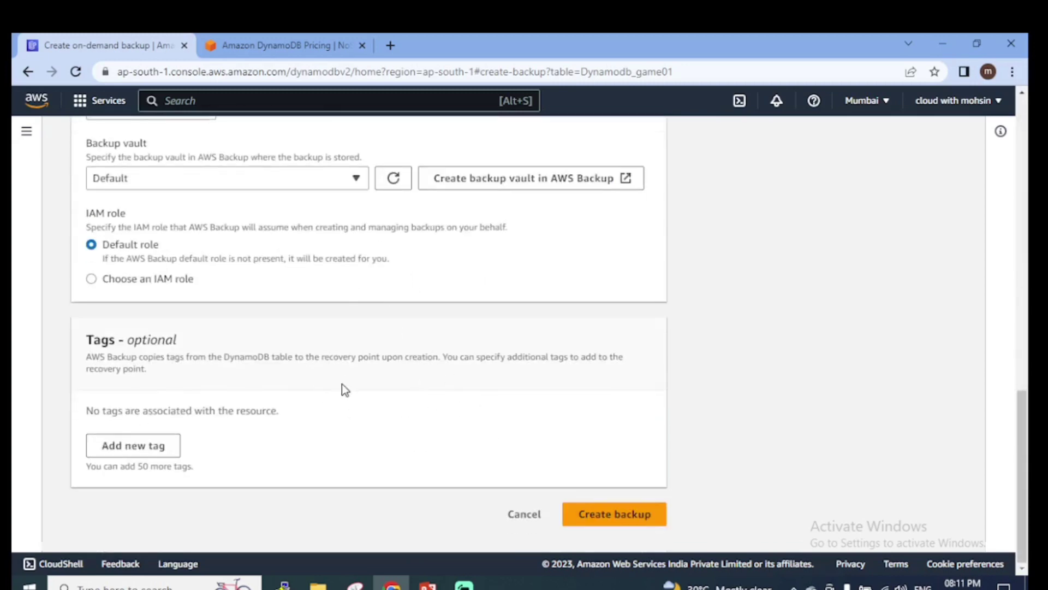
pyautogui.scroll(4, 211, 328)
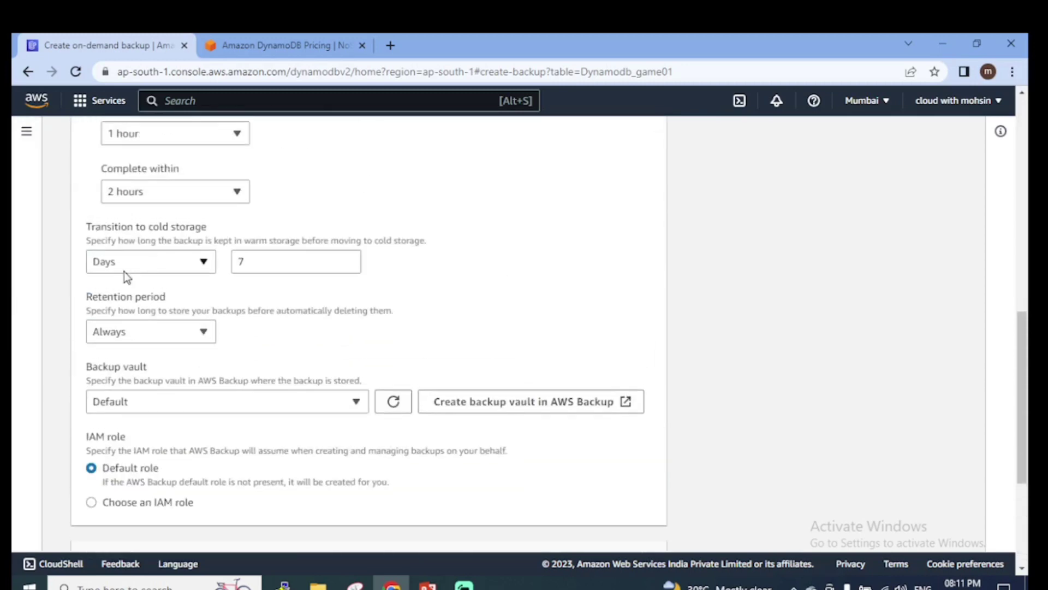
pyautogui.scroll(-4, 169, 238)
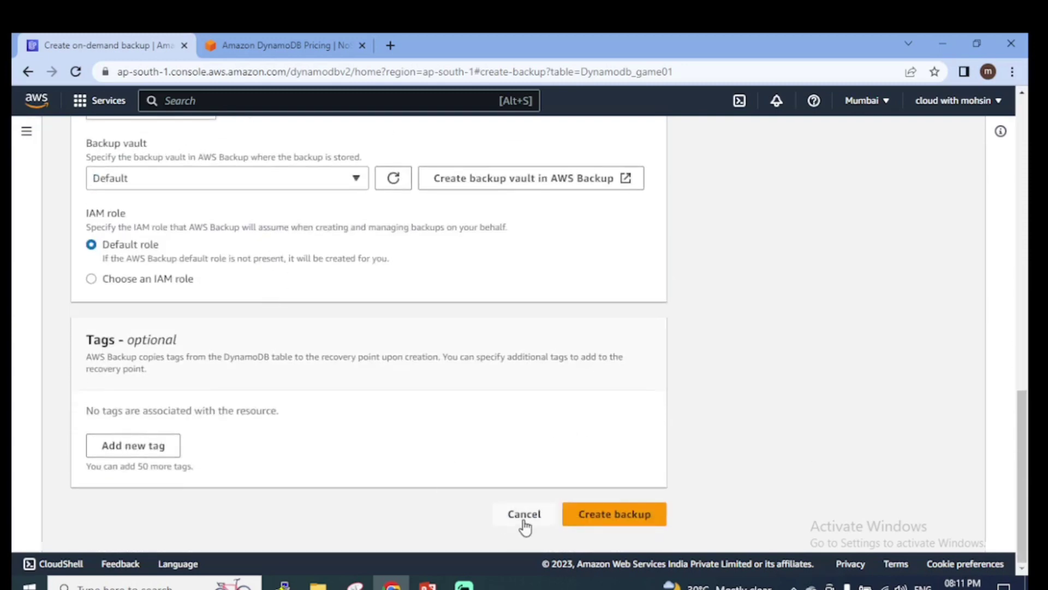
pyautogui.click(525, 515)
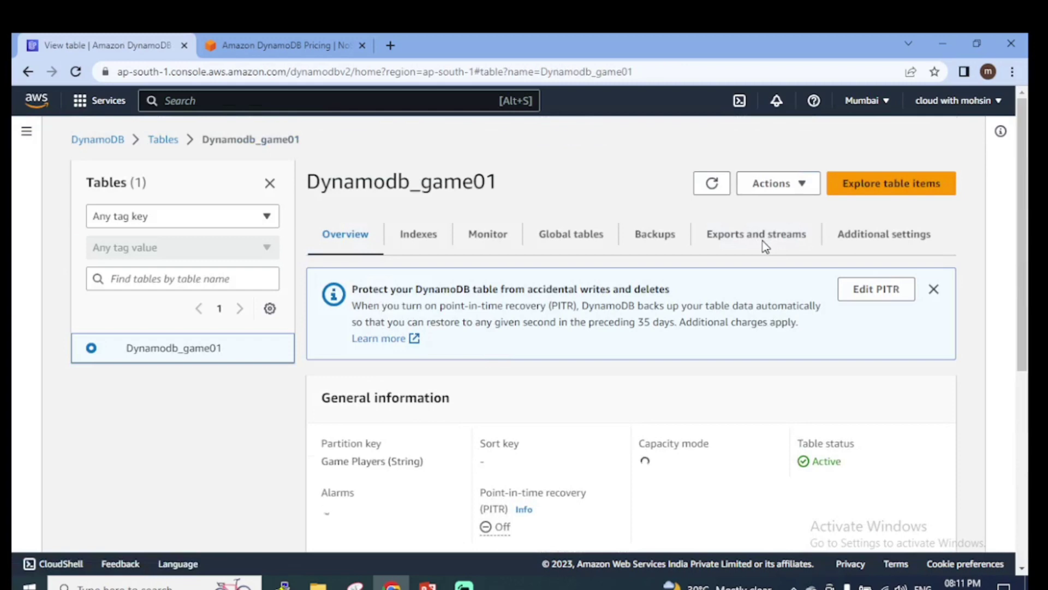
# - Show the table's exports and streams page and read the note on how far back S3 export jobs are listed
pyautogui.click(767, 236)
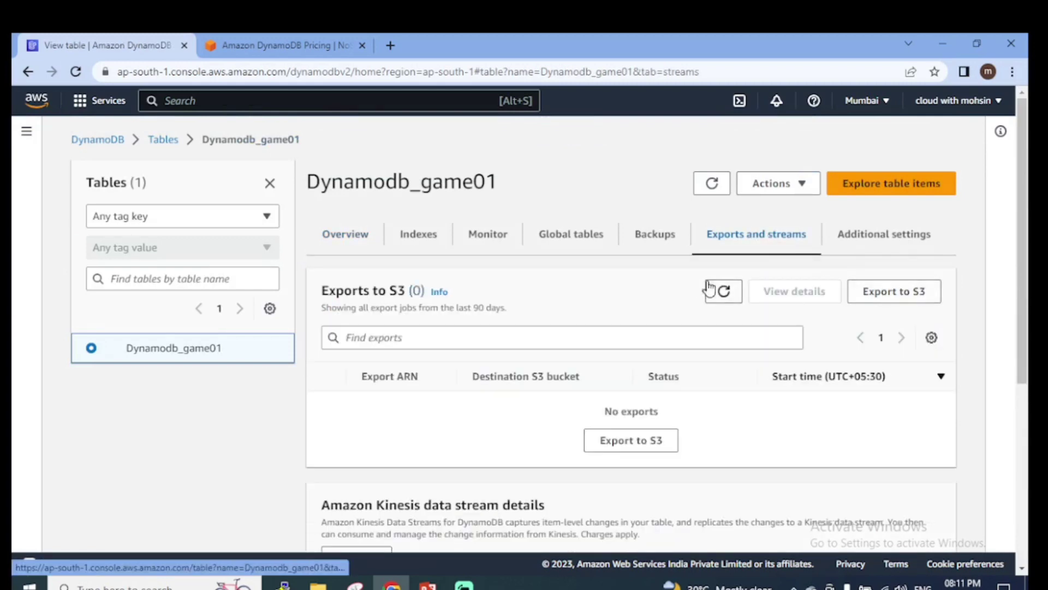
pyautogui.scroll(-2, 393, 262)
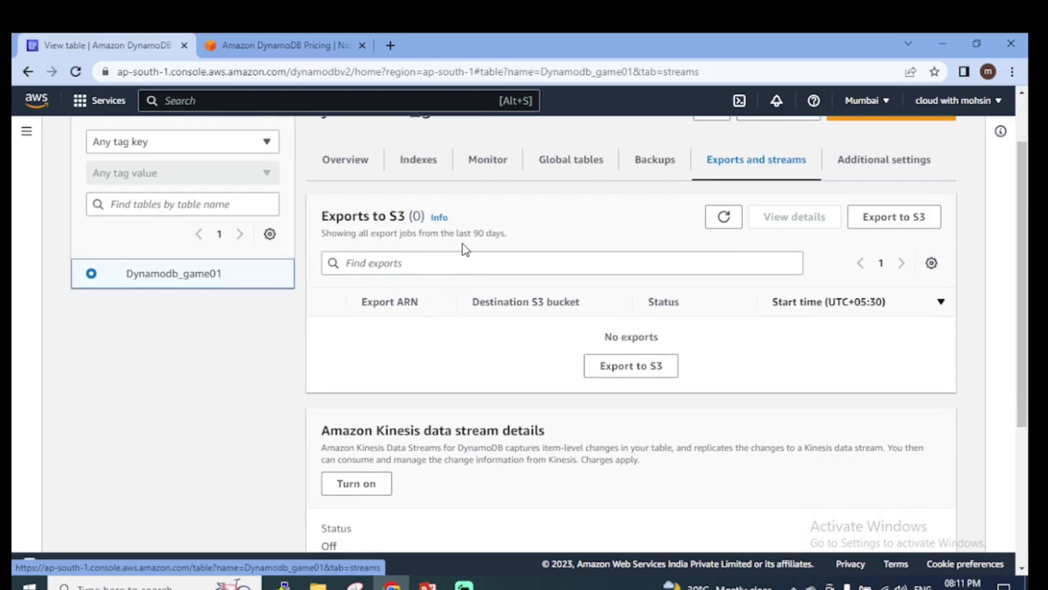
pyautogui.moveTo(326, 233); pyautogui.dragTo(517, 235)
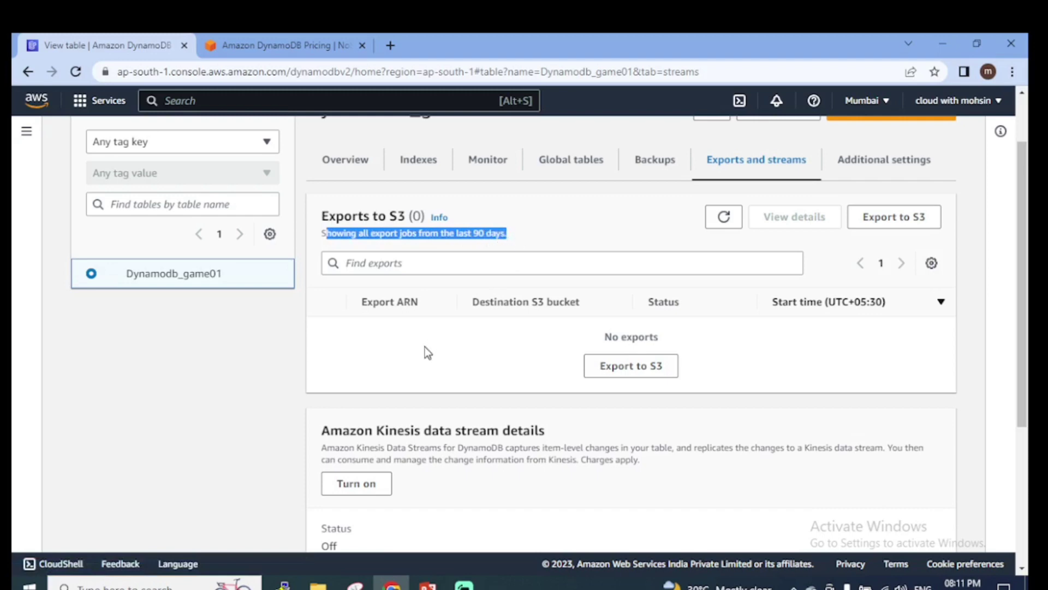
pyautogui.click(437, 358)
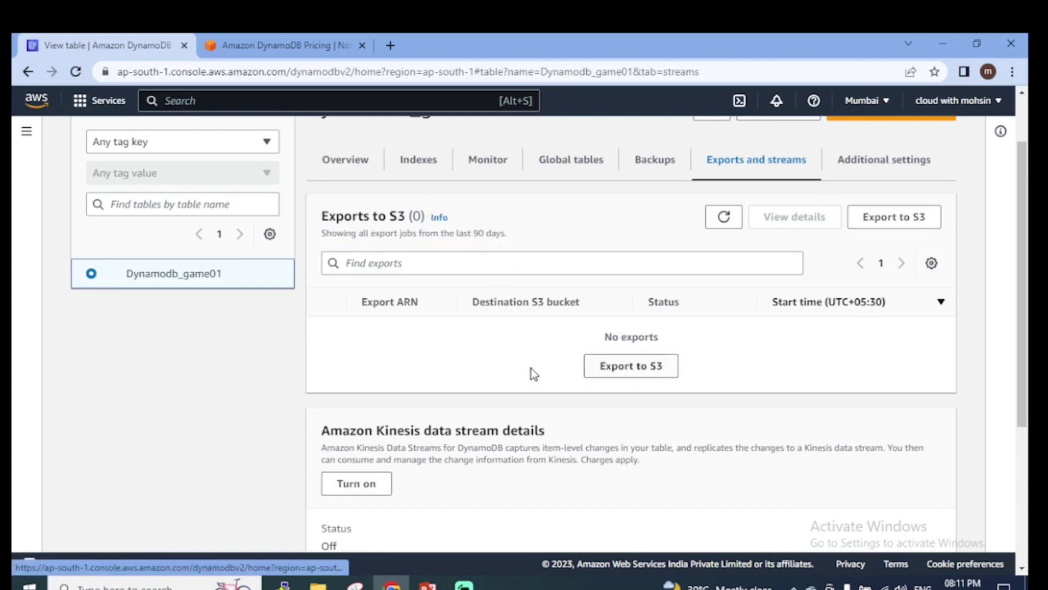
# - Open the form for exporting the table to Amazon S3 and read the point-in-time recovery requirement
pyautogui.click(619, 376)
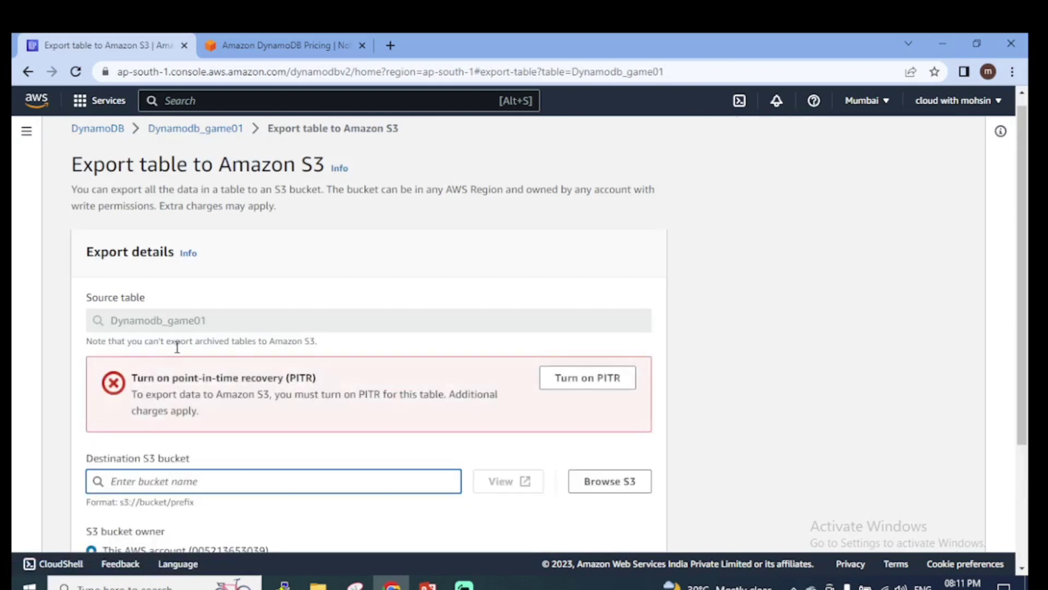
pyautogui.scroll(-3, 211, 368)
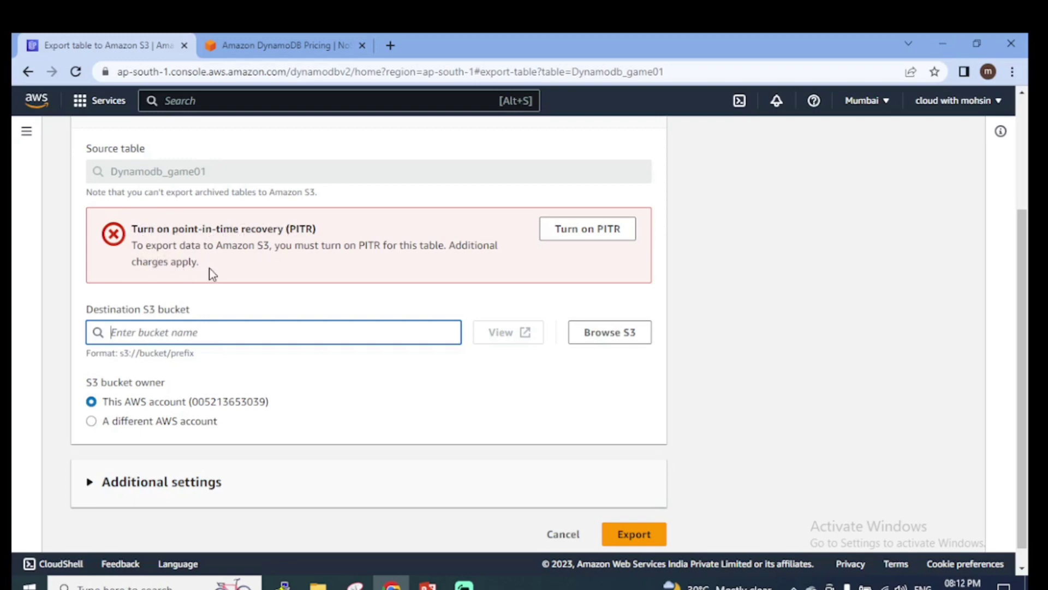
pyautogui.moveTo(149, 249); pyautogui.dragTo(288, 247)
pyautogui.click(339, 270)
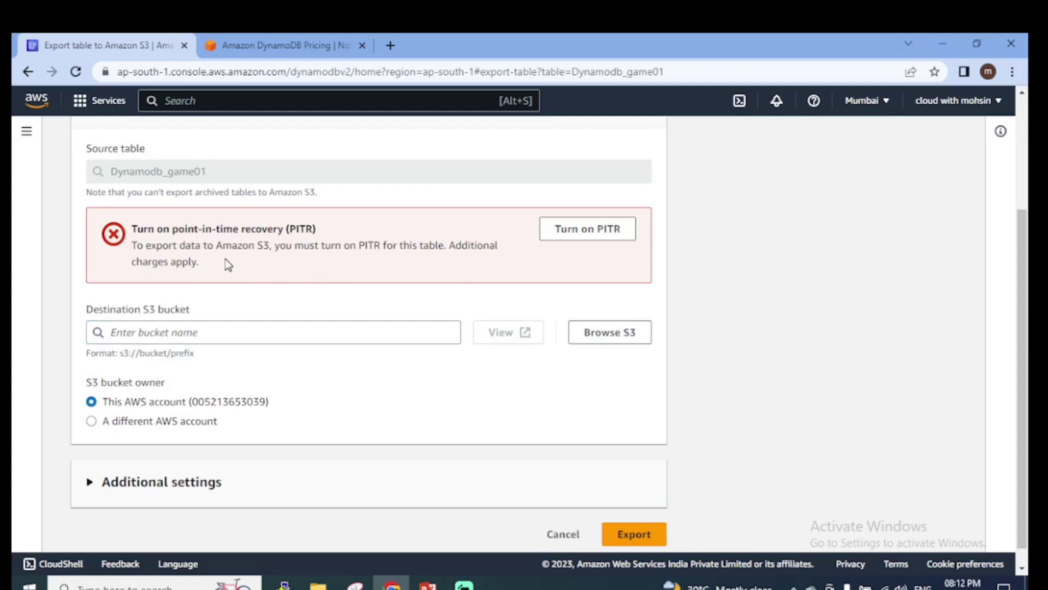
pyautogui.scroll(2, 257, 259)
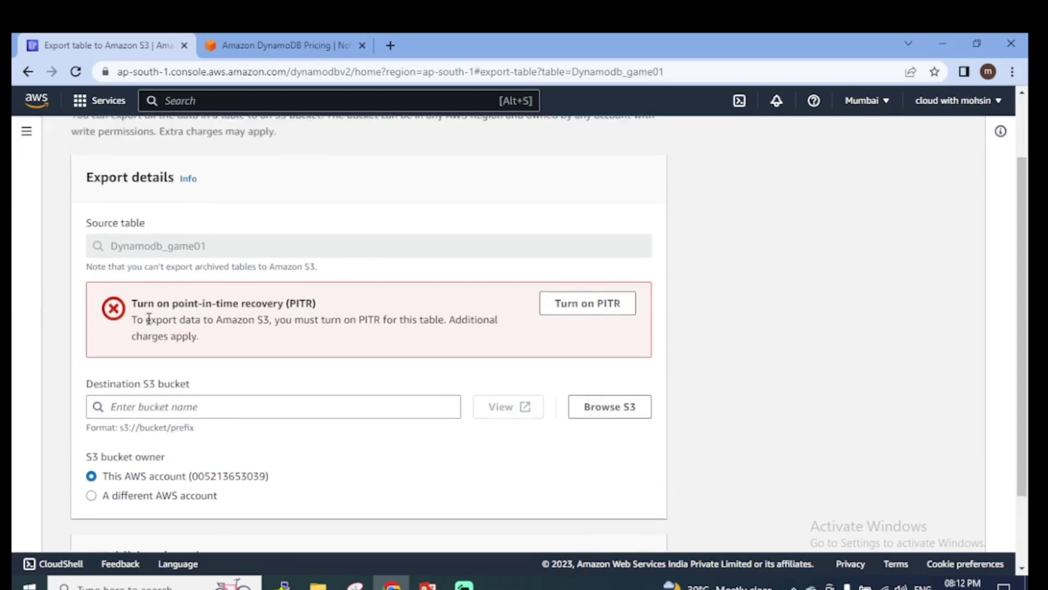
pyautogui.scroll(-2, 275, 316)
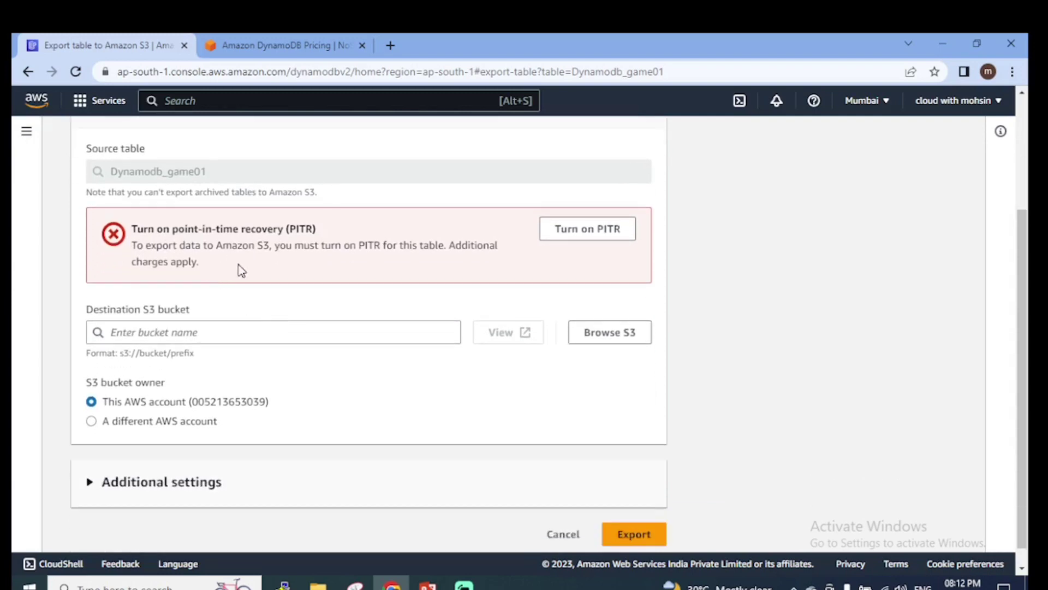
pyautogui.scroll(-1, 246, 282)
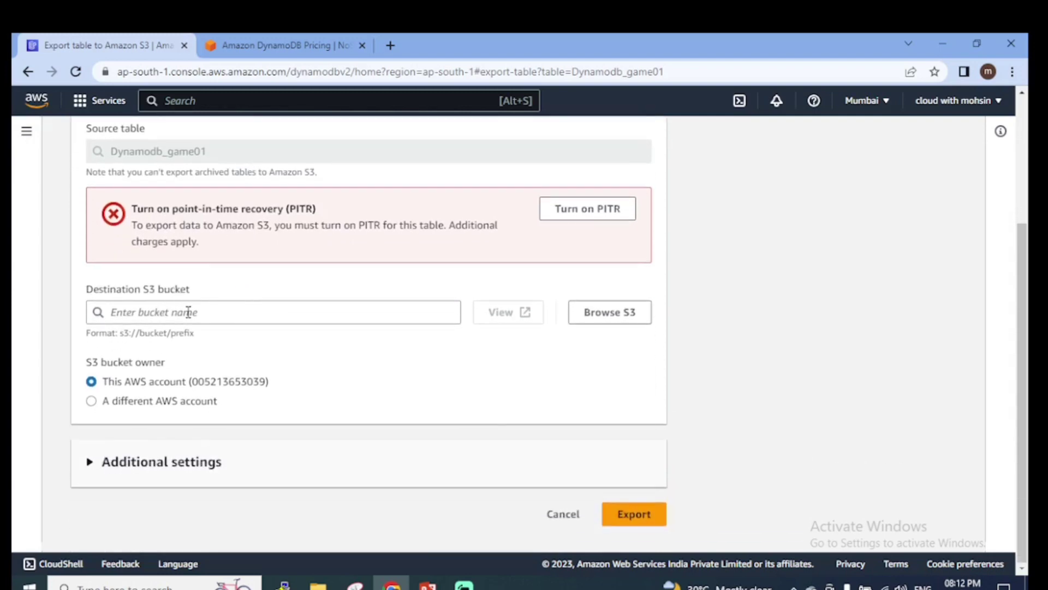
# - Examine the destination S3 bucket field and set the S3 bucket owner to a different AWS account
pyautogui.click(188, 312)
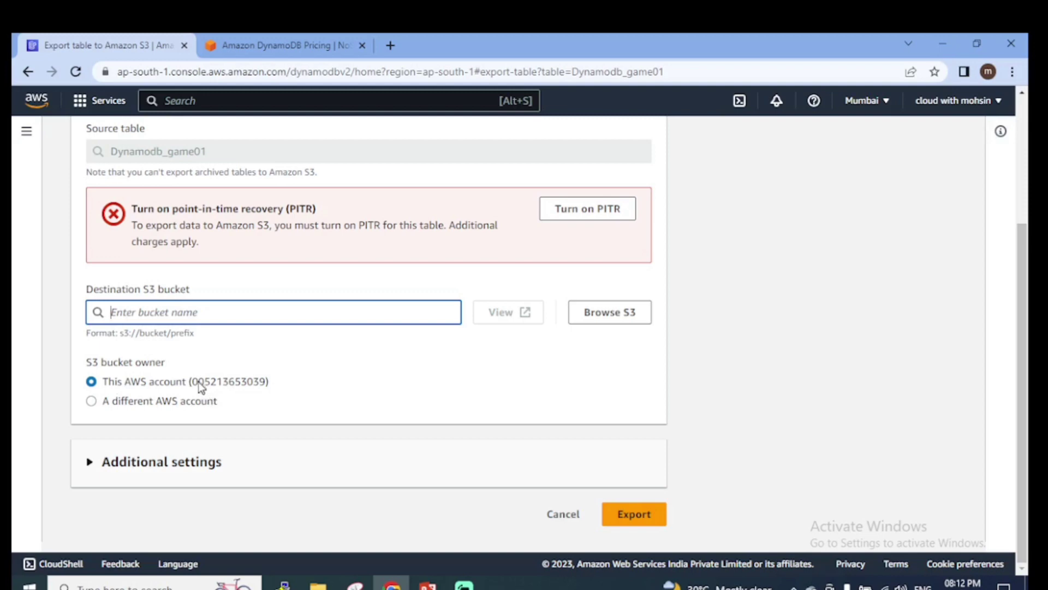
pyautogui.moveTo(192, 381); pyautogui.dragTo(253, 381)
pyautogui.click(125, 401)
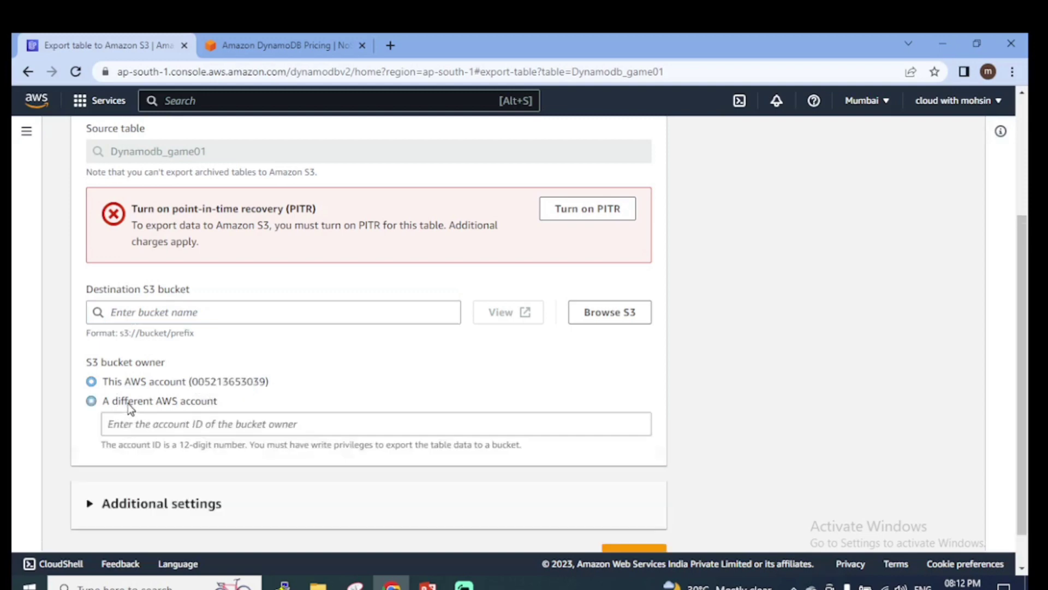
pyautogui.scroll(-1, 230, 409)
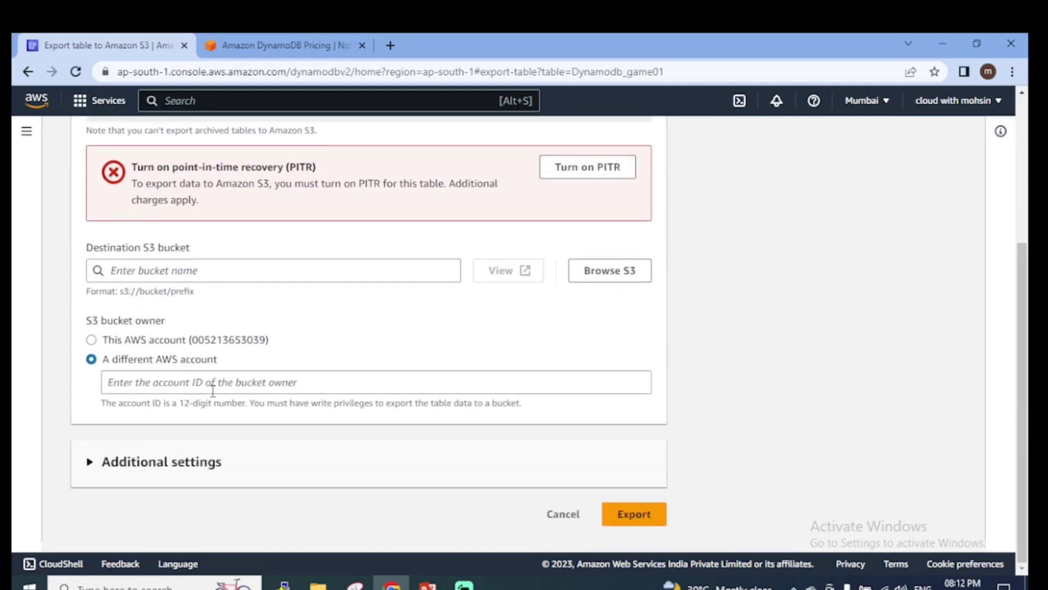
# - Compare the two S3 bucket owner options and leave the owner set to a different AWS account
pyautogui.click(171, 381)
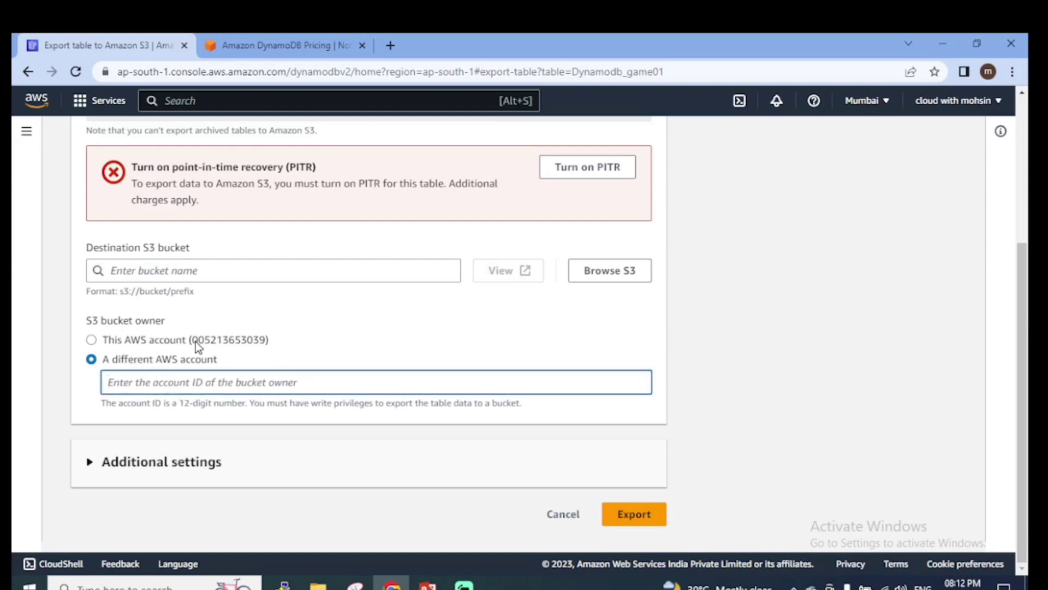
pyautogui.moveTo(192, 341); pyautogui.dragTo(260, 354)
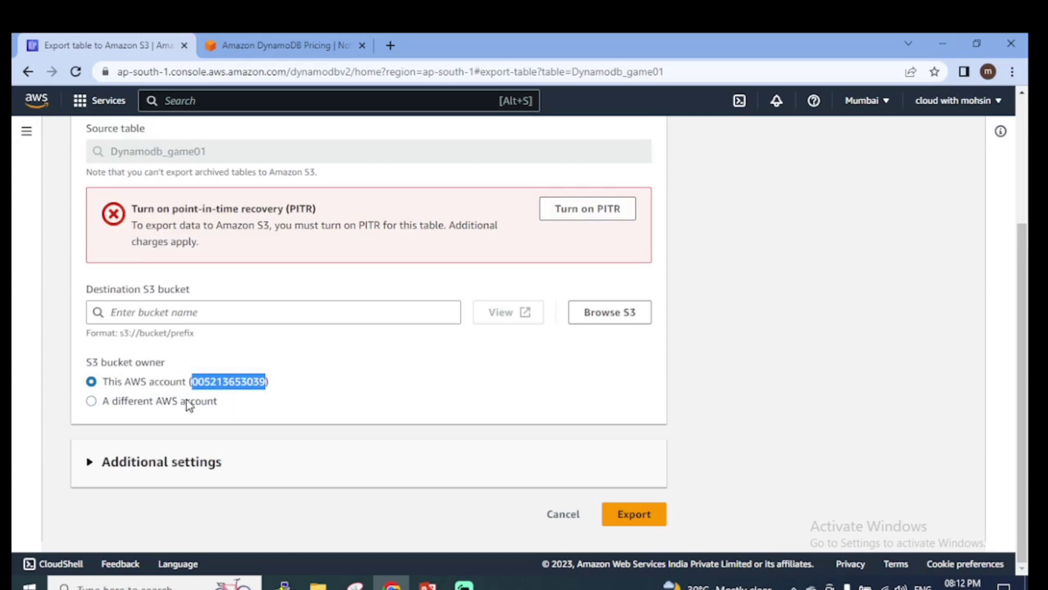
pyautogui.click(187, 404)
pyautogui.scroll(-1, 178, 461)
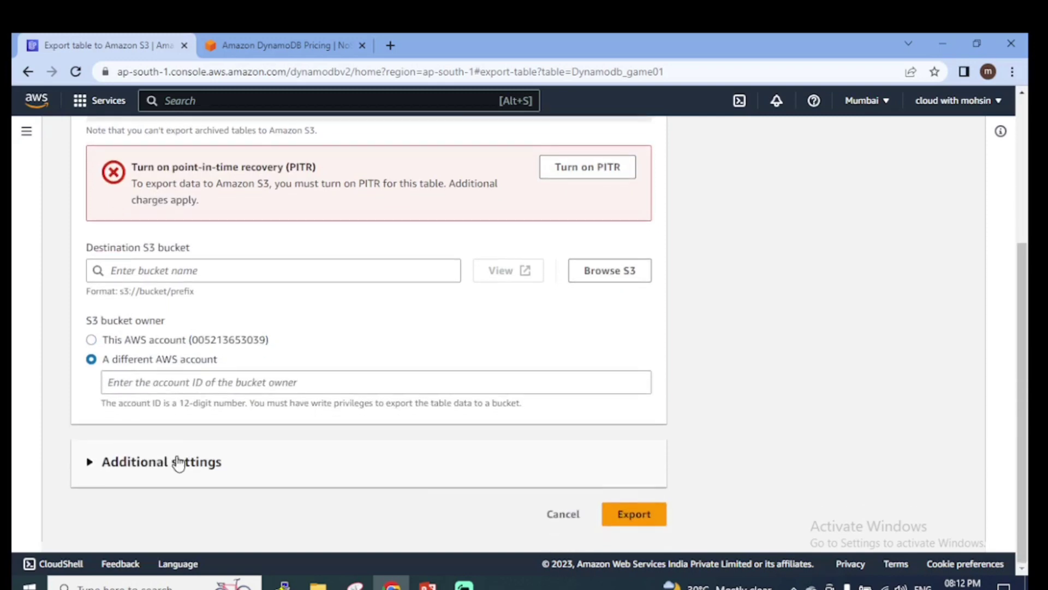
# - Review the additional export settings for point in time, file format and encryption key type, and cancel the export
pyautogui.click(178, 461)
pyautogui.scroll(-5, 279, 432)
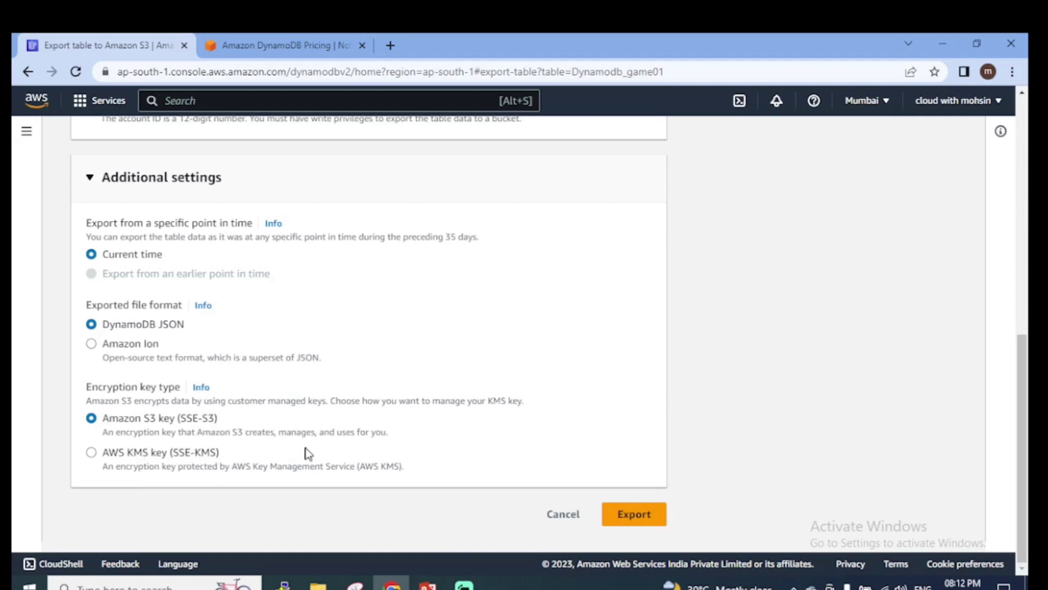
pyautogui.scroll(5, 374, 438)
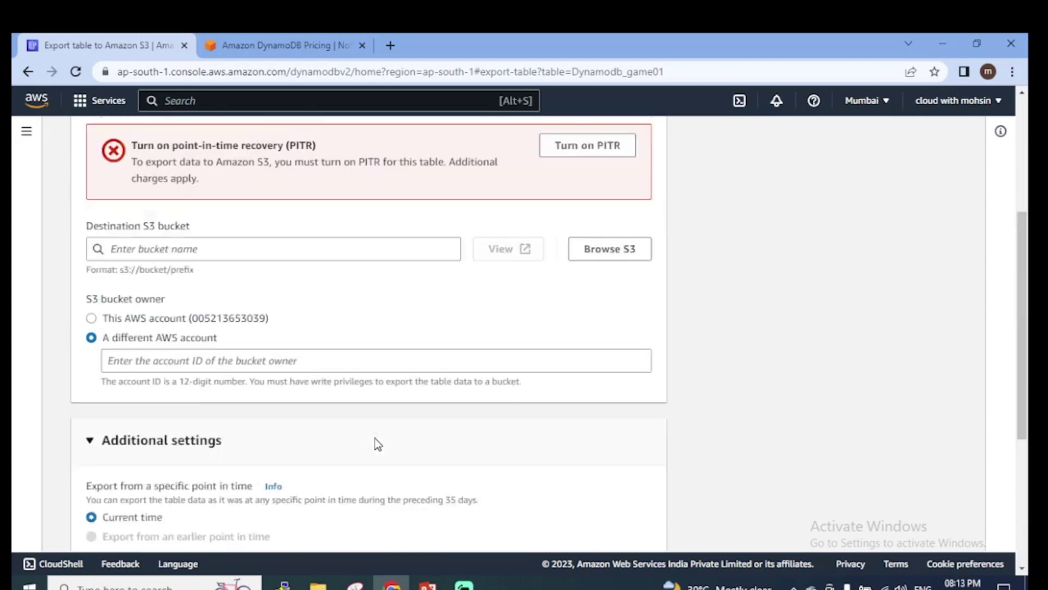
pyautogui.scroll(-1, 124, 456)
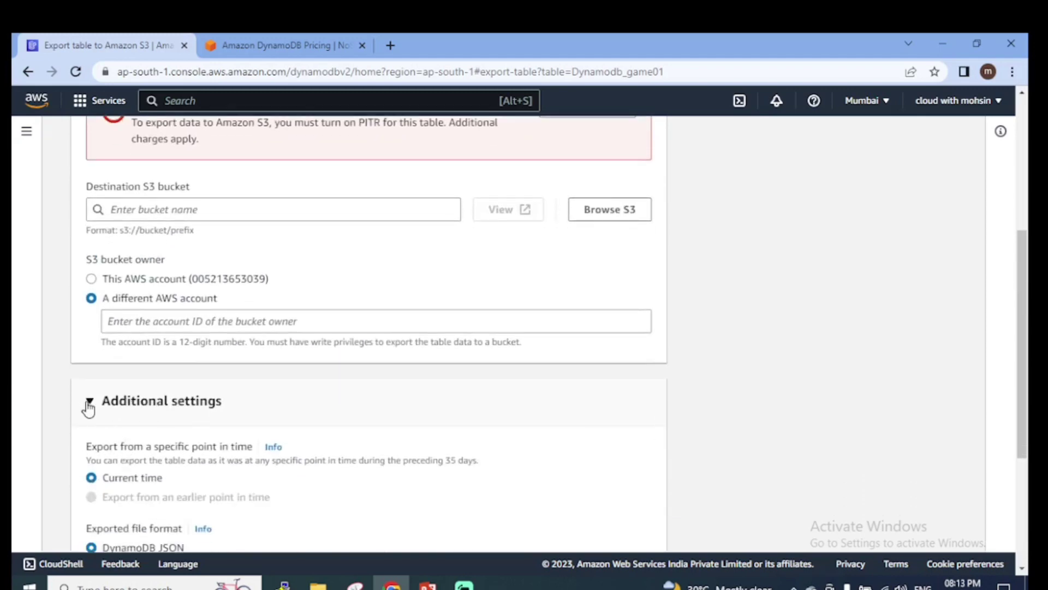
pyautogui.click(90, 402)
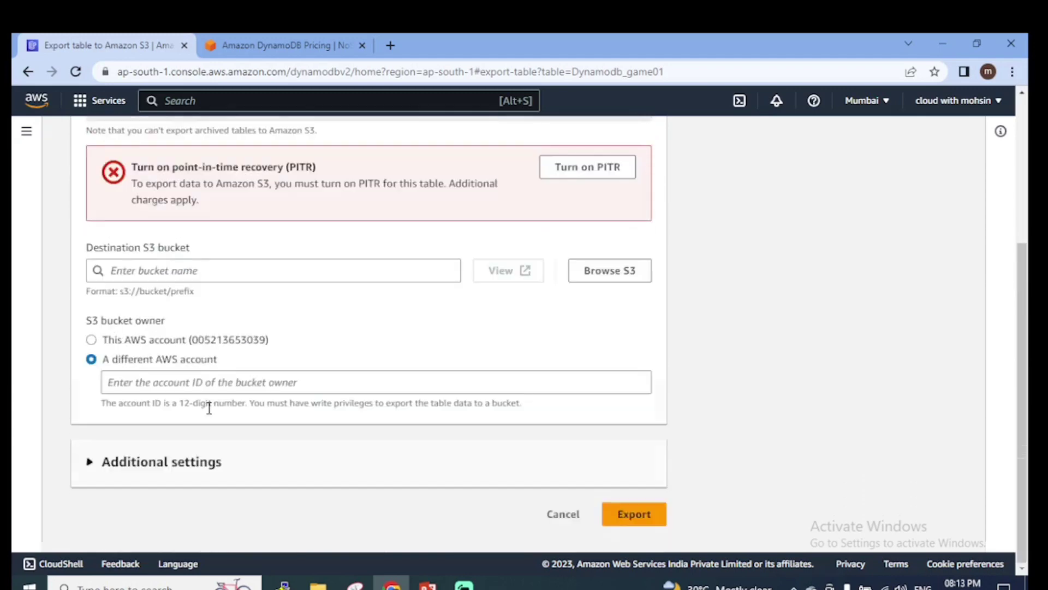
pyautogui.click(563, 514)
# - Read the Amazon Kinesis data stream details on how item-level changes are captured, replicated and consumed
pyautogui.scroll(-4, 666, 393)
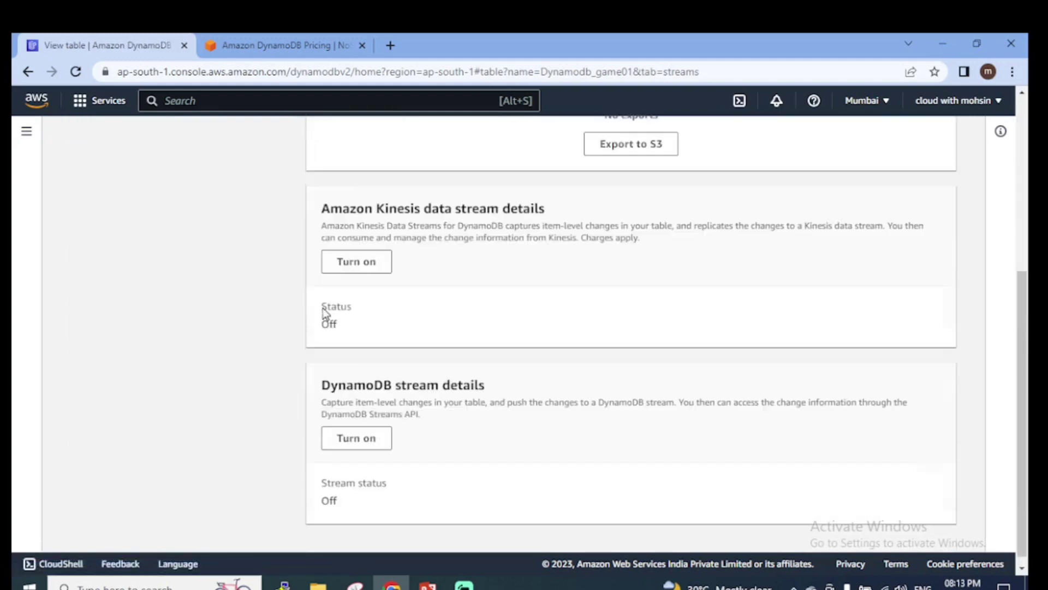
pyautogui.scroll(3, 373, 233)
pyautogui.scroll(-1, 399, 261)
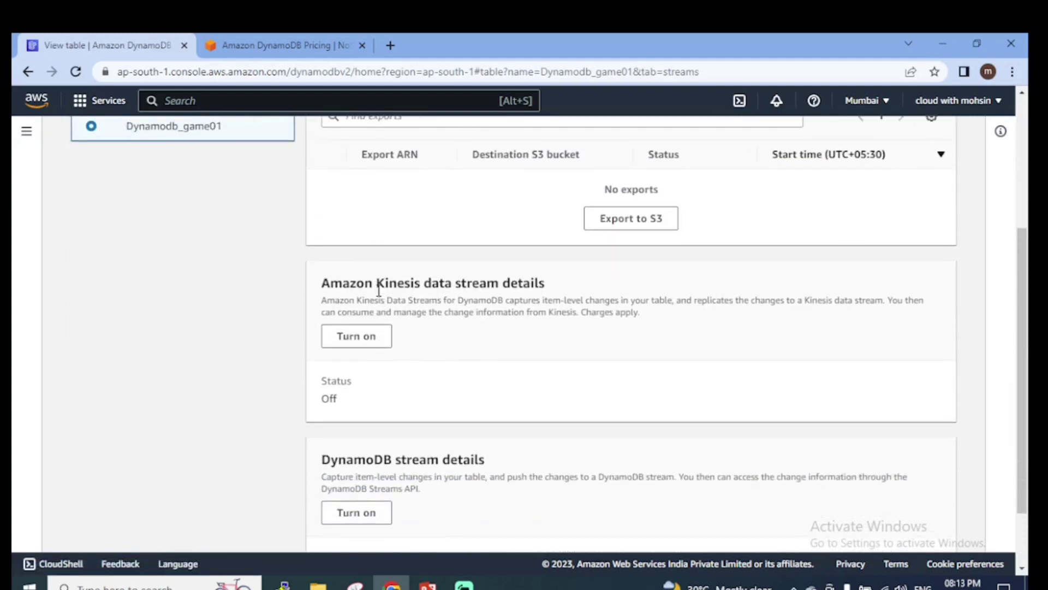
pyautogui.scroll(-2, 546, 306)
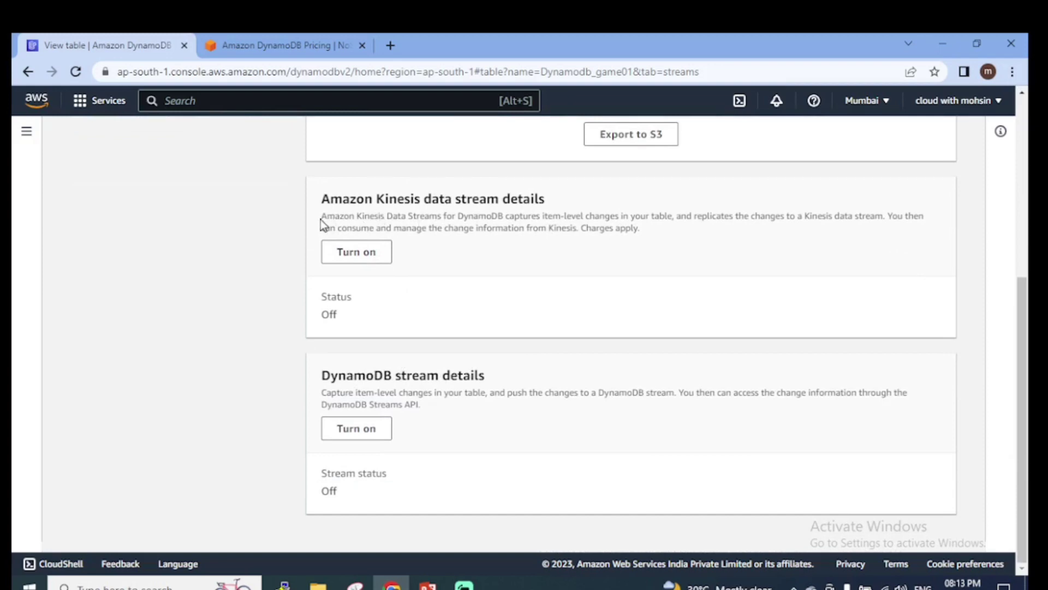
pyautogui.moveTo(321, 217); pyautogui.dragTo(438, 216)
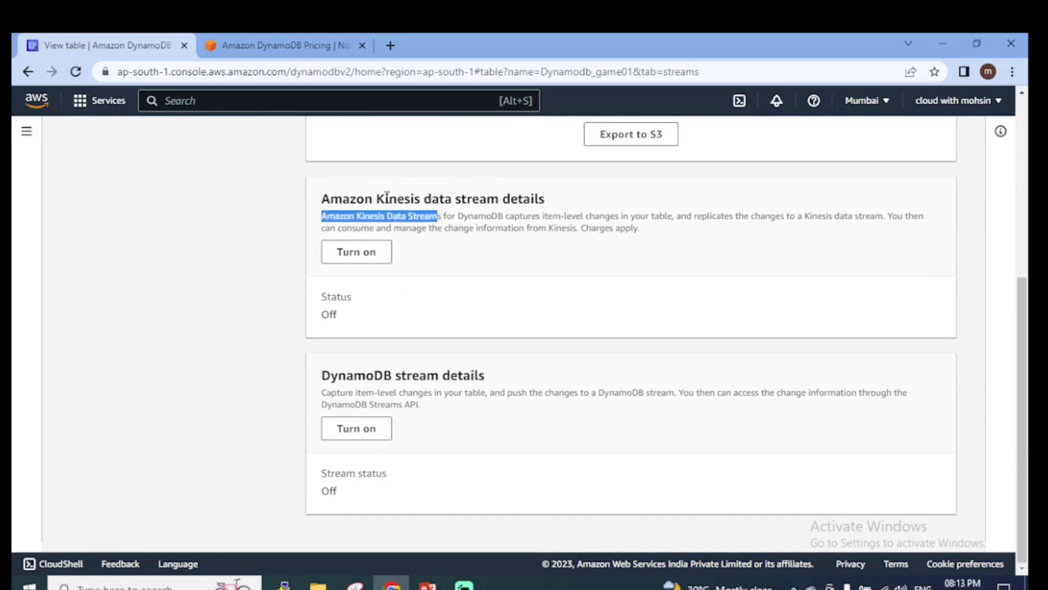
pyautogui.moveTo(376, 201); pyautogui.dragTo(471, 200)
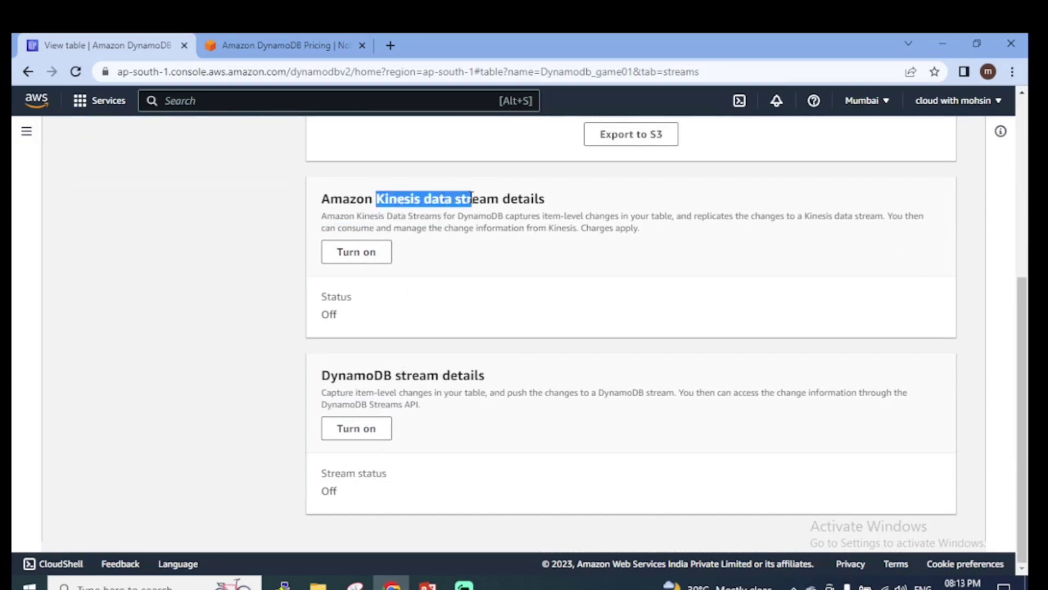
pyautogui.click(519, 294)
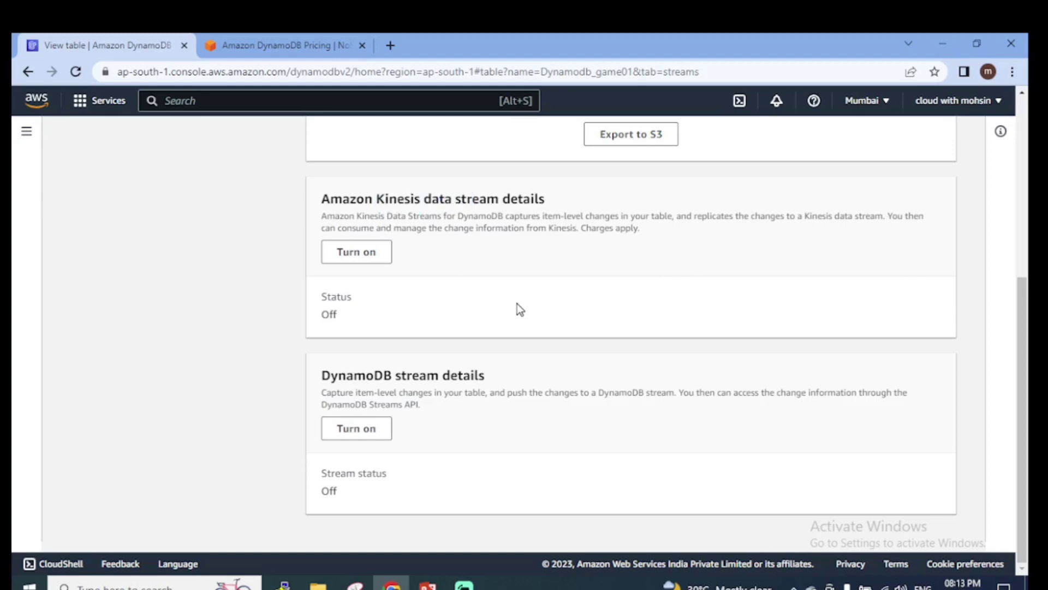
pyautogui.scroll(1, 516, 303)
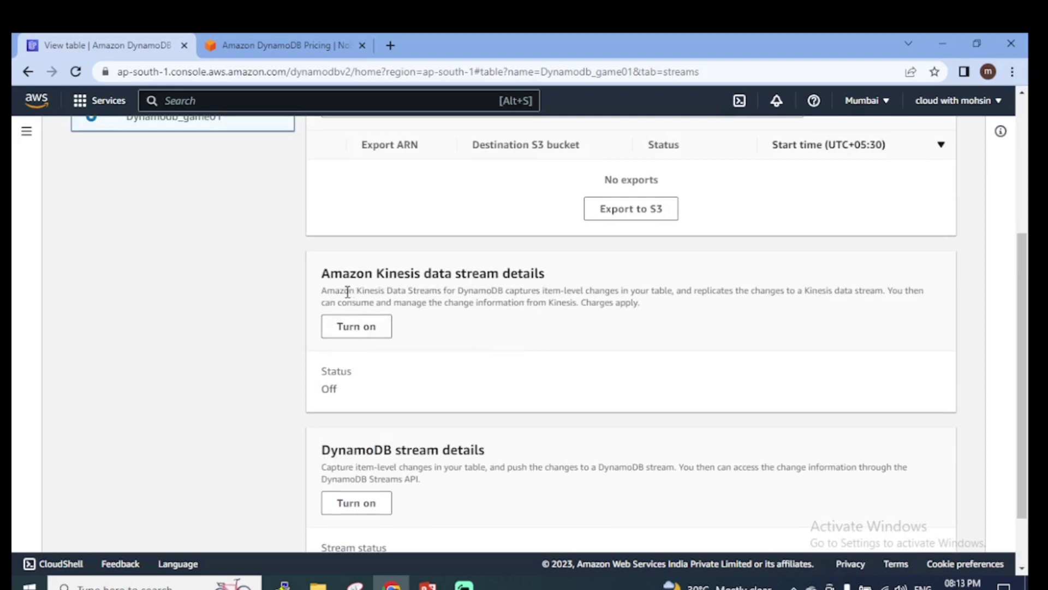
pyautogui.moveTo(347, 304); pyautogui.dragTo(434, 303)
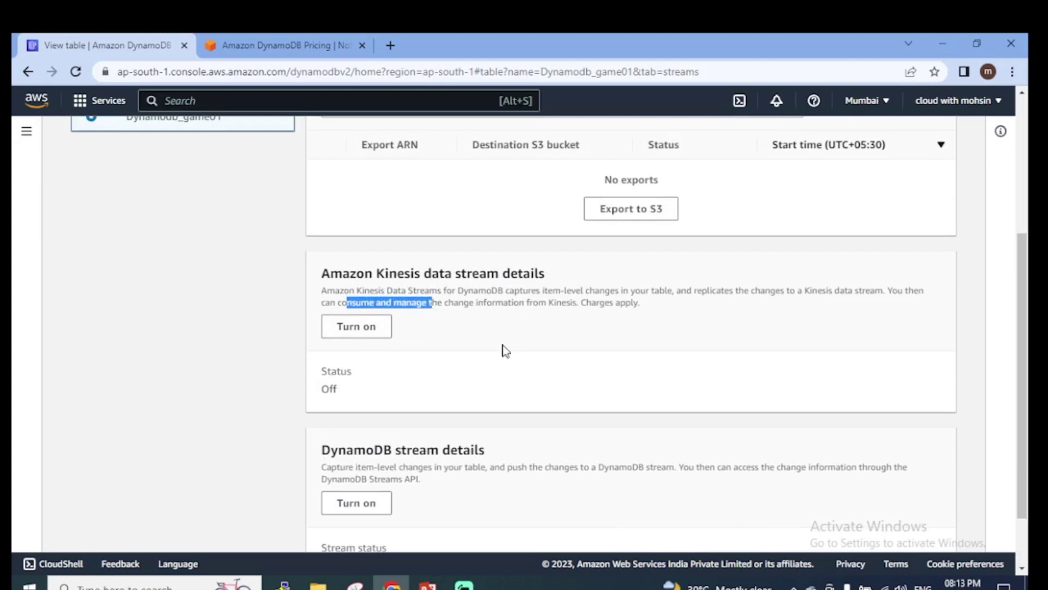
pyautogui.click(589, 366)
# - Read the DynamoDB stream details on accessing changes through the Streams API, and compare them with the Kinesis data stream option
pyautogui.scroll(-1, 497, 362)
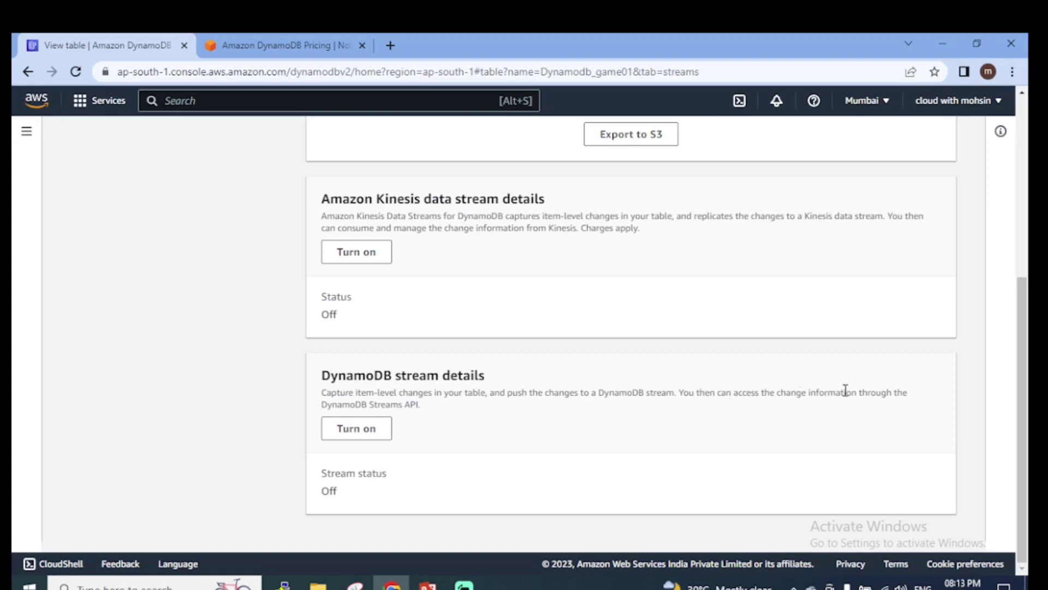
pyautogui.moveTo(797, 395); pyautogui.dragTo(777, 417)
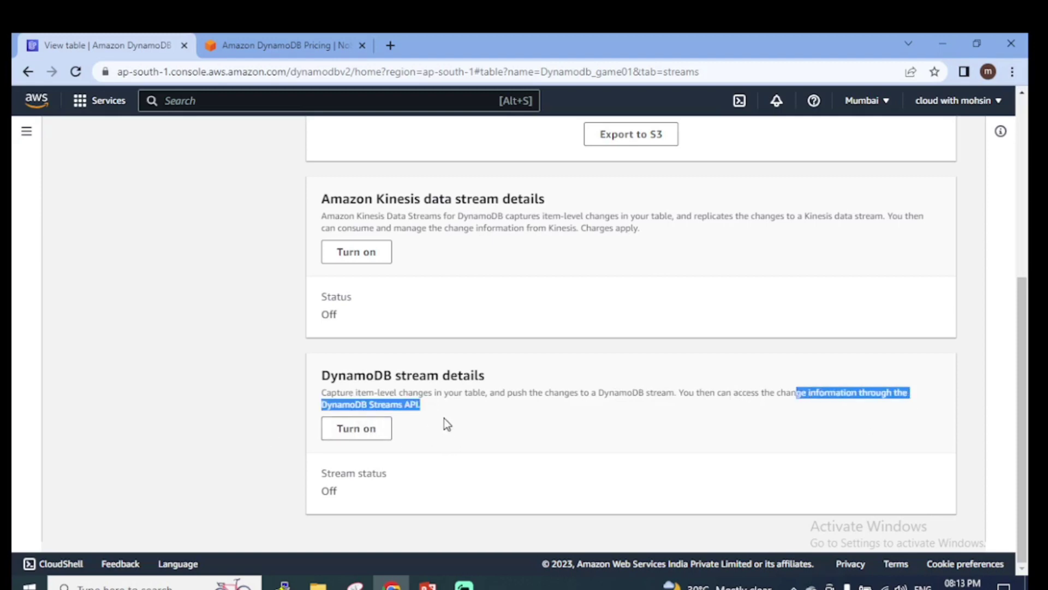
pyautogui.scroll(5, 427, 394)
pyautogui.scroll(-1, 427, 394)
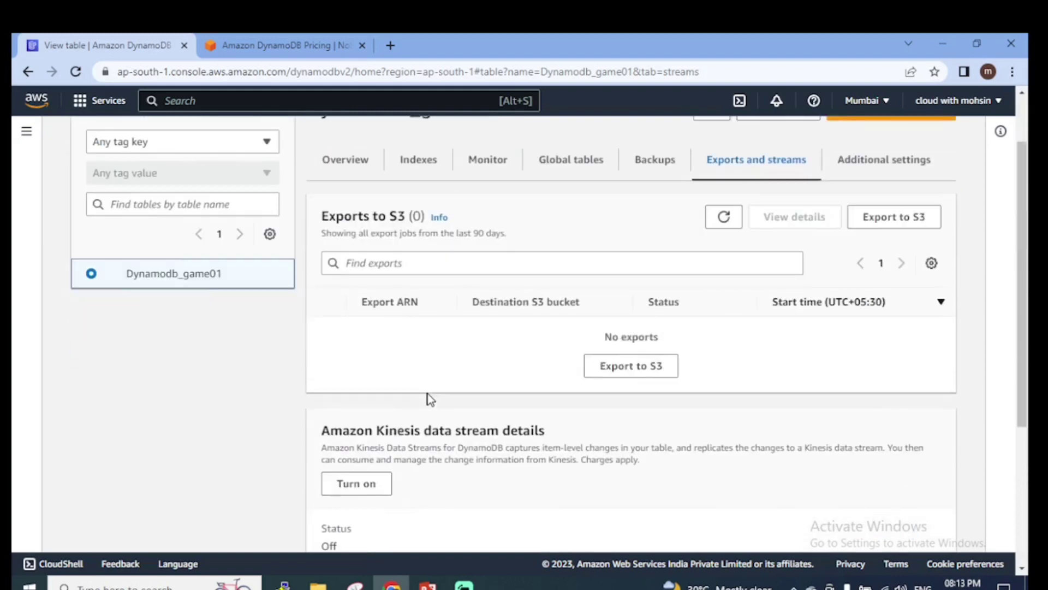
pyautogui.scroll(2, 426, 394)
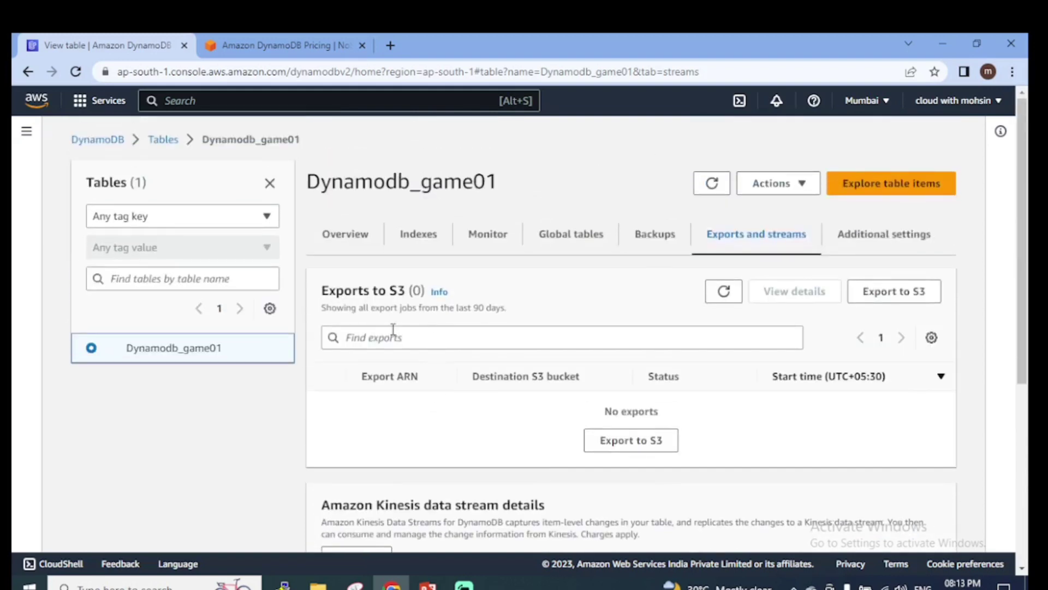
pyautogui.scroll(-4, 382, 305)
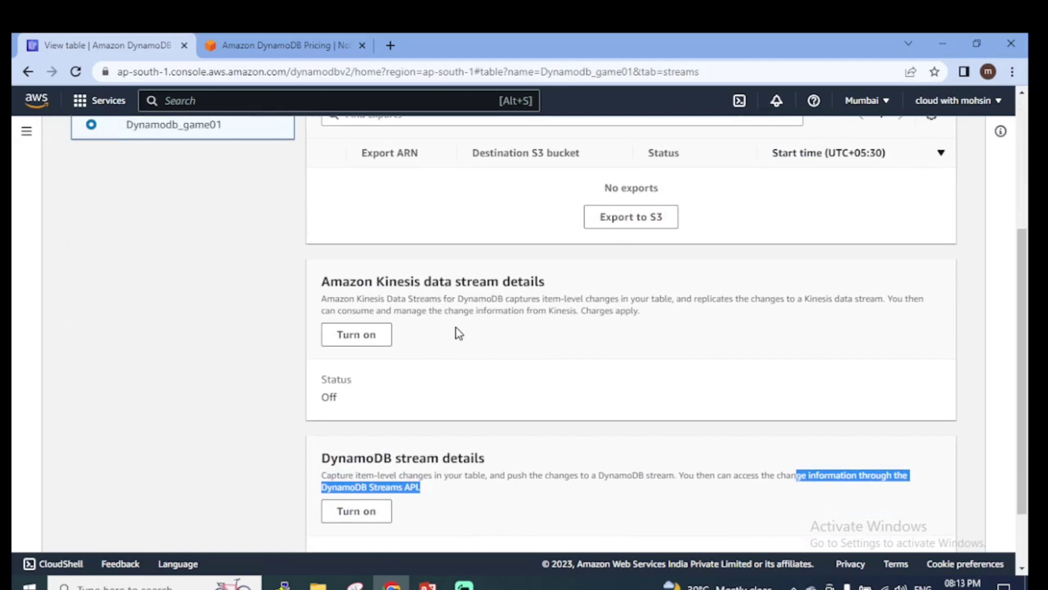
pyautogui.doubleClick(386, 281)
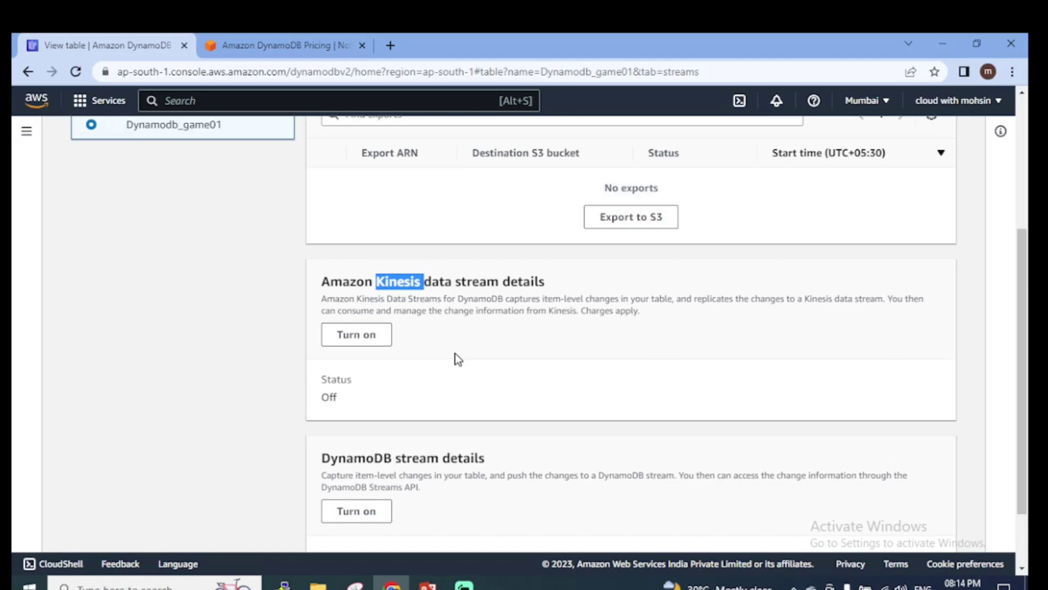
pyautogui.scroll(-2, 971, 475)
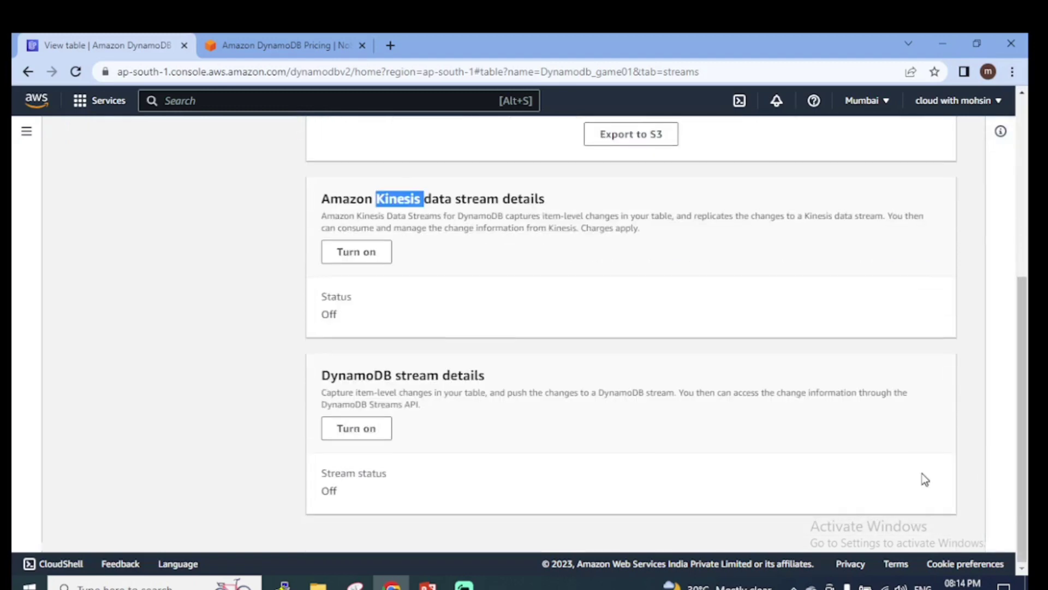
pyautogui.click(588, 296)
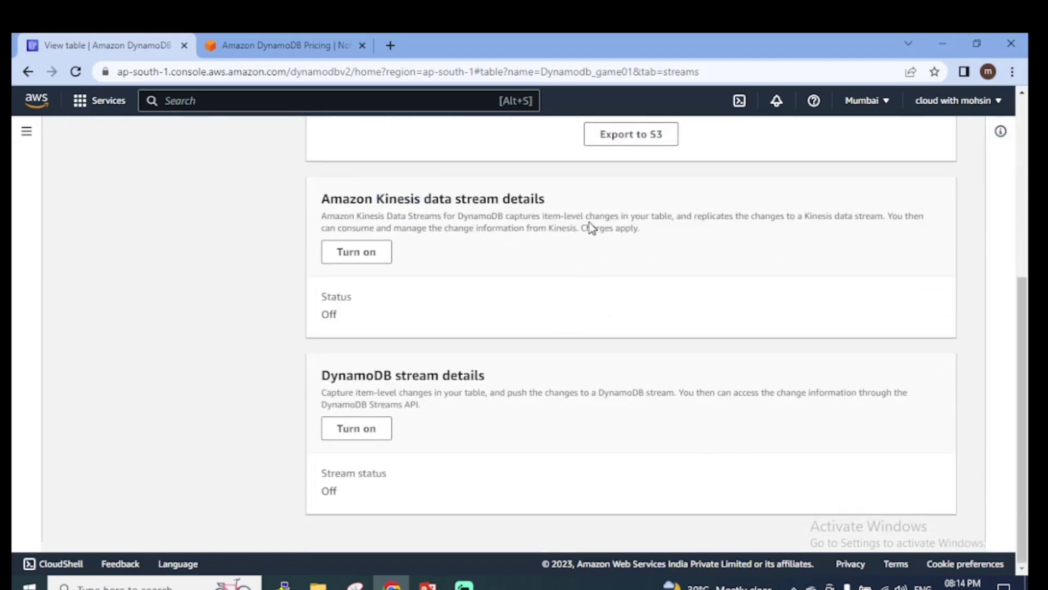
# - Show the table's additional settings and review its capacity mode and read/write auto scaling values
pyautogui.scroll(1, 686, 251)
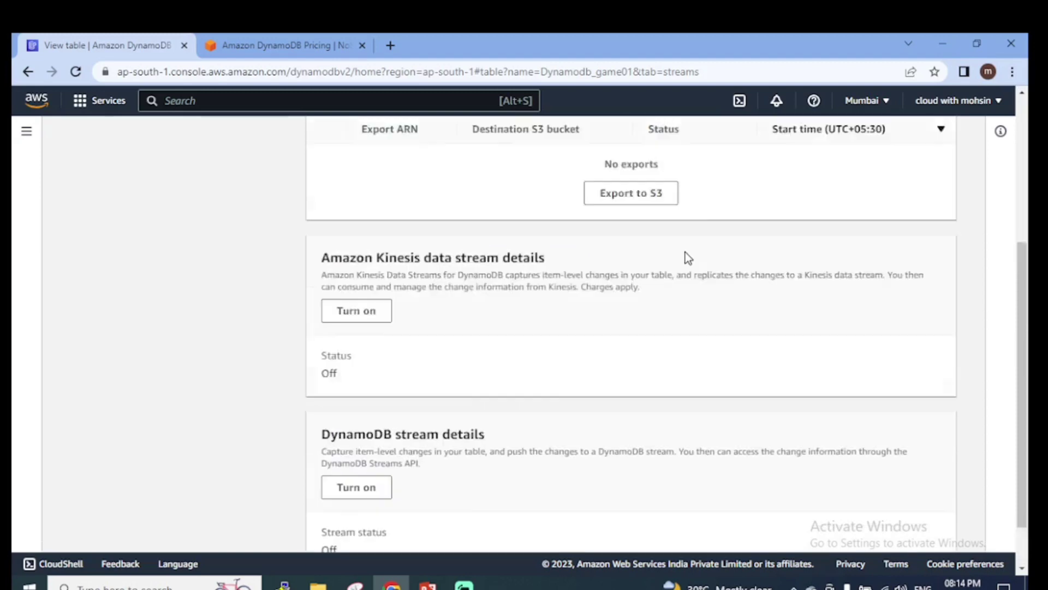
pyautogui.scroll(3, 685, 252)
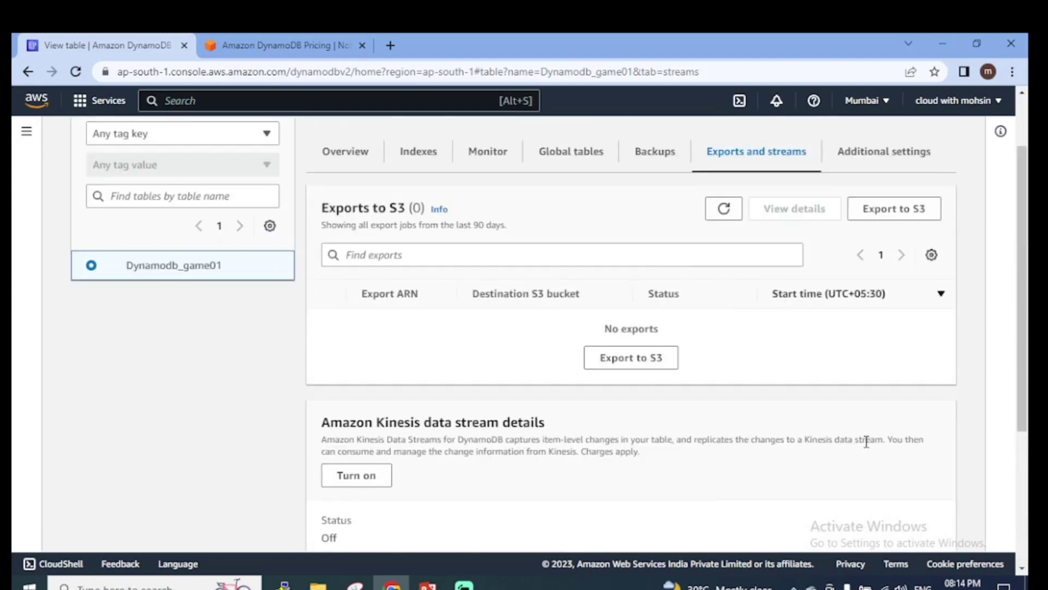
pyautogui.scroll(2, 871, 442)
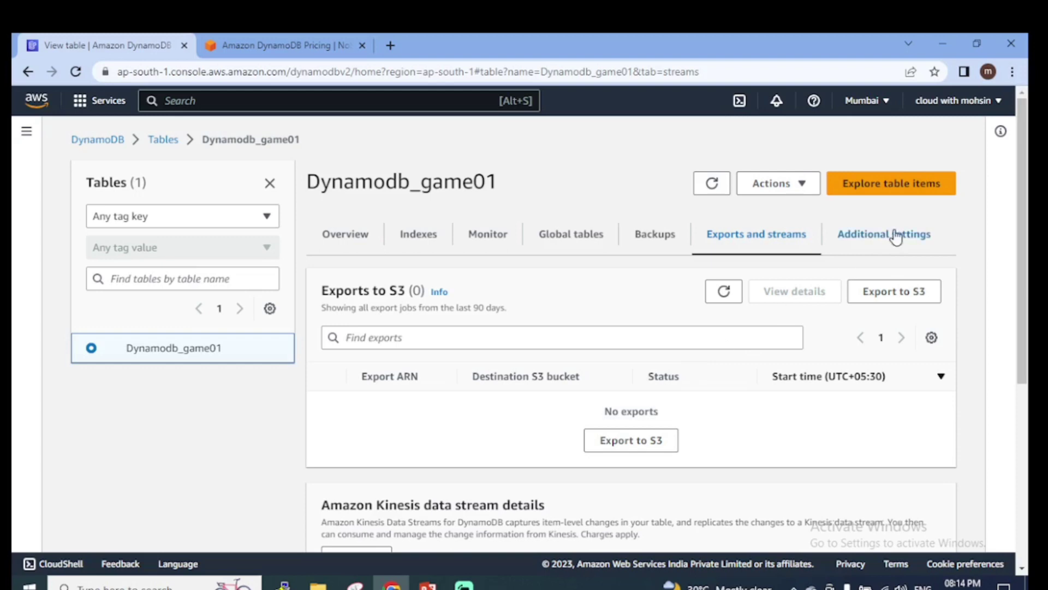
pyautogui.click(889, 247)
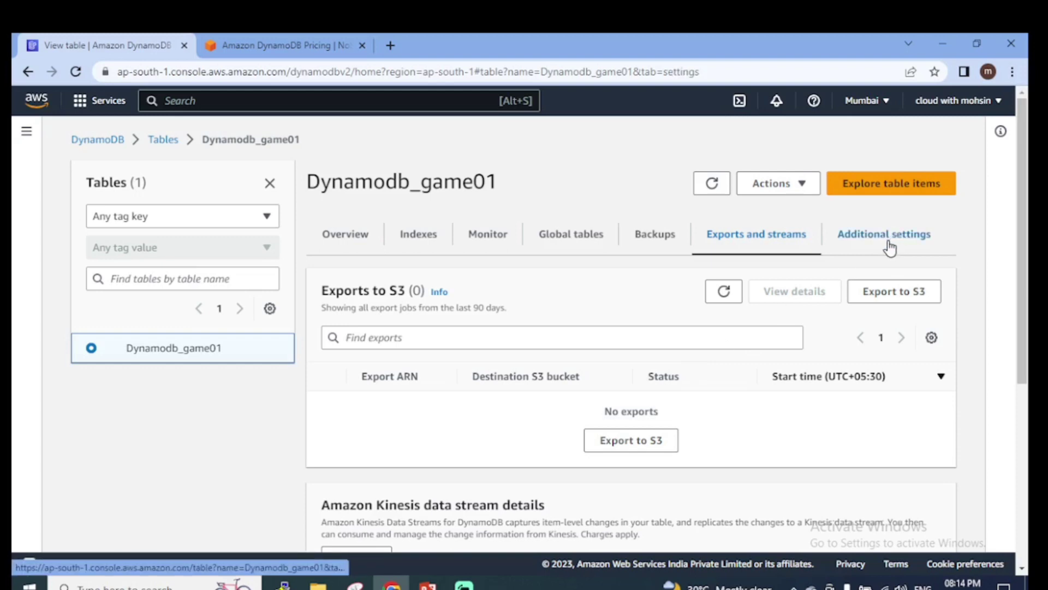
pyautogui.scroll(-3, 814, 320)
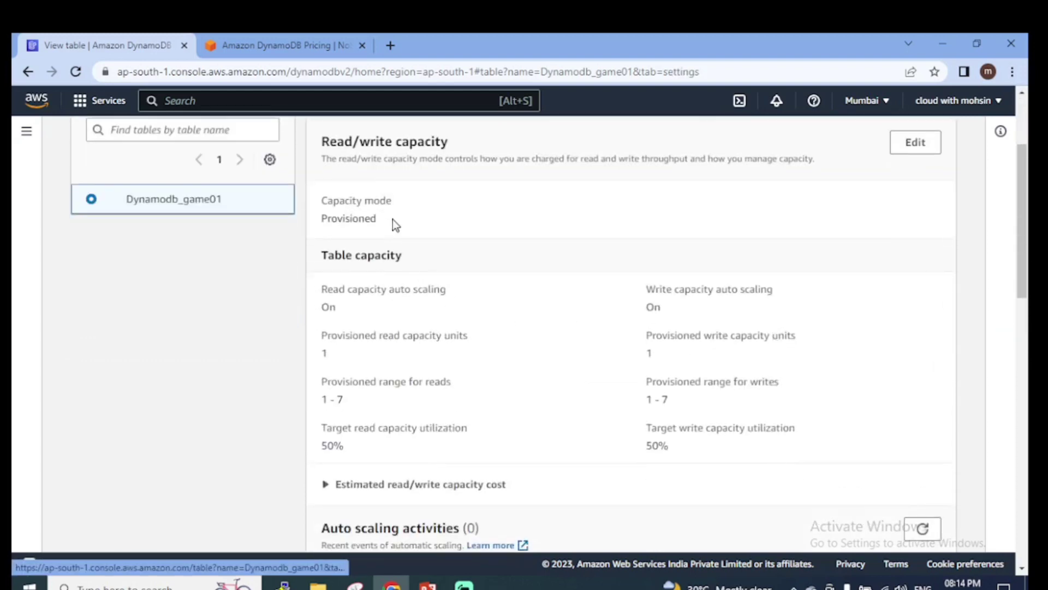
pyautogui.scroll(-1, 389, 249)
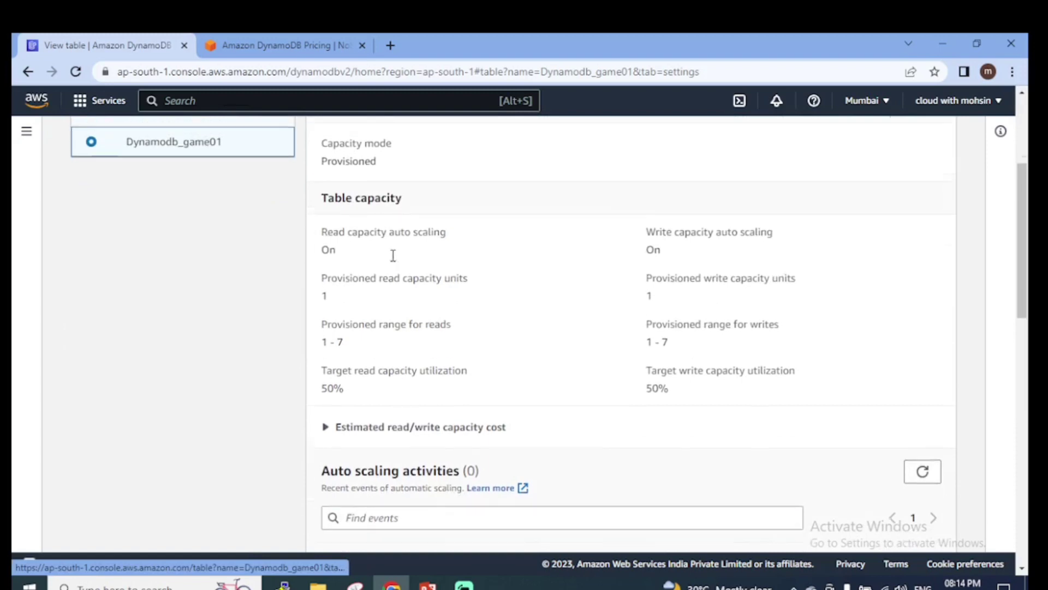
pyautogui.scroll(1, 394, 254)
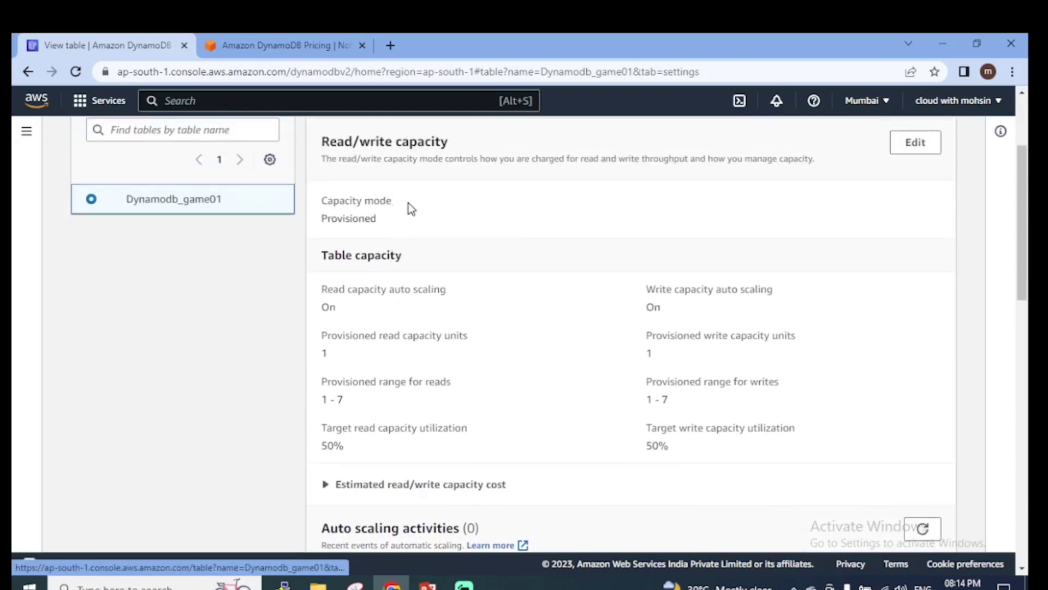
# - Open the read/write capacity settings for editing, review the capacity mode, auto scaling and estimated cost, and cancel without changes
pyautogui.click(912, 143)
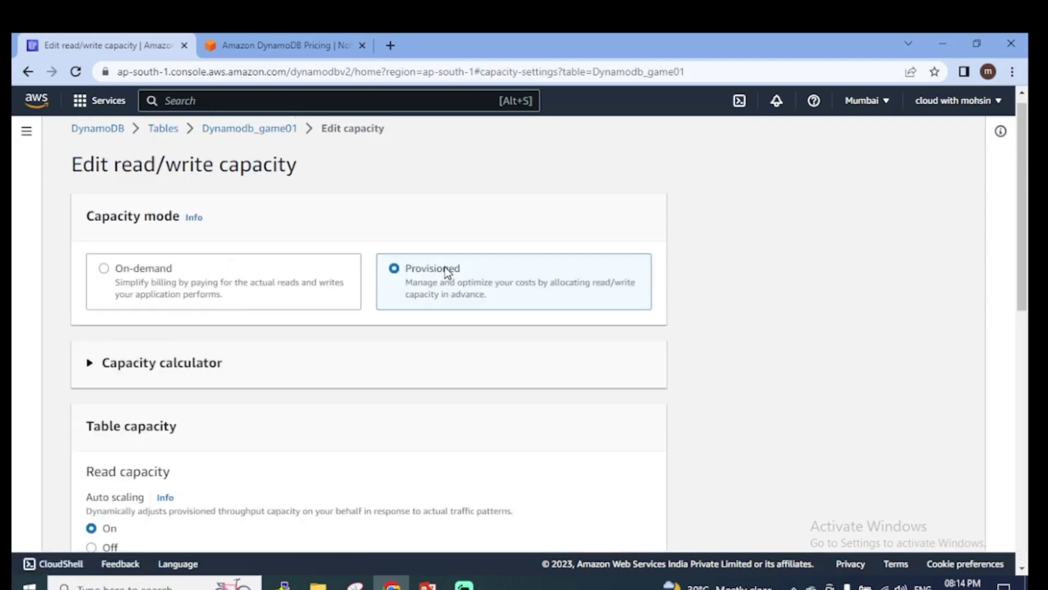
pyautogui.scroll(-2, 246, 306)
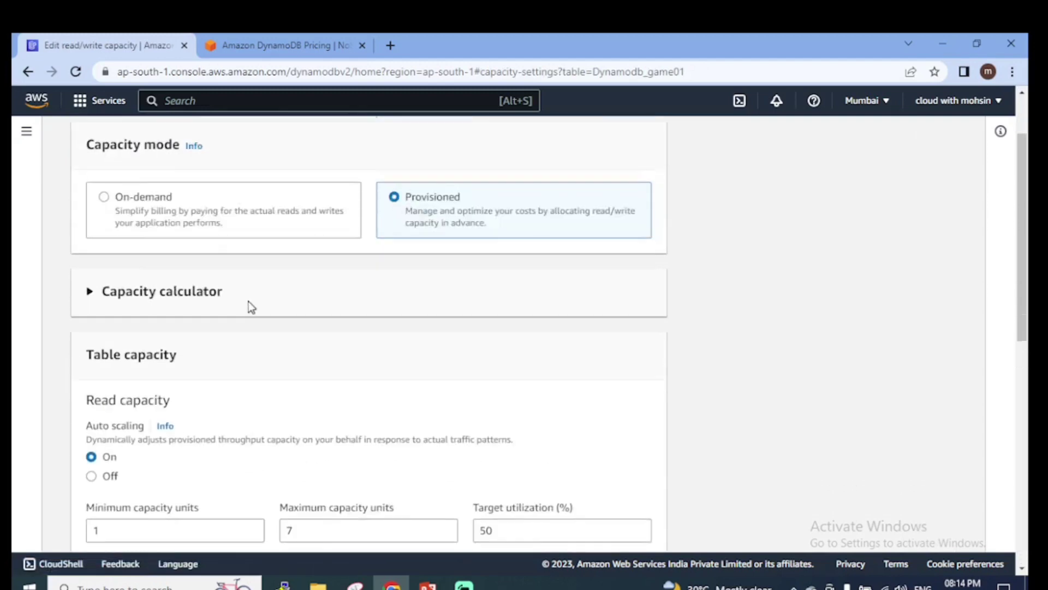
pyautogui.scroll(3, 250, 304)
pyautogui.scroll(-10, 311, 314)
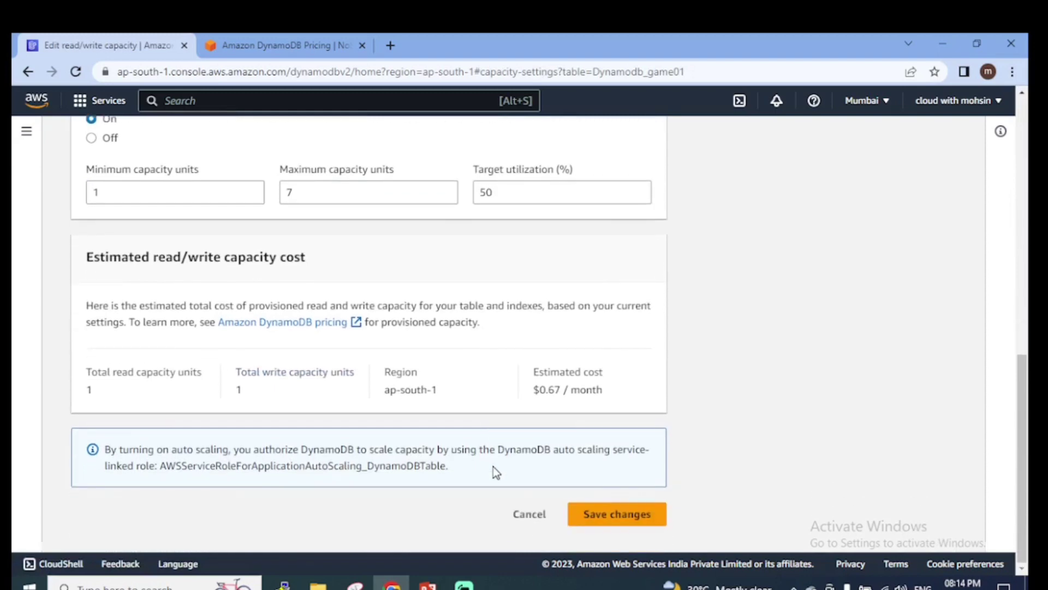
pyautogui.click(528, 504)
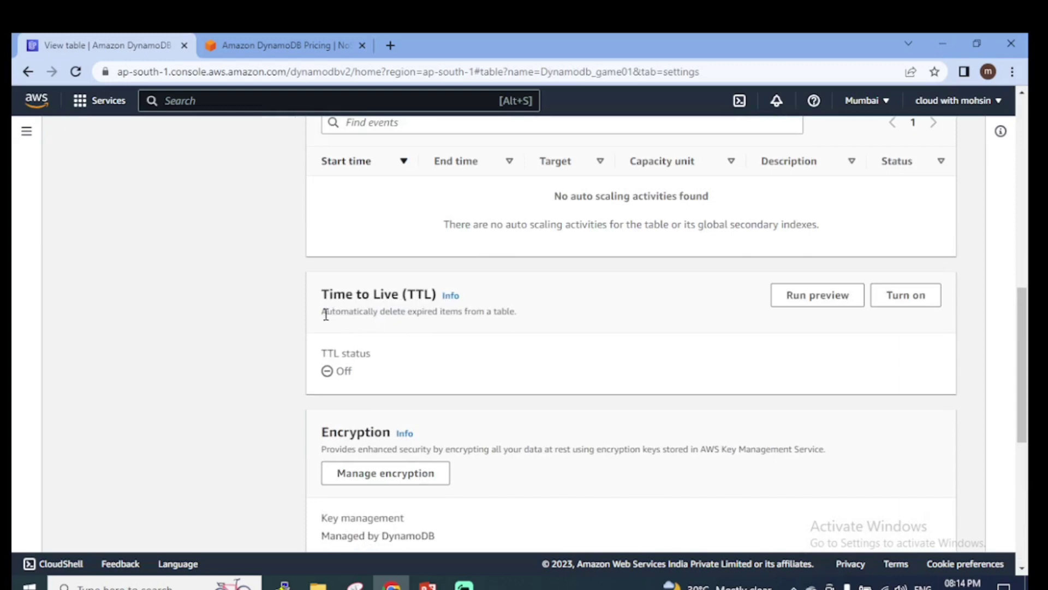
# - Review the table's Time to Live, encryption, deletion protection and tag settings
pyautogui.moveTo(320, 313); pyautogui.dragTo(512, 309)
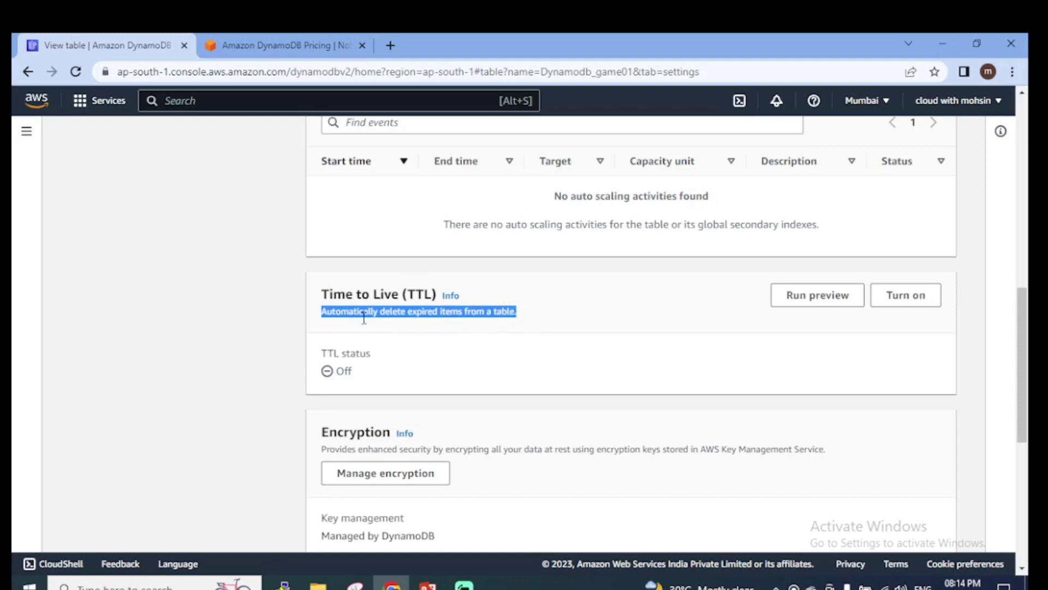
pyautogui.click(452, 347)
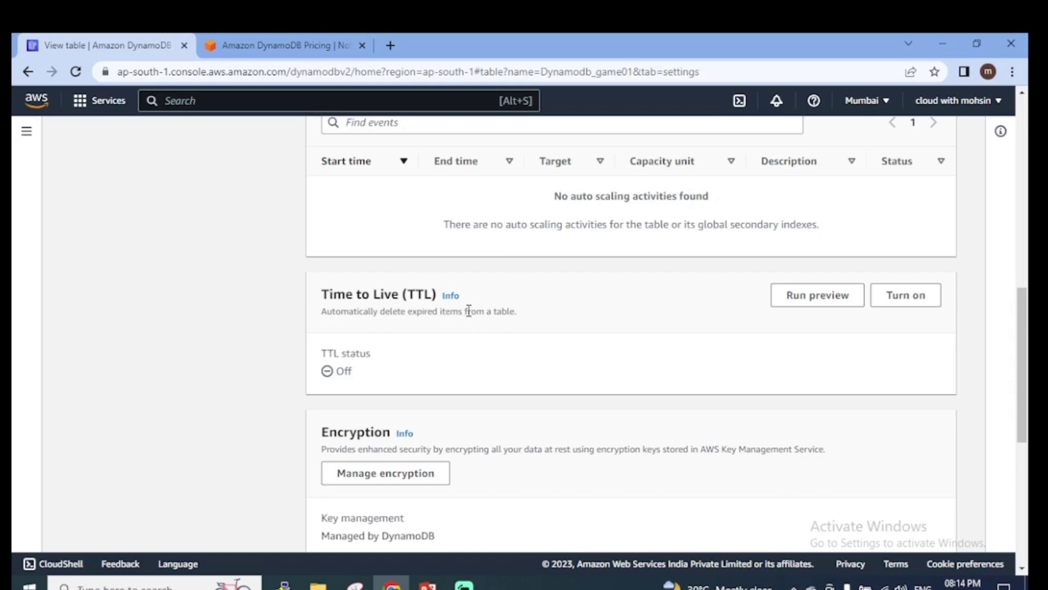
pyautogui.scroll(4, 545, 313)
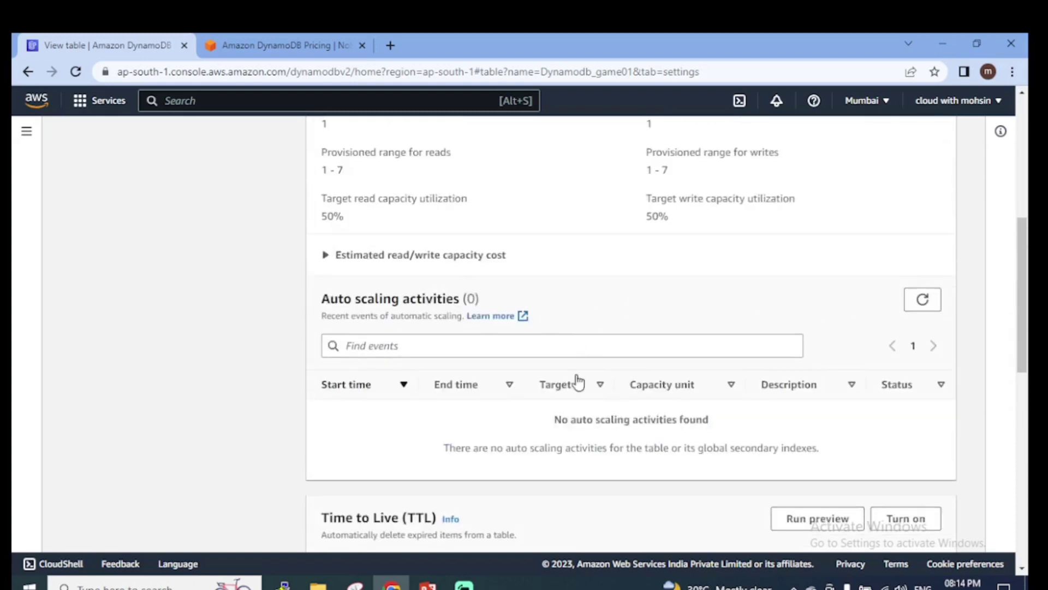
pyautogui.scroll(-3, 575, 379)
pyautogui.scroll(-5, 431, 386)
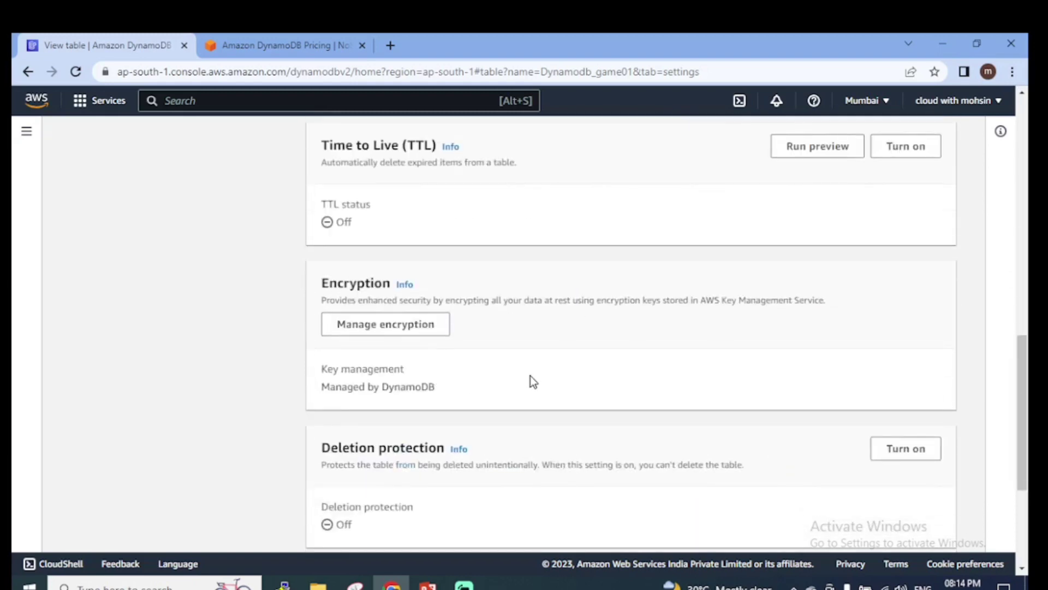
pyautogui.scroll(-3, 519, 384)
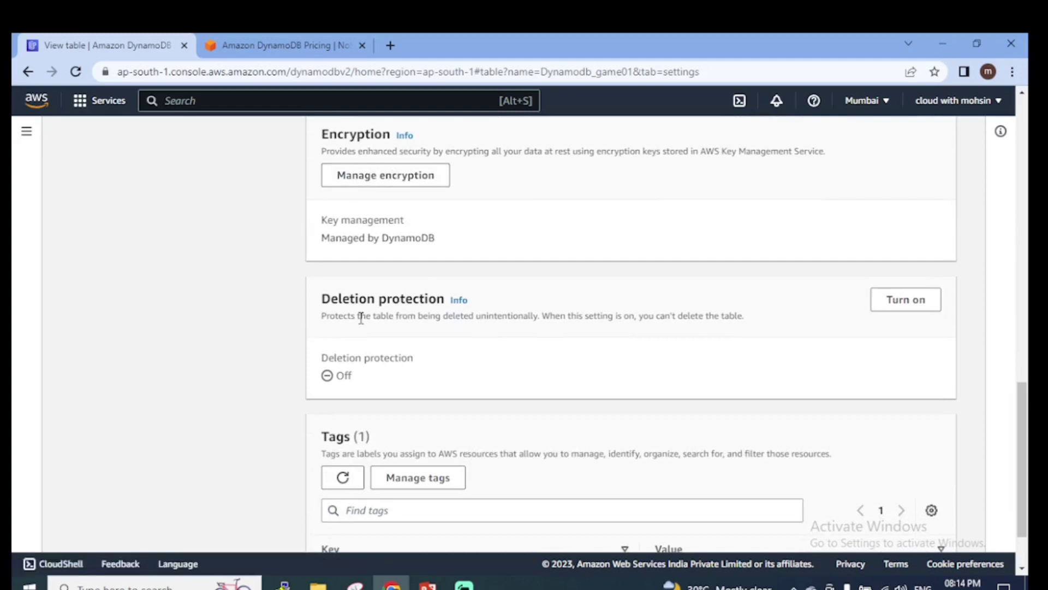
pyautogui.scroll(-2, 436, 342)
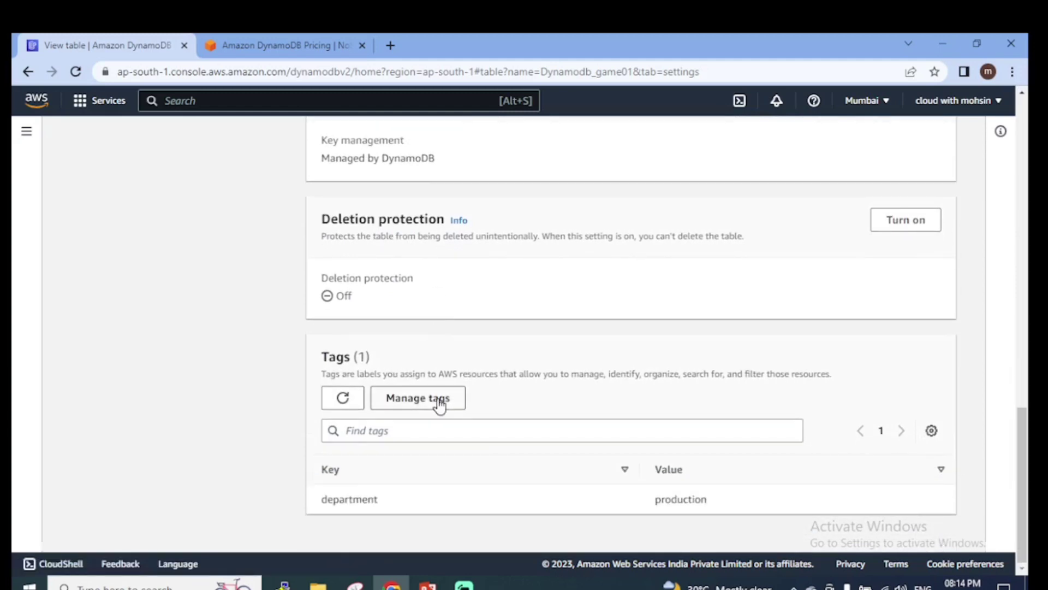
pyautogui.scroll(1, 439, 399)
pyautogui.scroll(10, 444, 392)
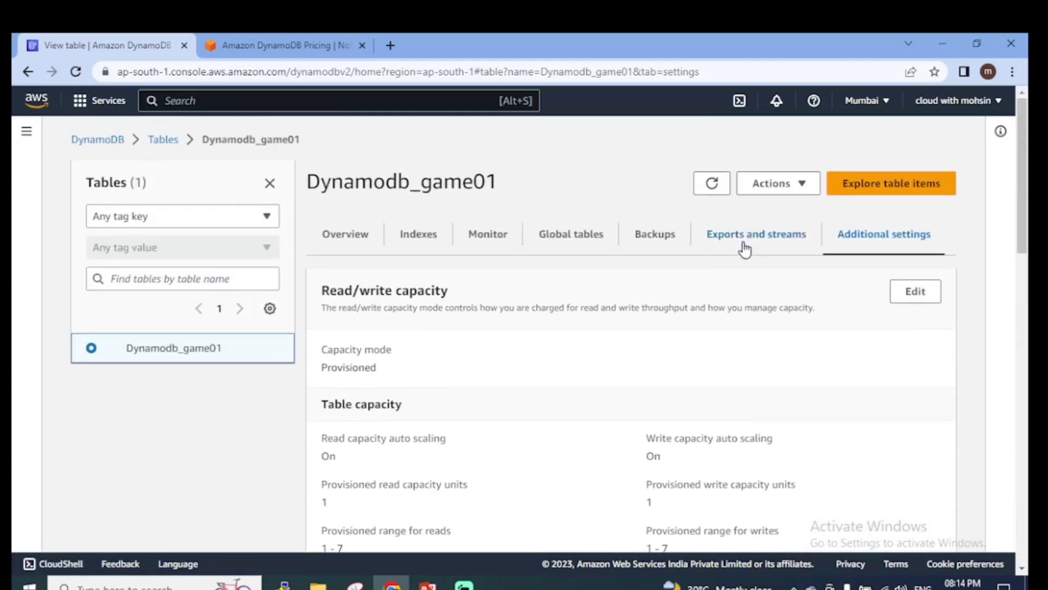
# - Show the table's overview, open its item explorer and examine the scan or query options and returned items
pyautogui.click(330, 238)
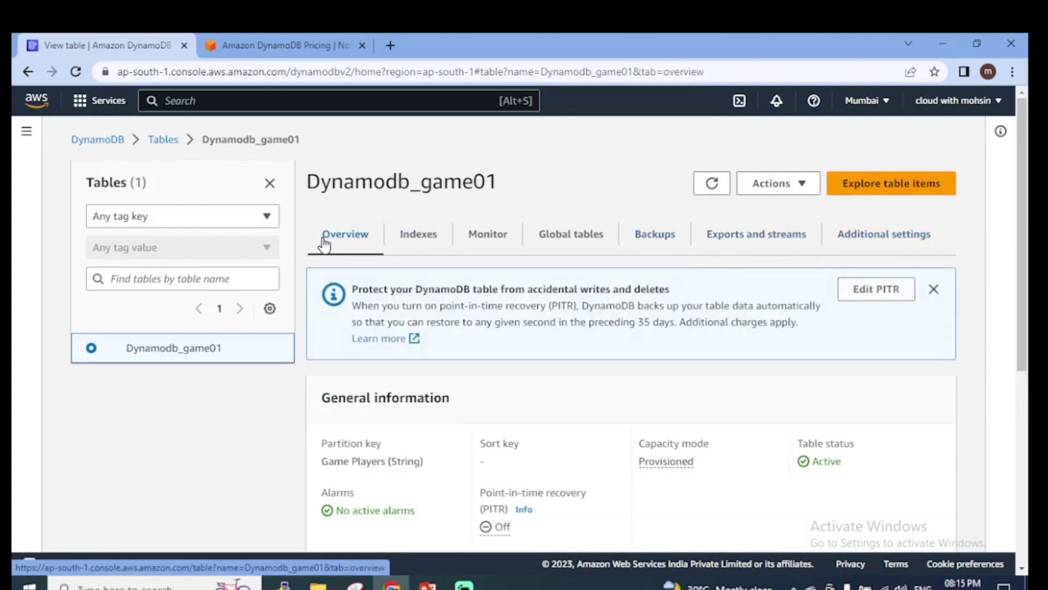
pyautogui.scroll(-1, 628, 333)
pyautogui.scroll(1, 631, 333)
pyautogui.click(890, 189)
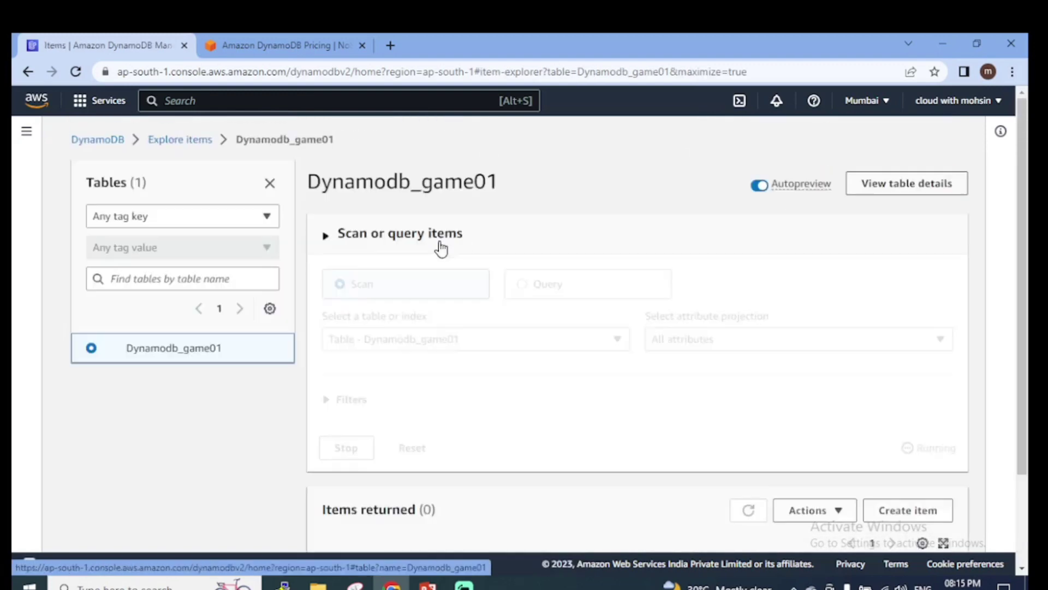
pyautogui.scroll(-3, 451, 404)
pyautogui.scroll(3, 442, 371)
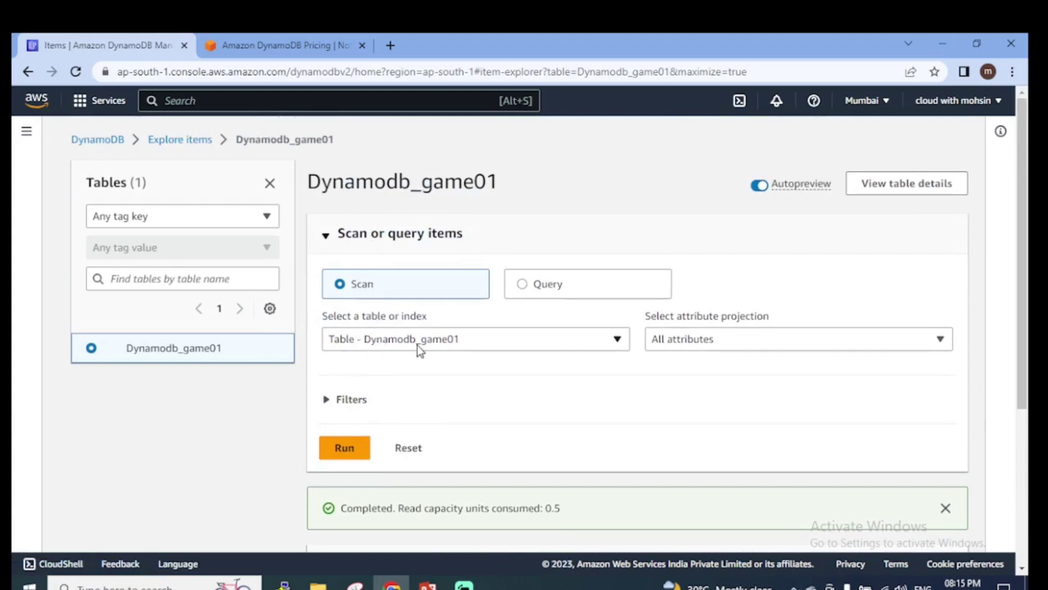
# - Return to the tables list, select Dynamodb_game01 and review the actions available for it without choosing one
pyautogui.click(207, 140)
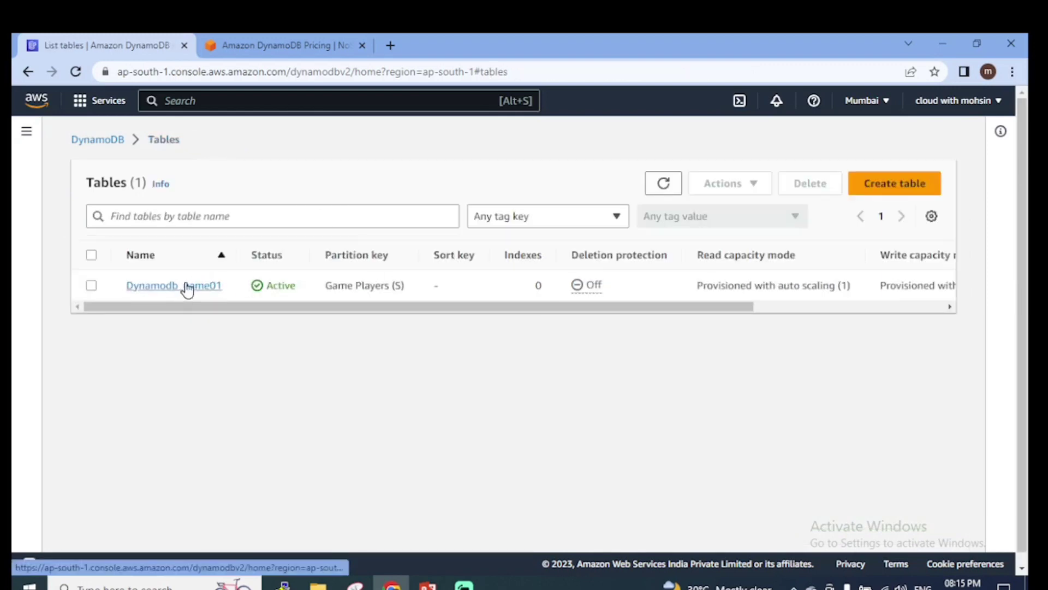
pyautogui.click(92, 285)
pyautogui.click(710, 185)
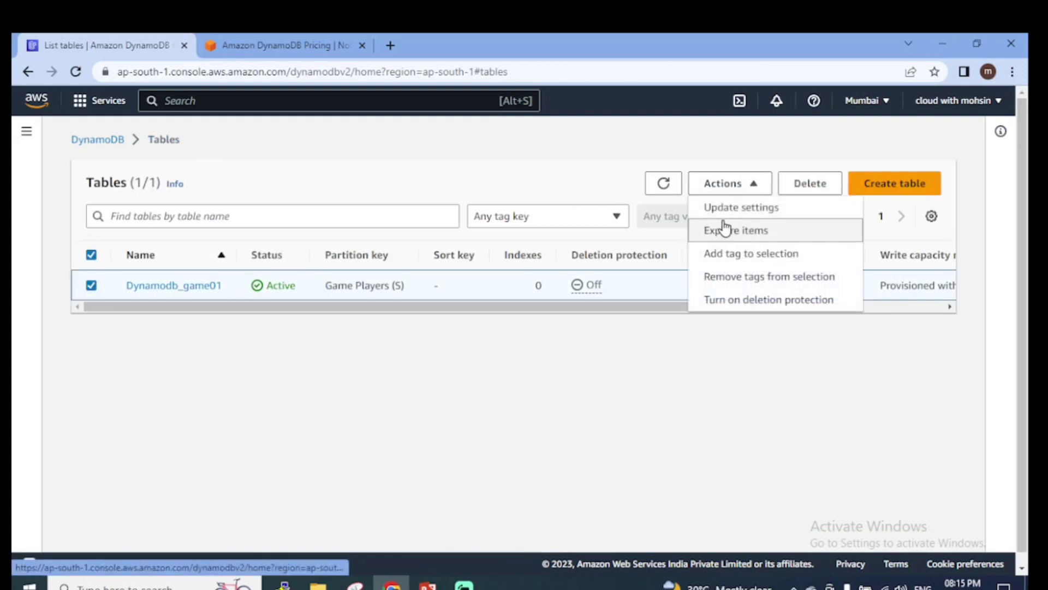
pyautogui.click(335, 323)
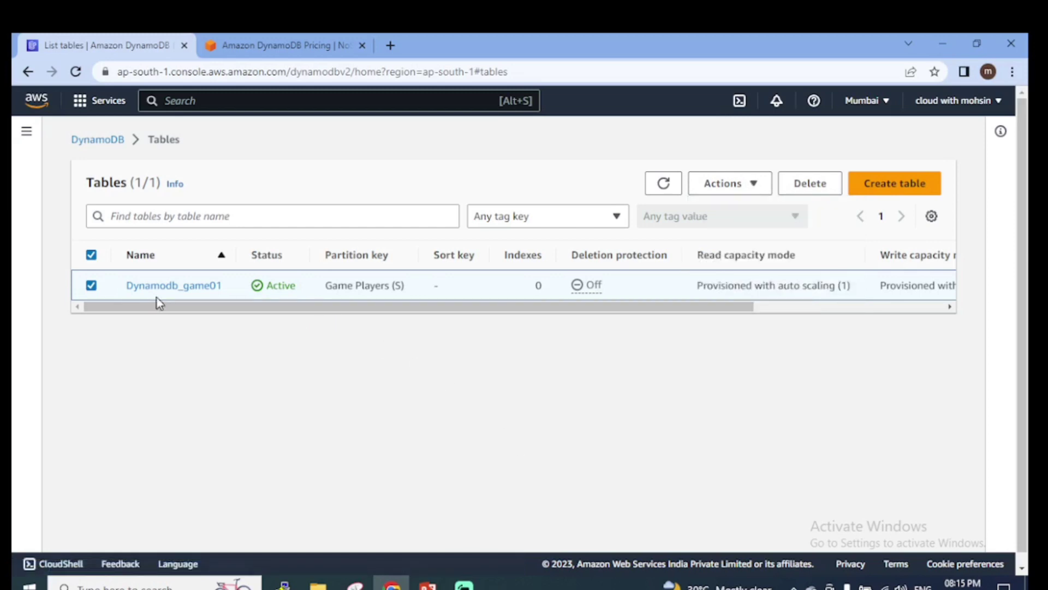
# - Open the Dynamodb_game01 details to review its items summary, and view the live item count dialog without starting a scan
pyautogui.click(167, 286)
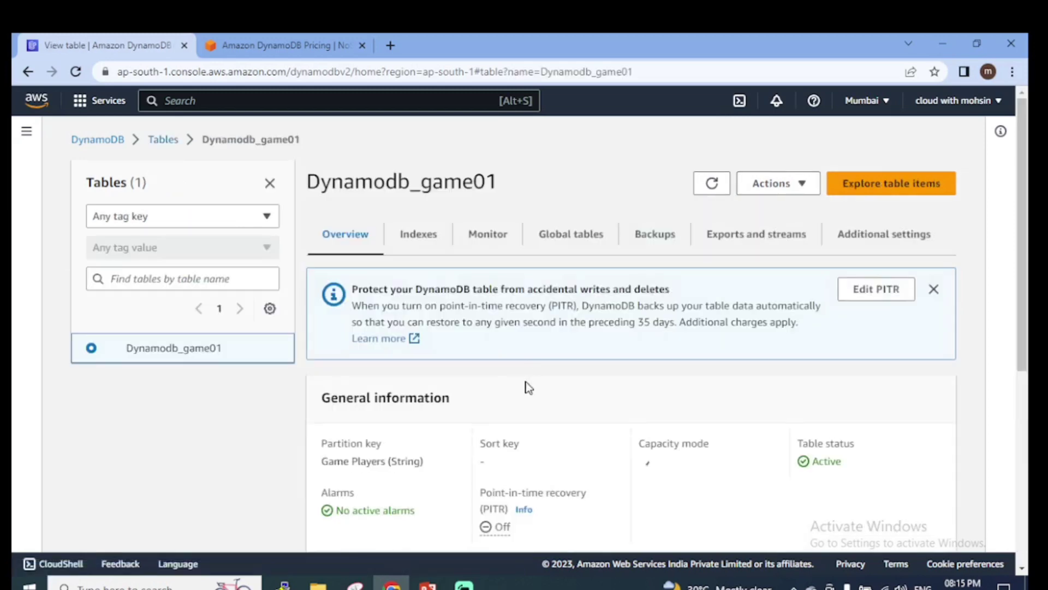
pyautogui.scroll(-6, 525, 393)
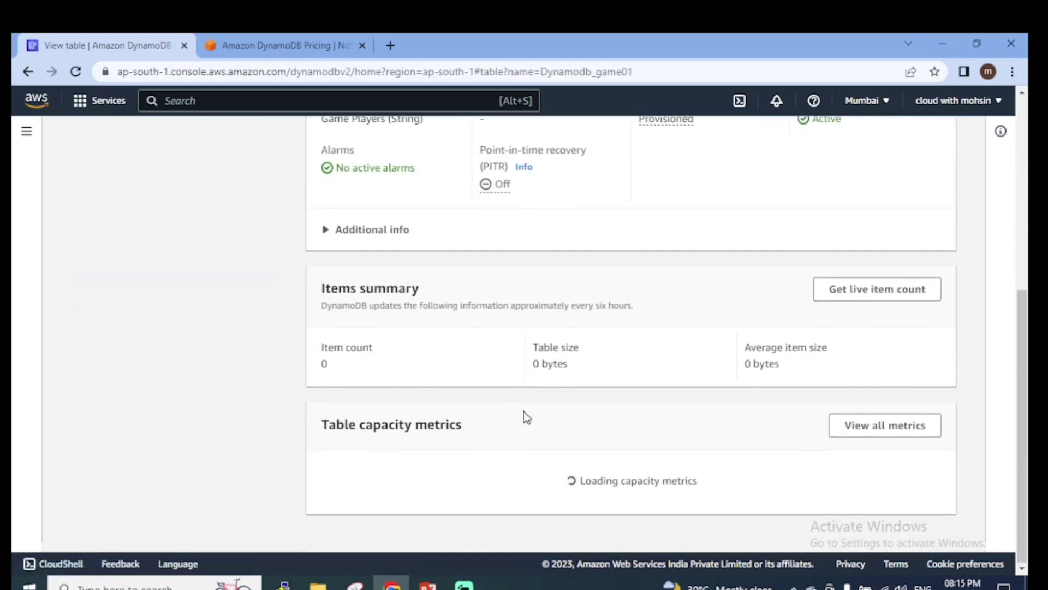
pyautogui.scroll(4, 523, 411)
pyautogui.scroll(-4, 523, 408)
pyautogui.scroll(2, 849, 343)
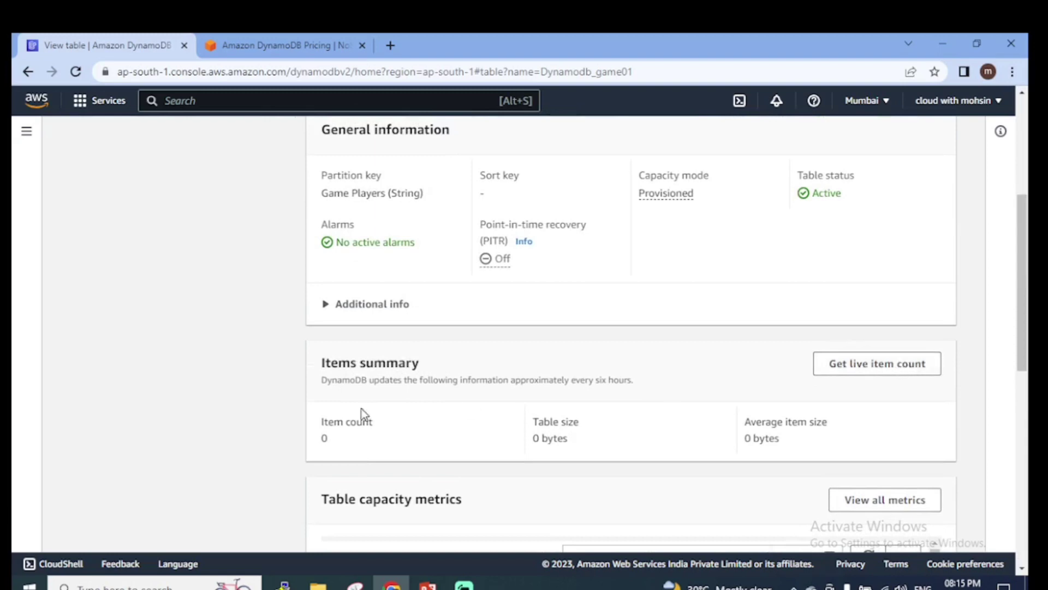
pyautogui.scroll(-3, 673, 431)
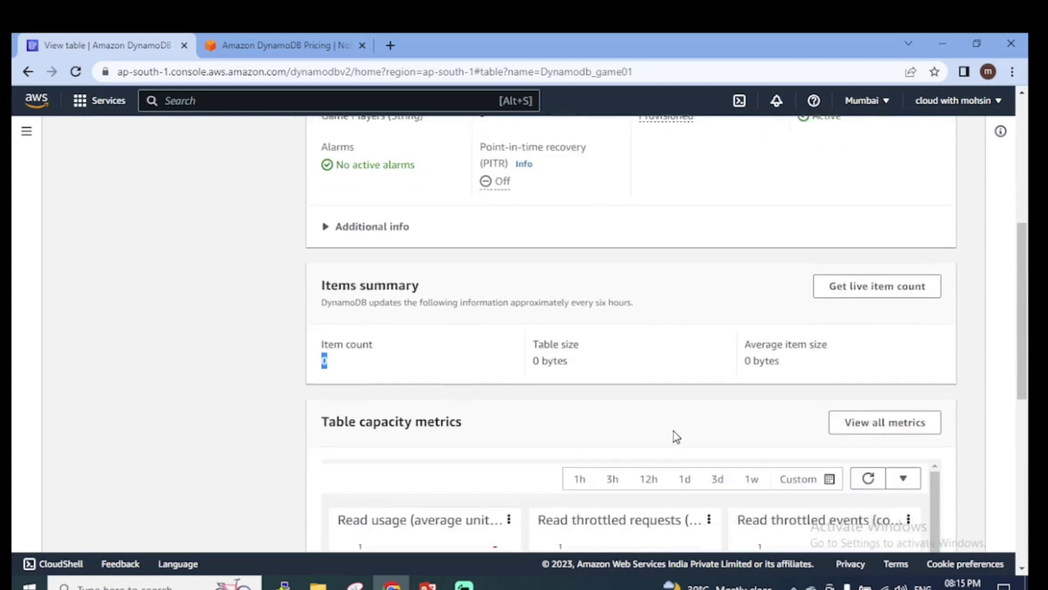
pyautogui.click(878, 219)
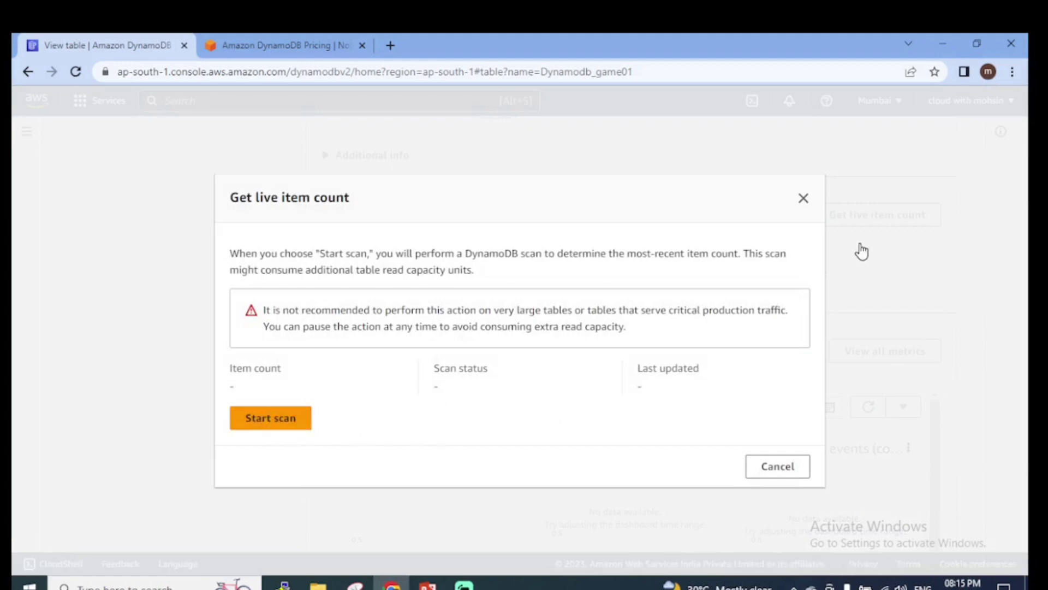
pyautogui.click(806, 200)
# - Start a new item in Dynamodb_game01 and set its Game Players partition key value to Inventory
pyautogui.scroll(5, 745, 369)
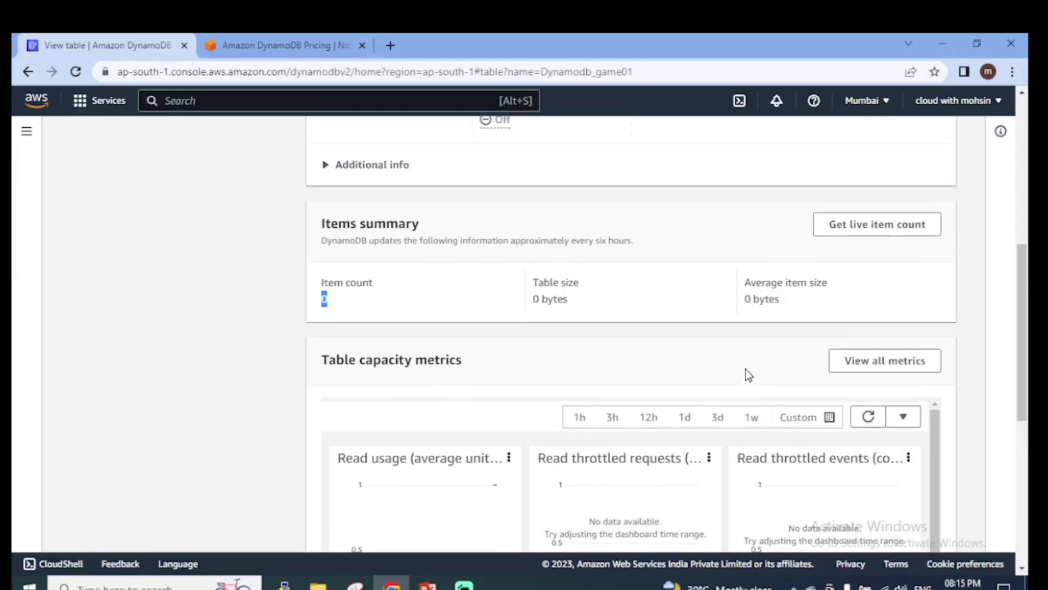
pyautogui.scroll(3, 756, 371)
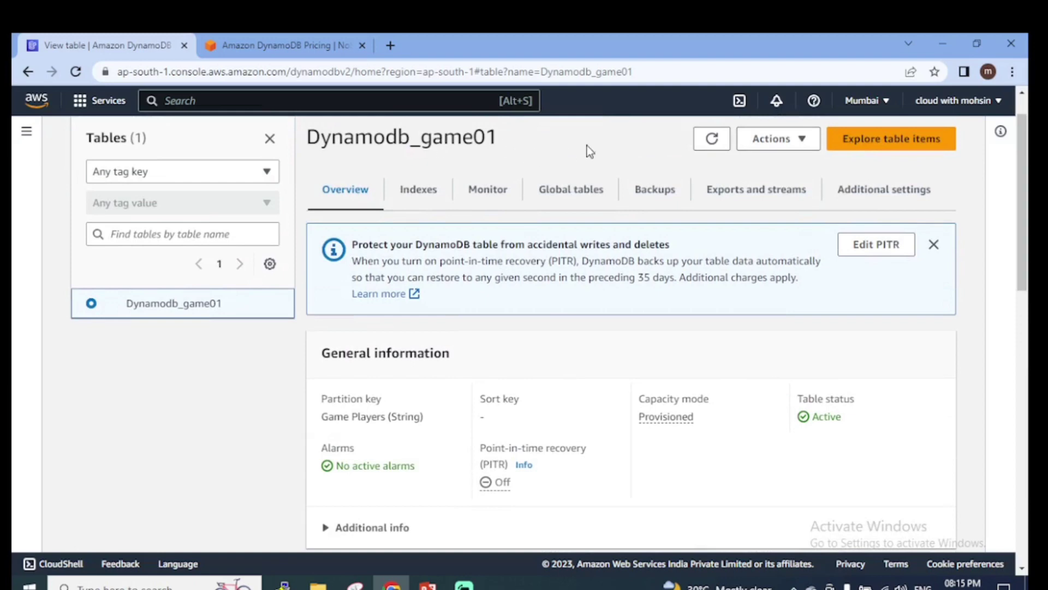
pyautogui.click(795, 143)
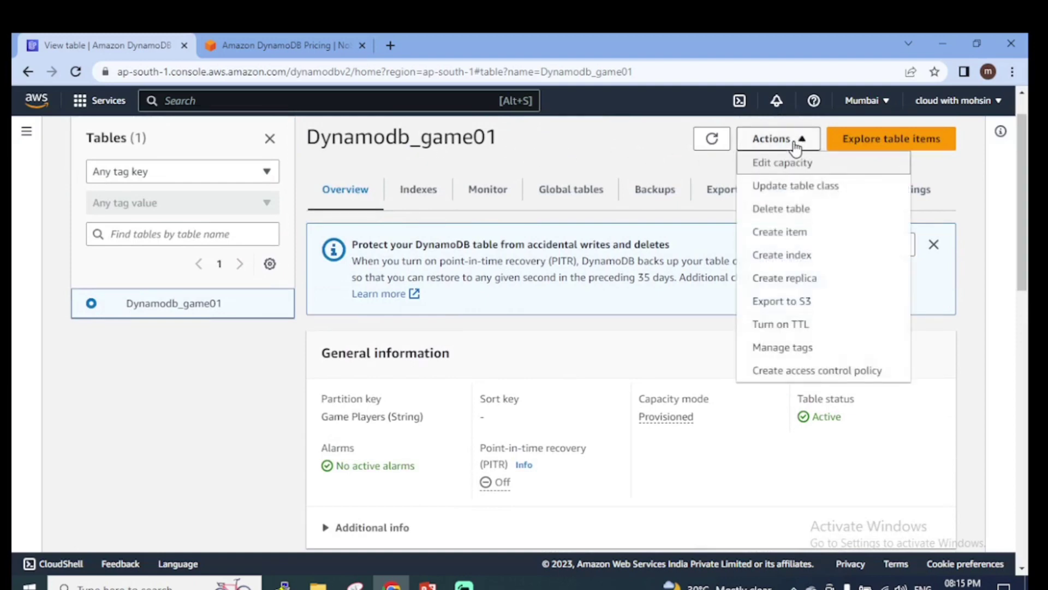
pyautogui.click(800, 238)
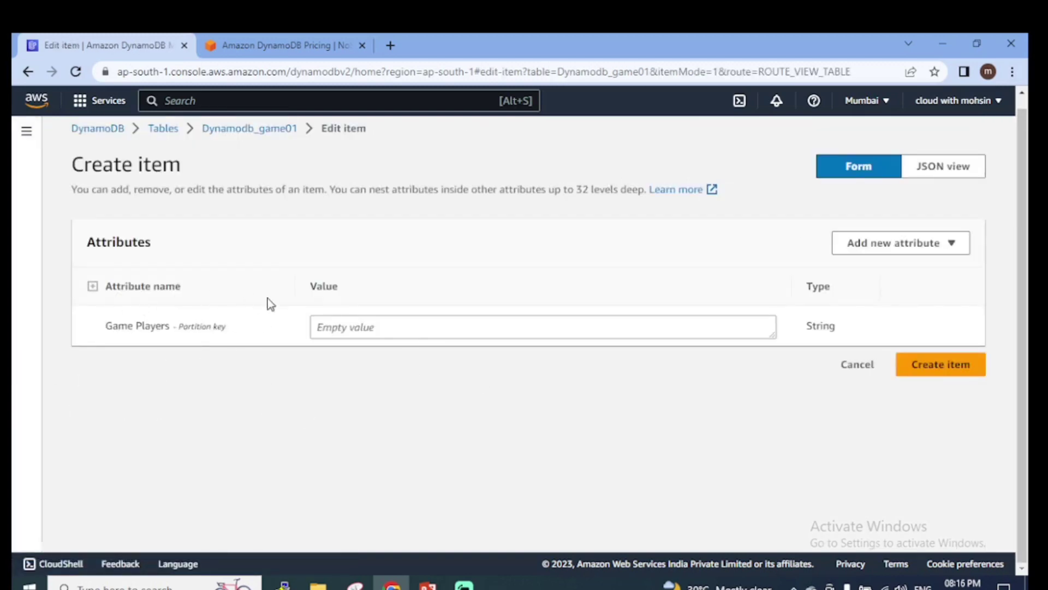
pyautogui.click(372, 328)
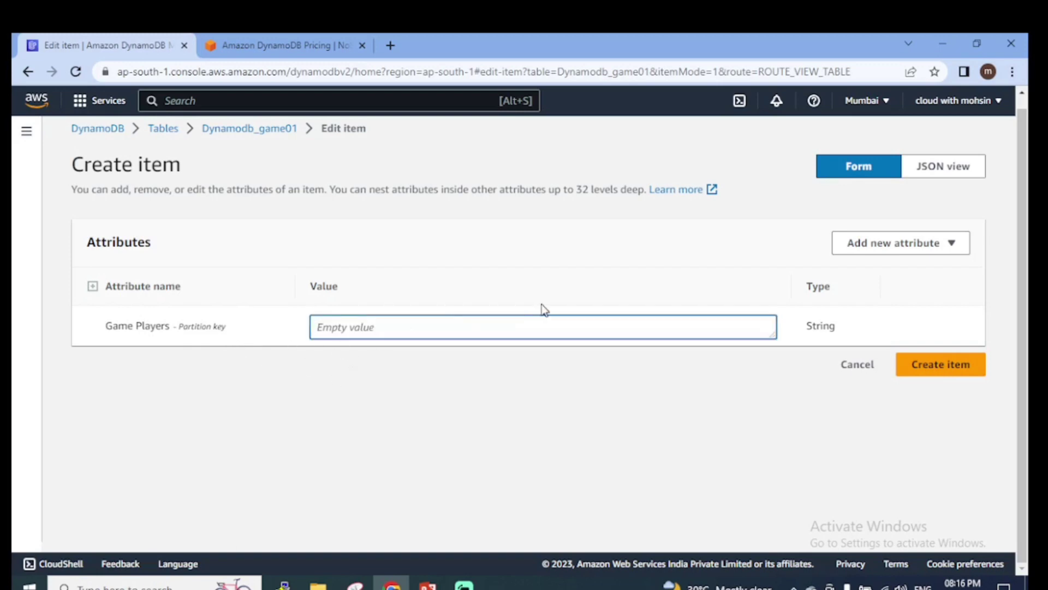
pyautogui.write('Inventory')
pyautogui.click(770, 451)
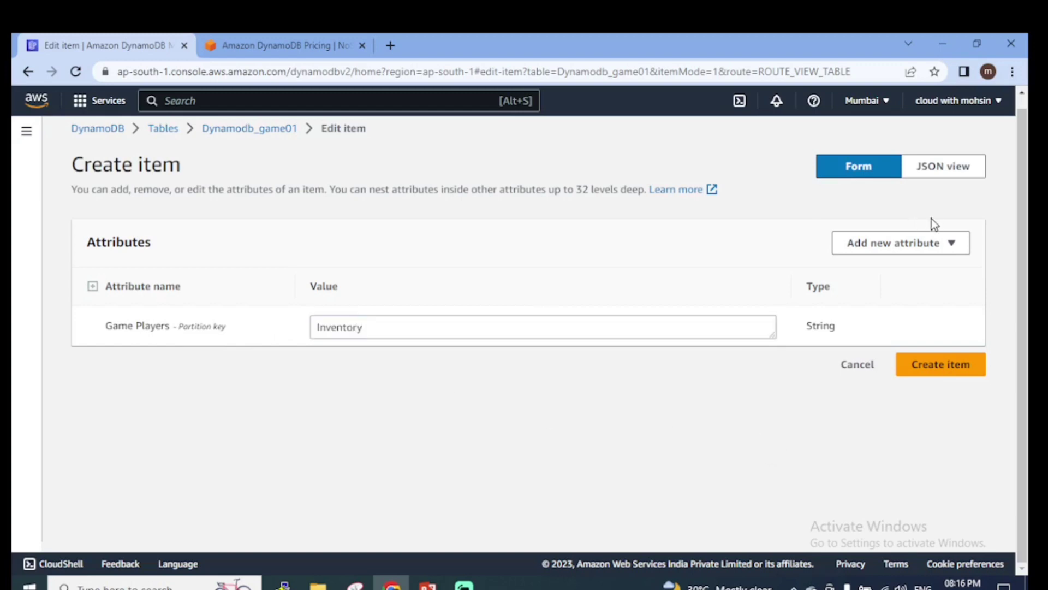
# - Add a String attribute named PlayerName to the item and enter the player's name as its value
pyautogui.click(885, 250)
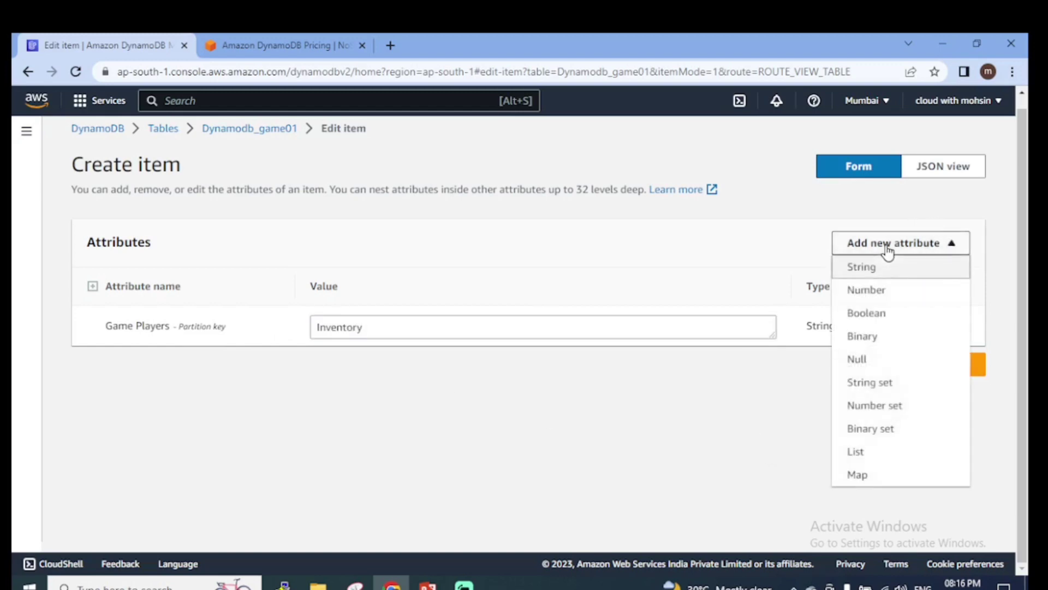
pyautogui.click(883, 268)
pyautogui.click(205, 360)
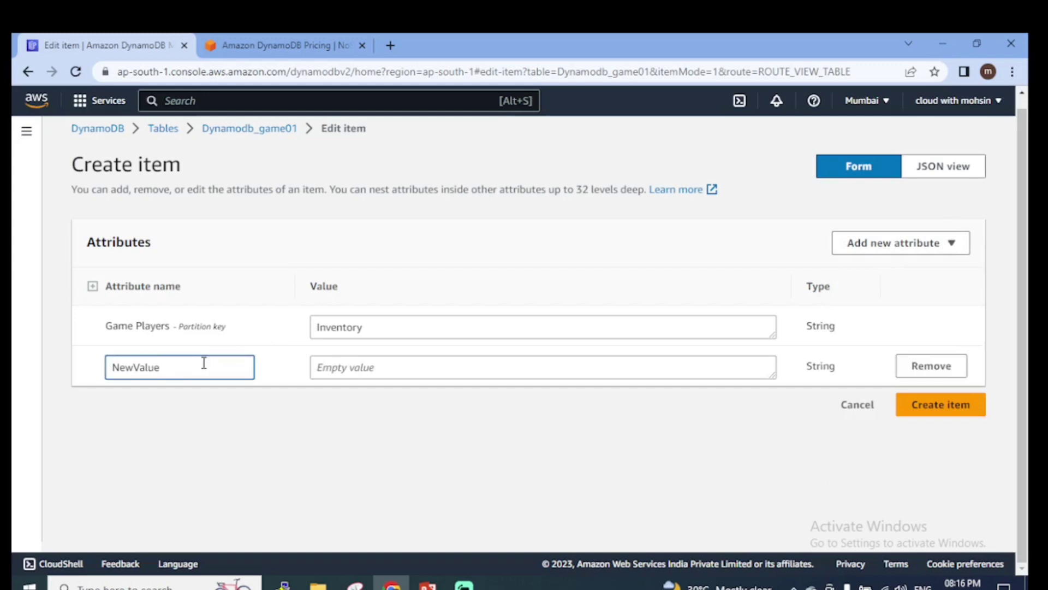
pyautogui.press('BackSpace')
pyautogui.press('BackSpace')
pyautogui.press('BackSpace')
pyautogui.write('PlayerNa')
pyautogui.click(551, 358)
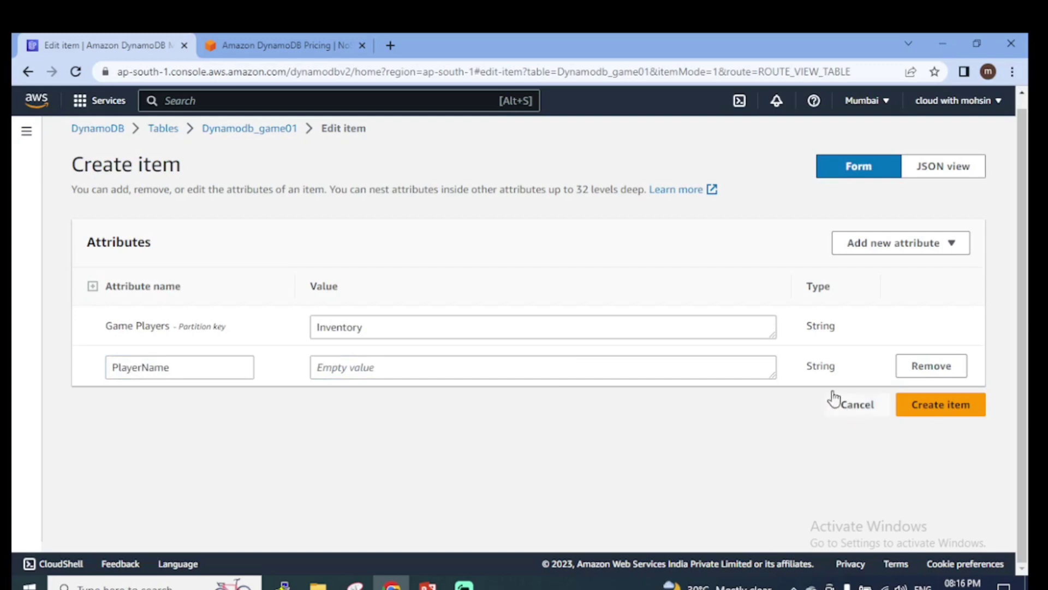
pyautogui.click(659, 366)
pyautogui.write('M')
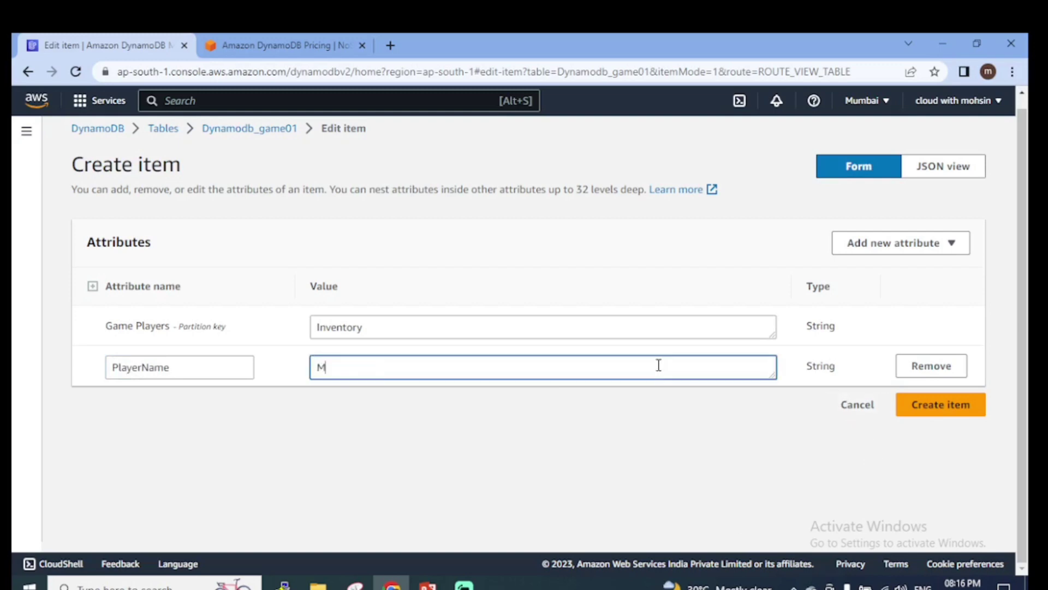
pyautogui.write('arcos')
pyautogui.click(726, 443)
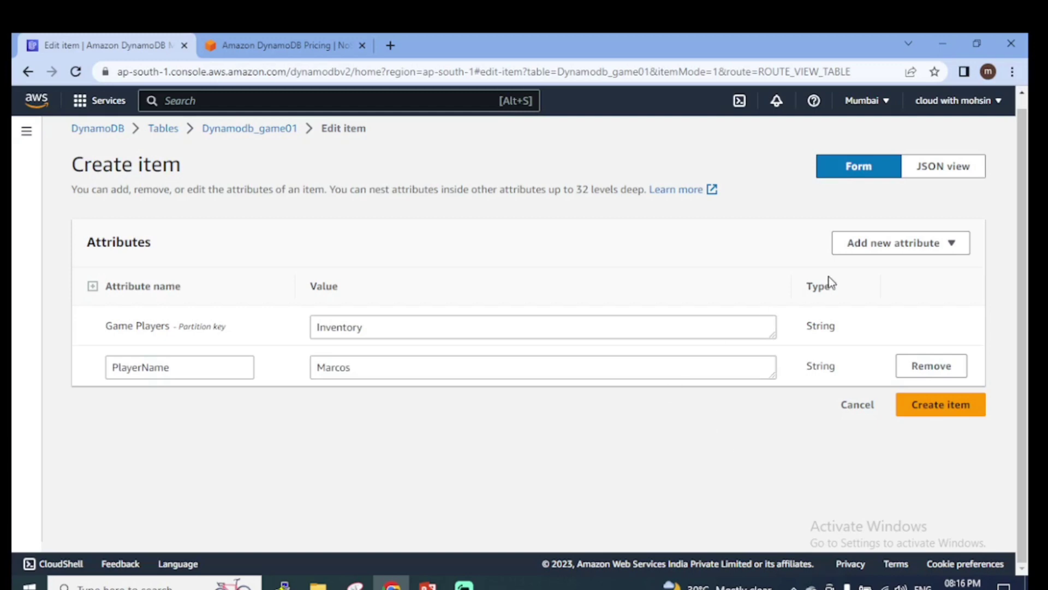
# - Add a Number attribute named LastScore to the item and set its value to 10083
pyautogui.click(876, 253)
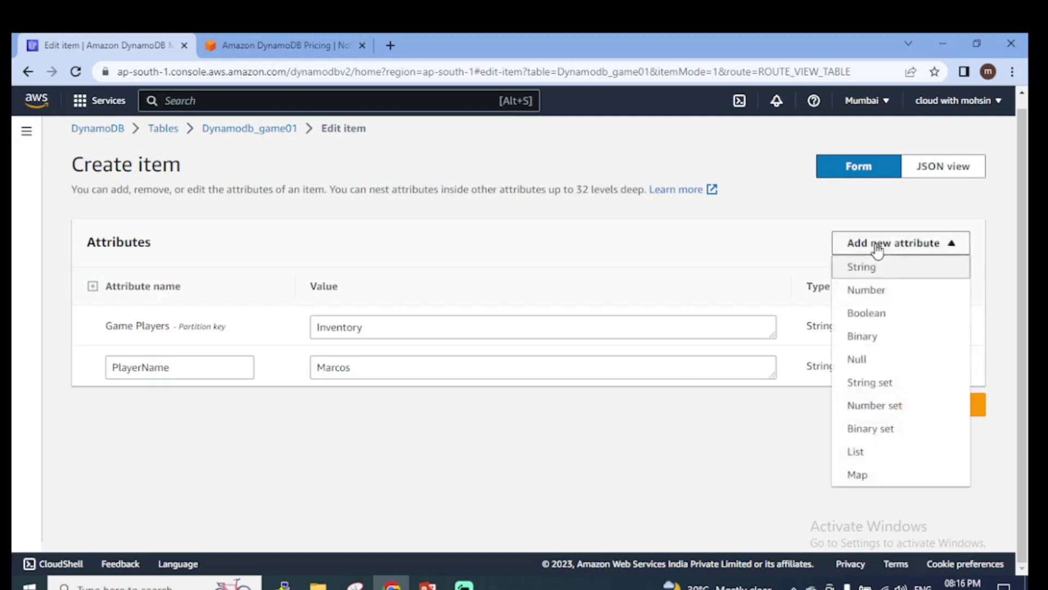
pyautogui.click(877, 295)
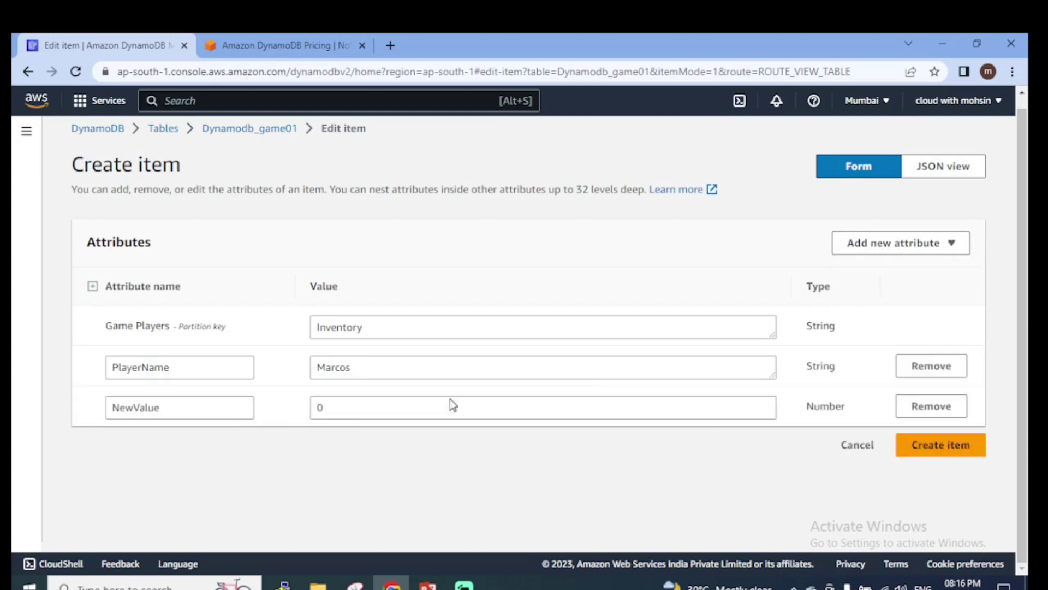
pyautogui.click(191, 411)
pyautogui.doubleClick(130, 411)
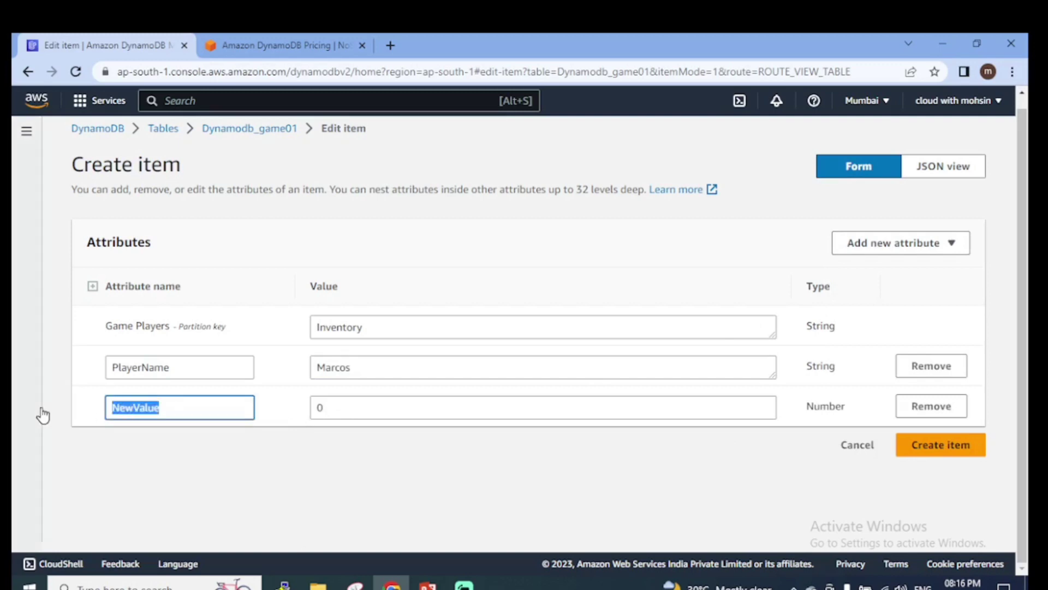
pyautogui.write('LastScore')
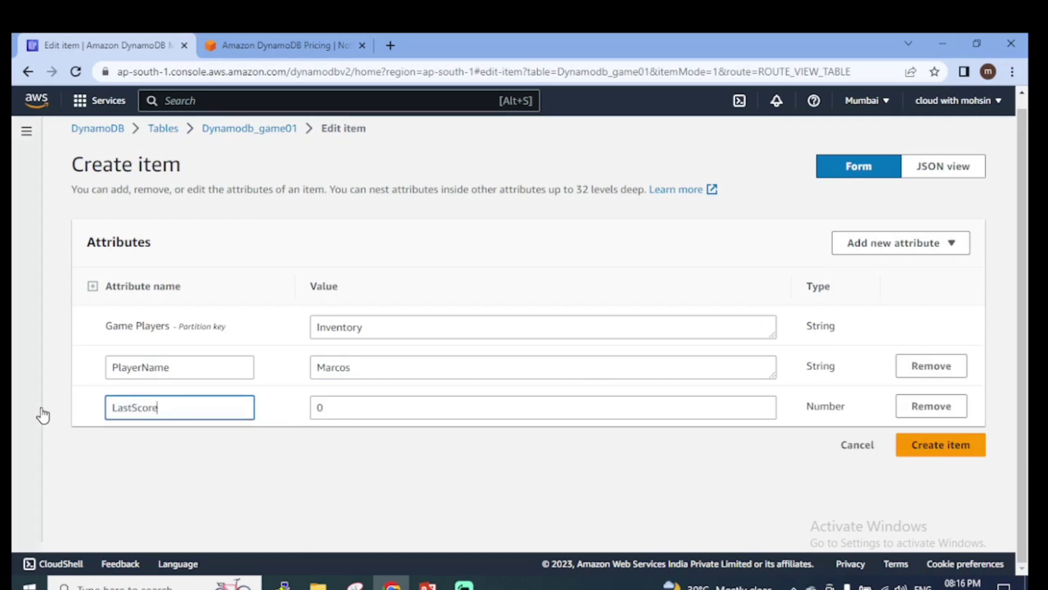
pyautogui.doubleClick(239, 401)
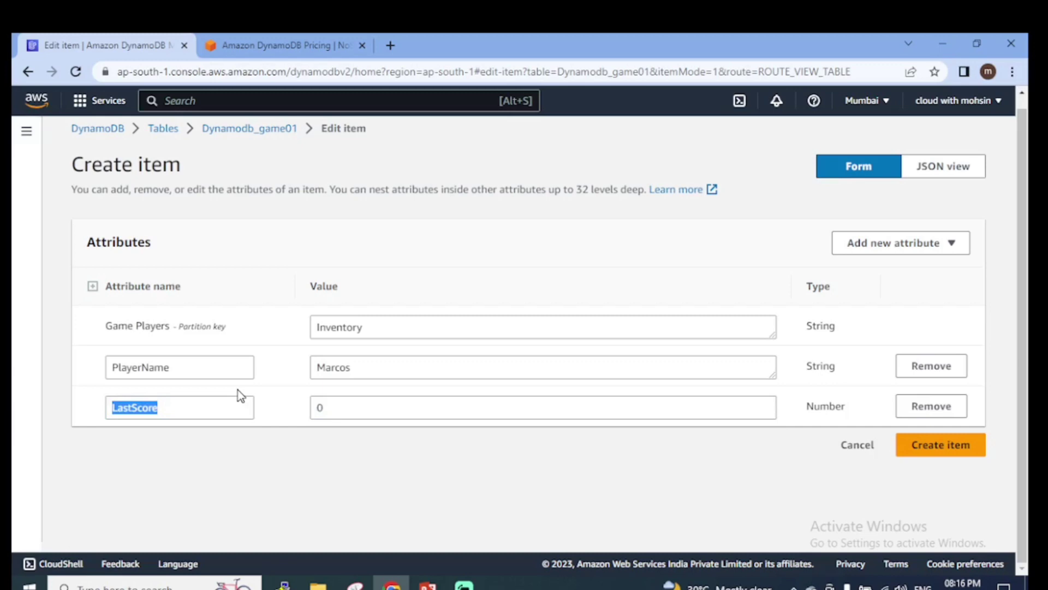
pyautogui.click(445, 408)
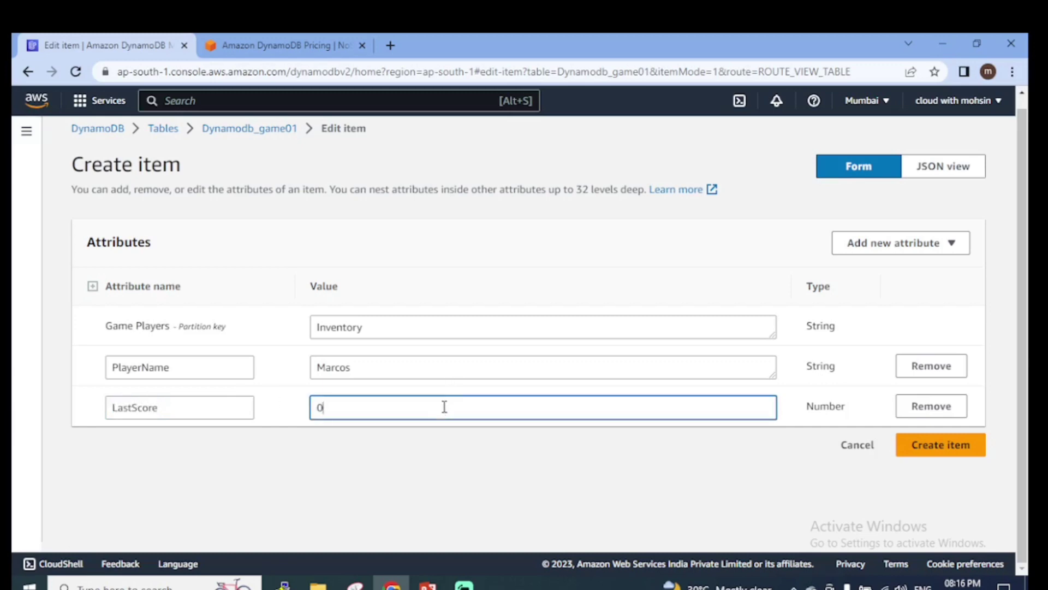
pyautogui.press('BackSpace')
pyautogui.write('10083')
pyautogui.click(385, 483)
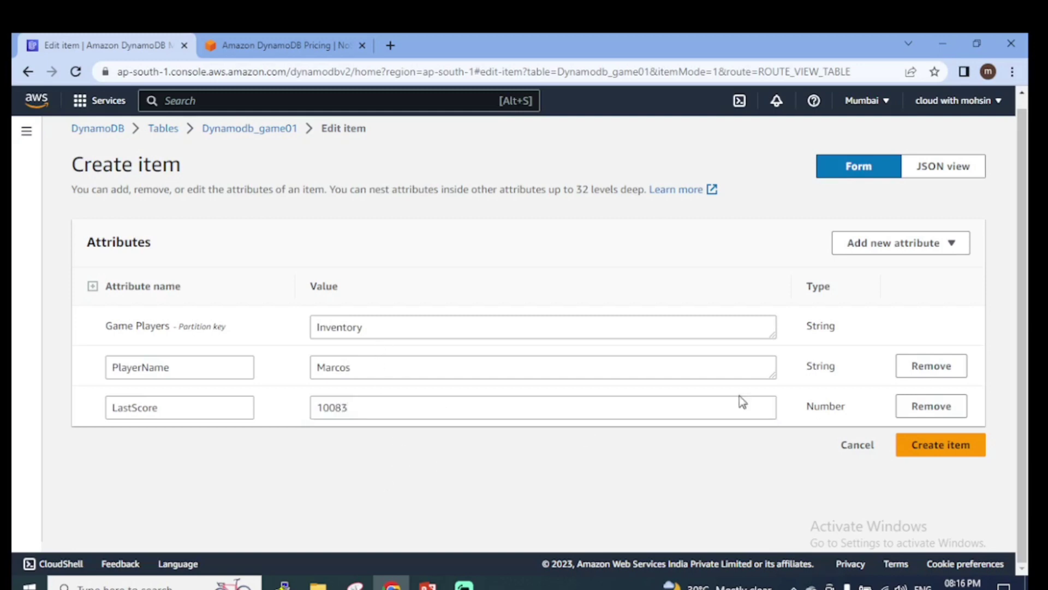
# - Add a Number attribute named GameLevelAchieved with the value 9 and create the item
pyautogui.click(897, 247)
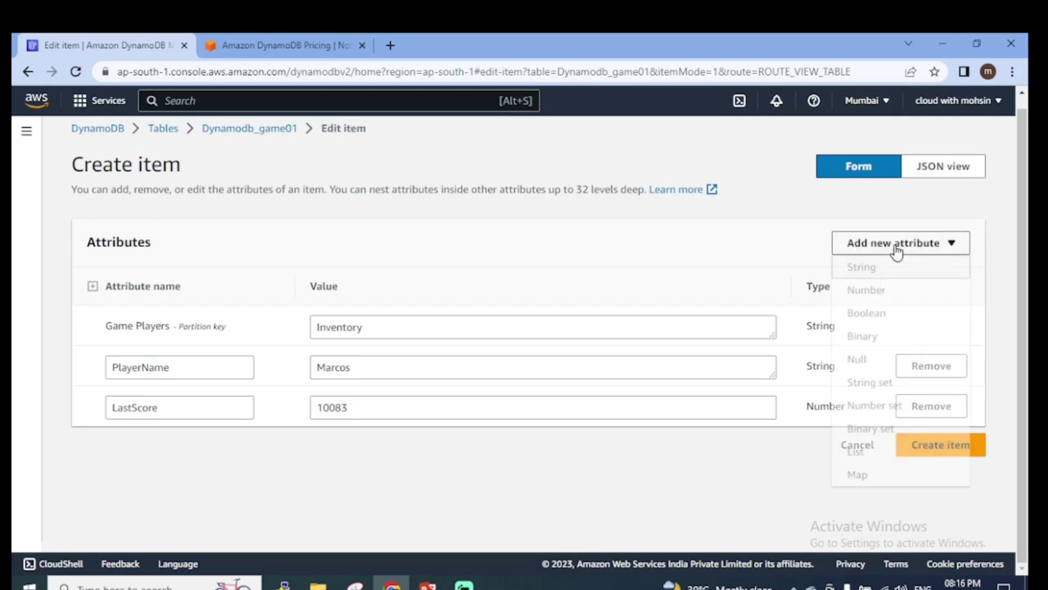
pyautogui.click(866, 290)
pyautogui.moveTo(197, 453); pyautogui.dragTo(140, 437)
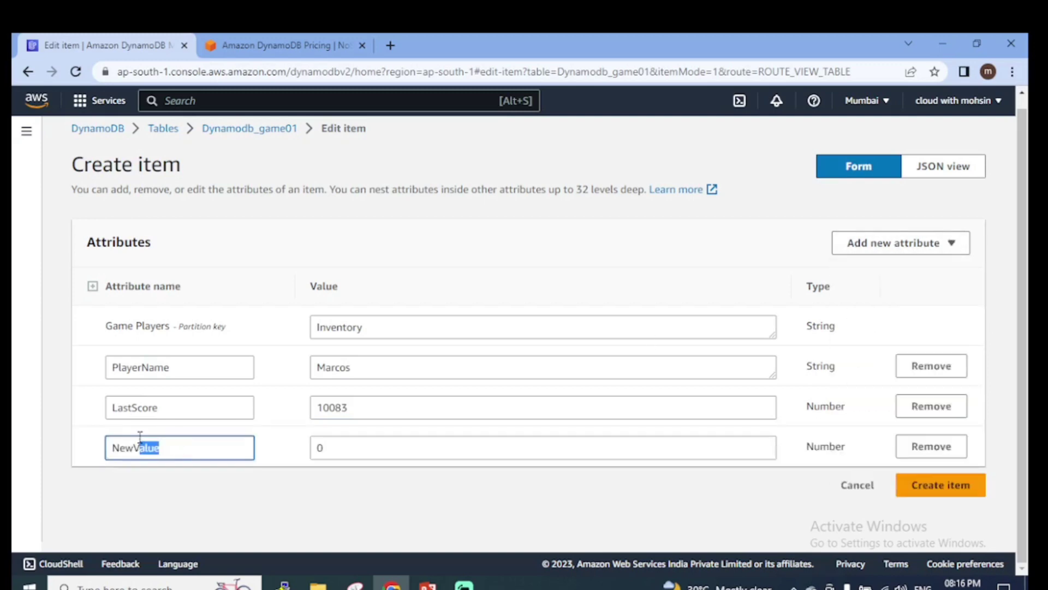
pyautogui.press('BackSpace')
pyautogui.press('BackSpace')
pyautogui.press('BackSpace')
pyautogui.write('GameLevelAchieved')
pyautogui.hotkey('ctrl', 'a')
pyautogui.click(336, 456)
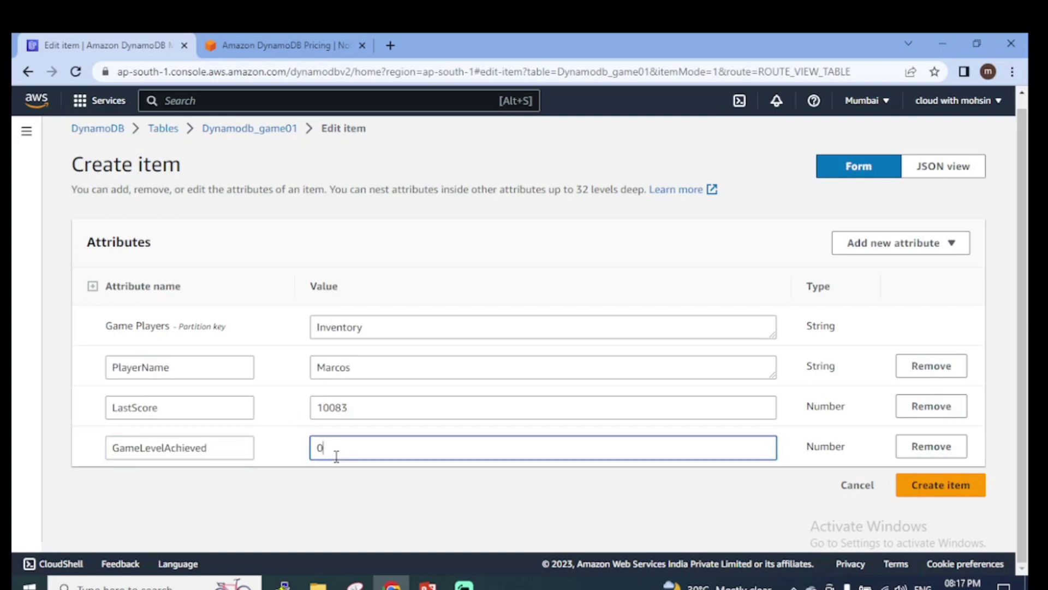
pyautogui.press('BackSpace')
pyautogui.click(960, 489)
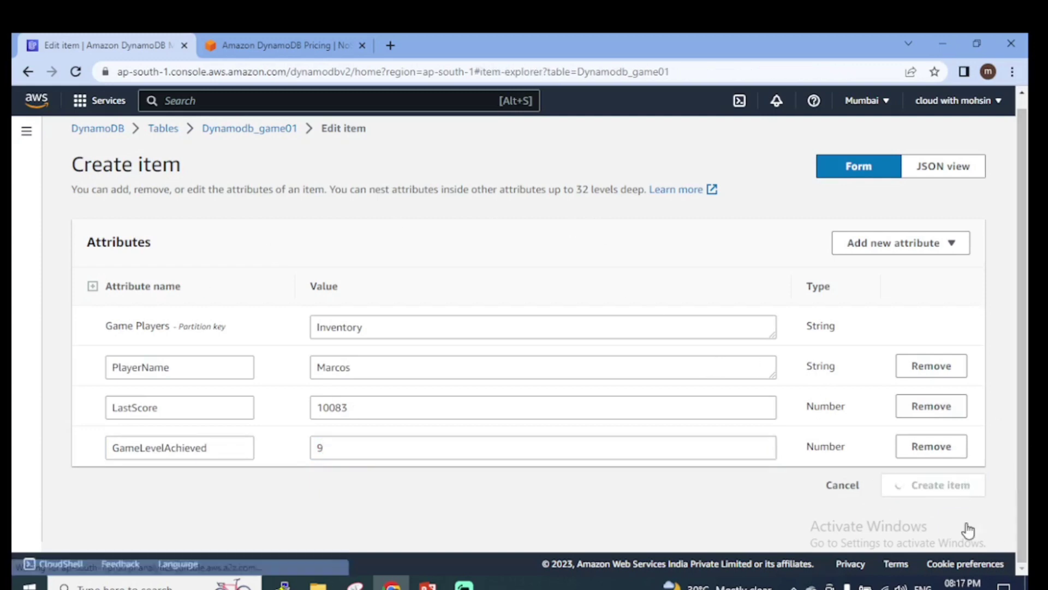
# - Open the Inventory item from the returned items, review its attributes as DynamoDB JSON, and save the item
pyautogui.scroll(-3, 642, 447)
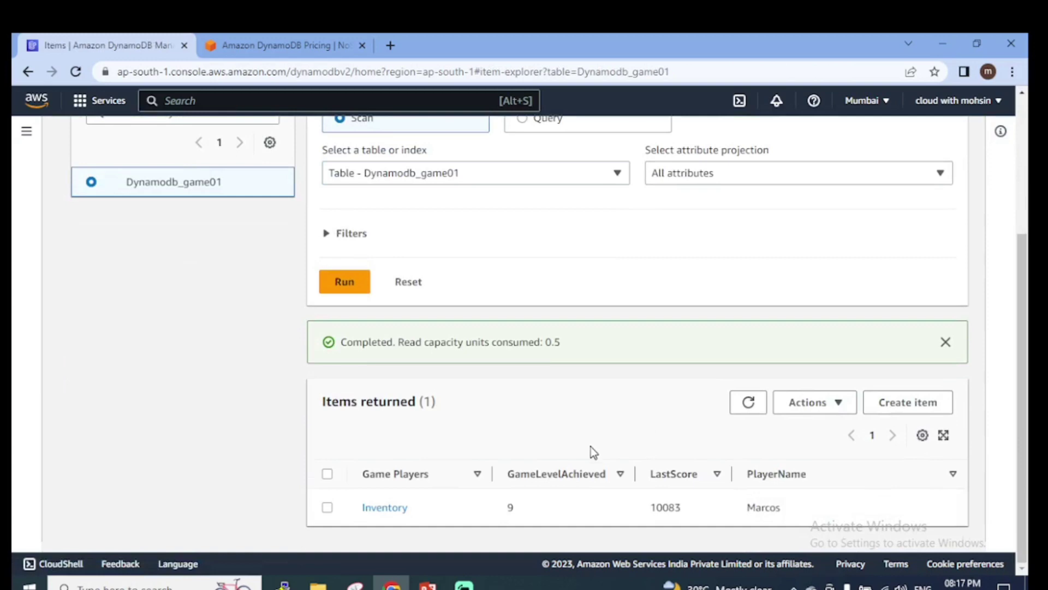
pyautogui.click(386, 508)
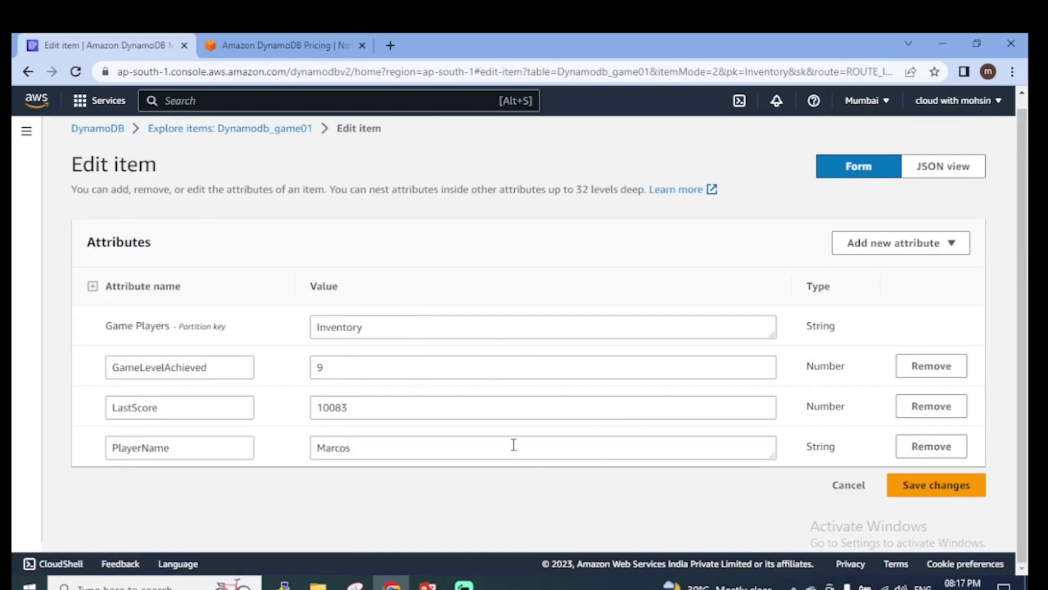
pyautogui.click(943, 173)
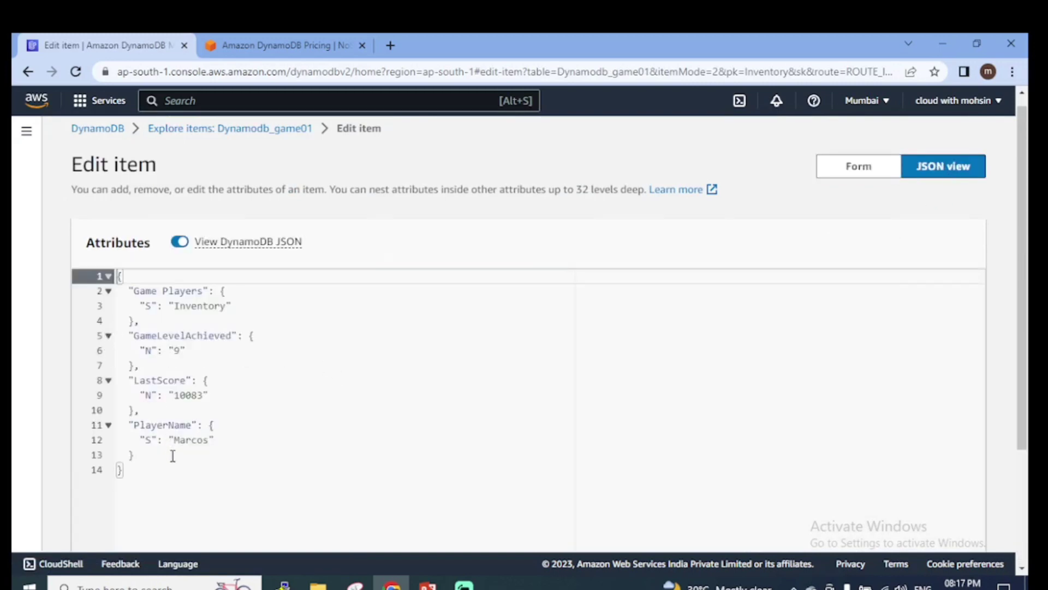
pyautogui.scroll(-3, 172, 456)
pyautogui.scroll(3, 189, 421)
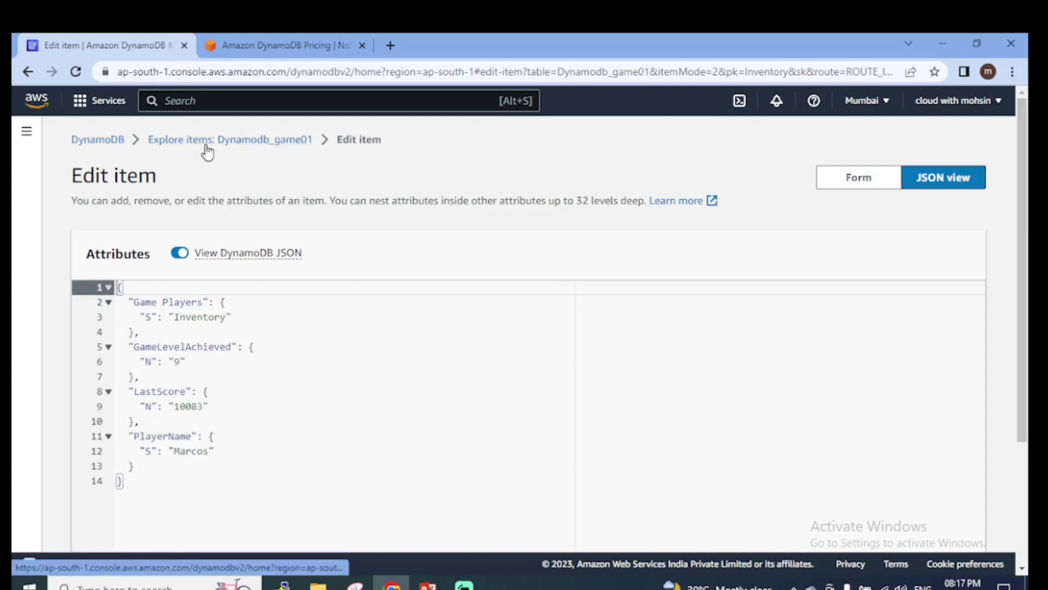
pyautogui.scroll(-1, 980, 276)
pyautogui.scroll(-3, 980, 275)
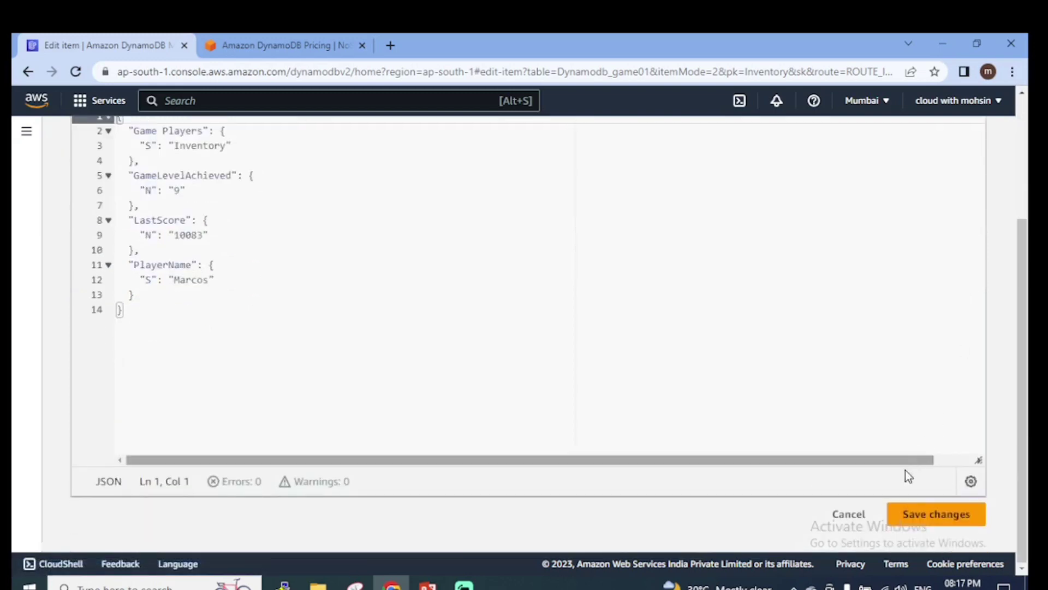
pyautogui.click(929, 513)
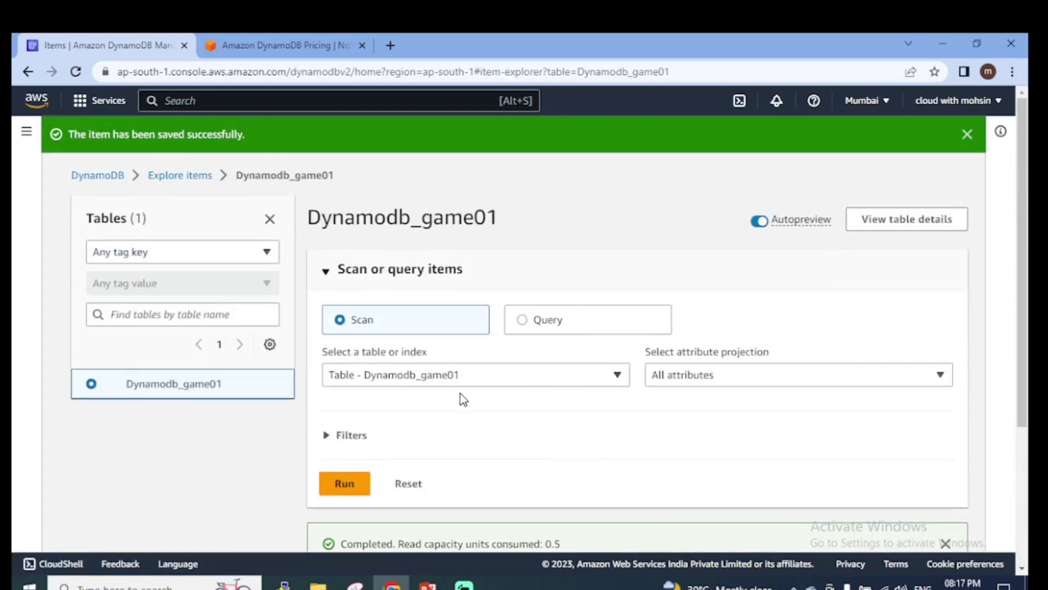
# - Query Dynamodb_game01 for the Game Players partition key value Name and check the returned items and read capacity consumed
pyautogui.click(571, 322)
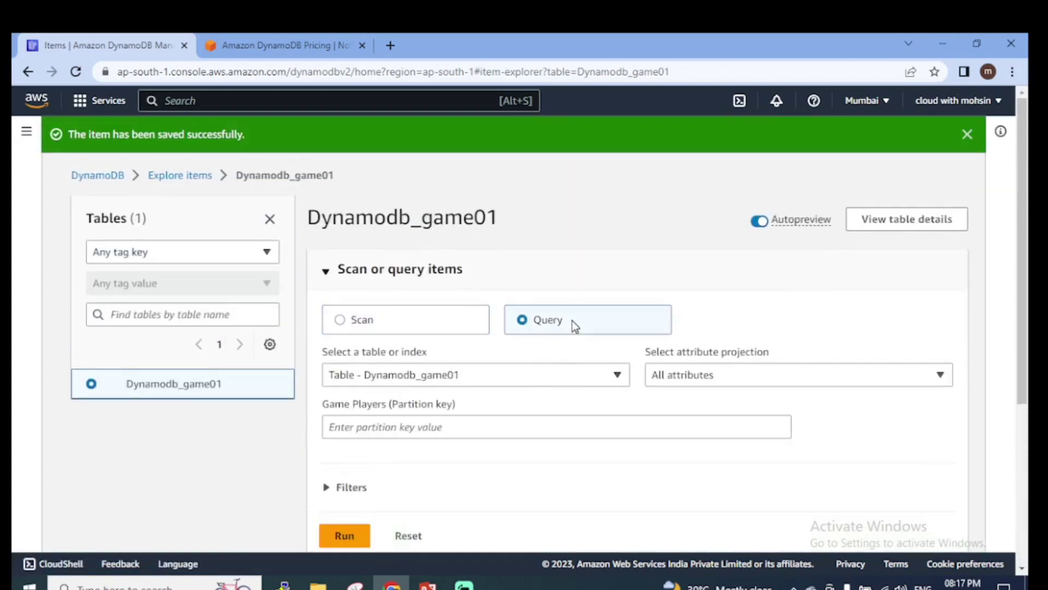
pyautogui.click(718, 377)
pyautogui.click(719, 375)
pyautogui.click(489, 428)
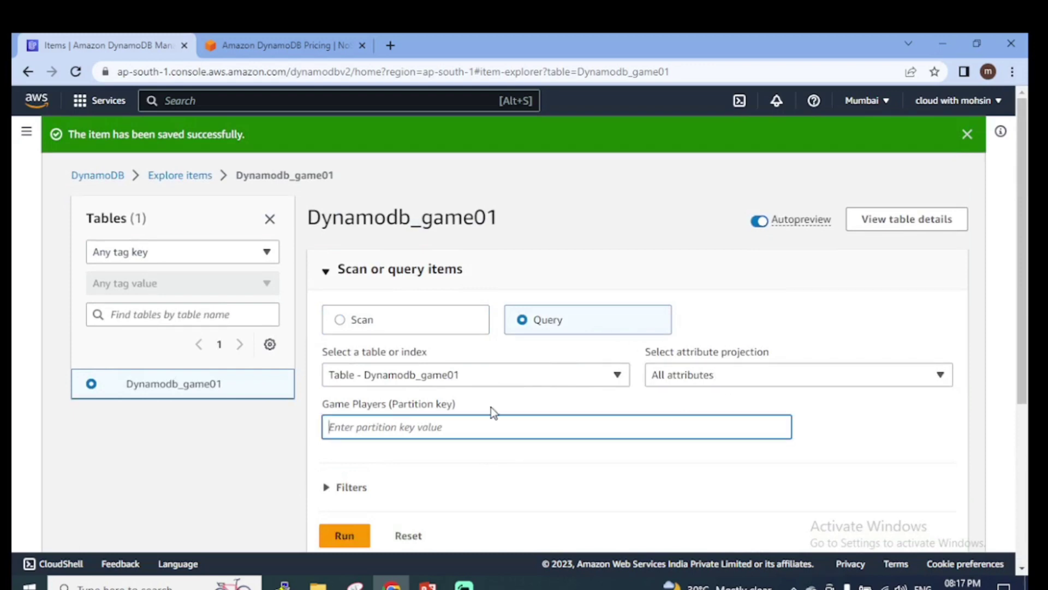
pyautogui.write('Name')
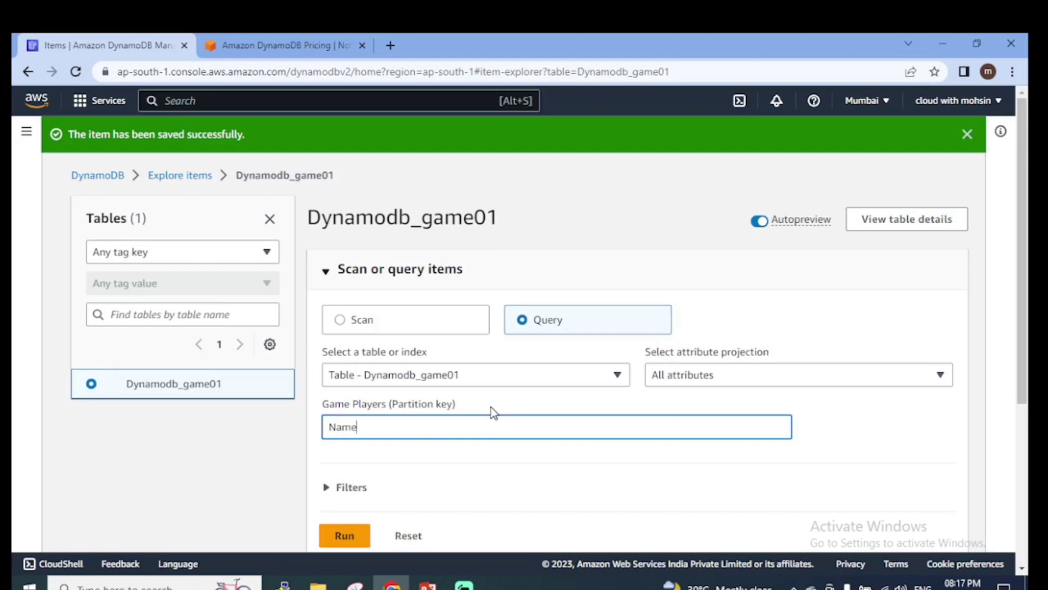
pyautogui.scroll(-3, 221, 552)
pyautogui.click(357, 316)
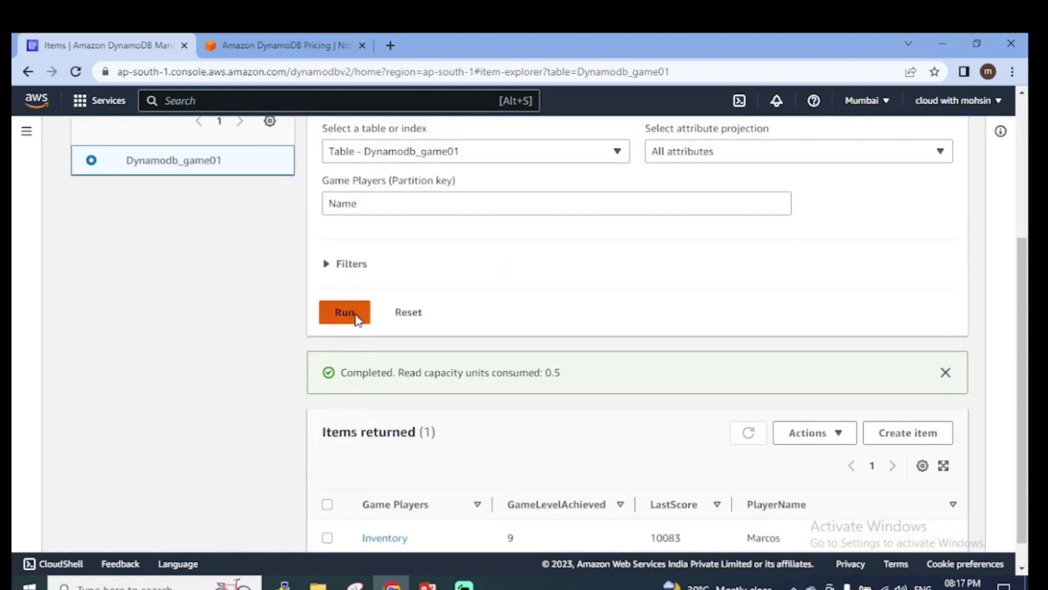
pyautogui.scroll(-2, 455, 464)
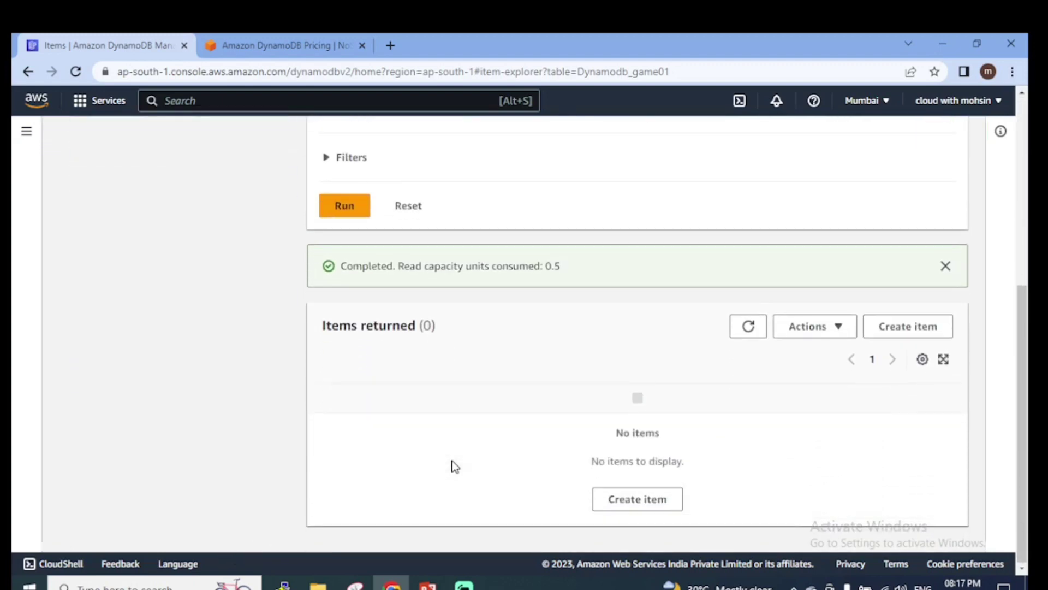
pyautogui.scroll(3, 455, 466)
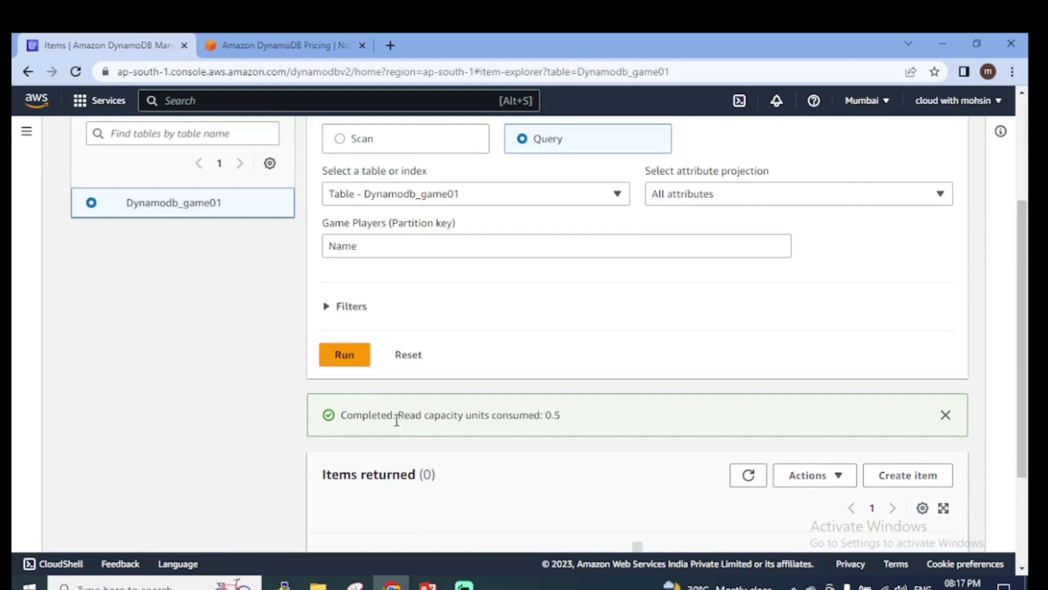
pyautogui.moveTo(397, 419); pyautogui.dragTo(562, 419)
pyautogui.doubleClick(553, 415)
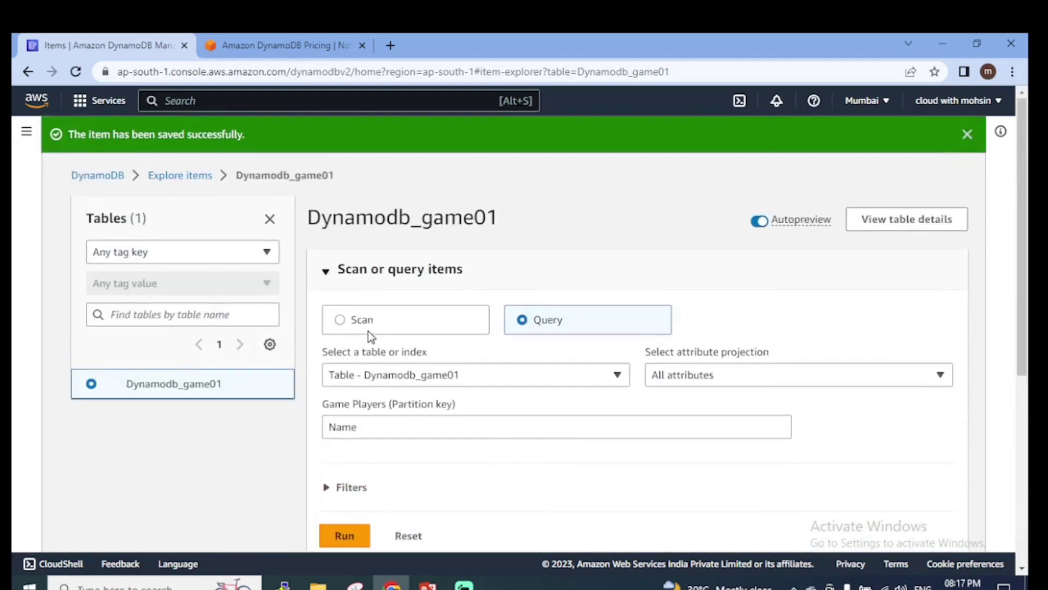
# - Run a scan of the Dynamodb_game01 table with all attributes and examine the returned items and read capacity consumed
pyautogui.click(359, 322)
pyautogui.scroll(-5, 391, 385)
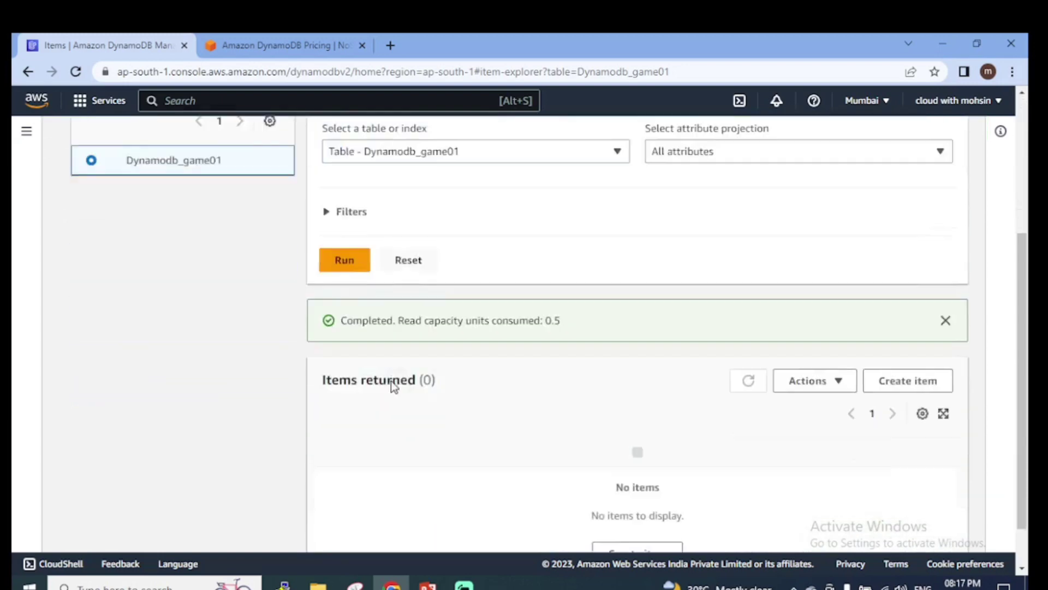
pyautogui.click(349, 210)
pyautogui.scroll(-1, 566, 506)
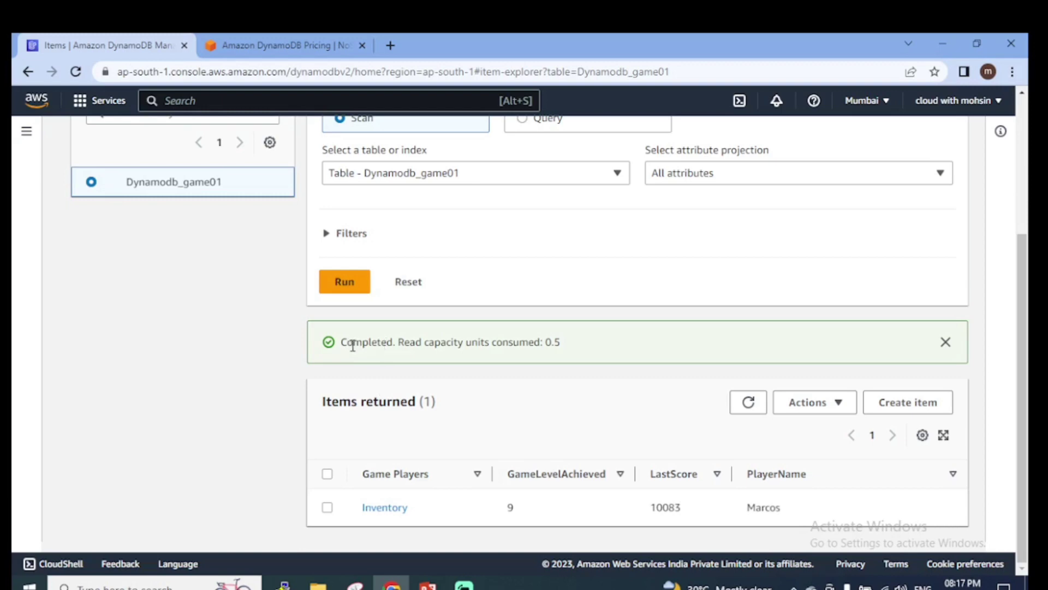
pyautogui.moveTo(340, 342); pyautogui.dragTo(563, 343)
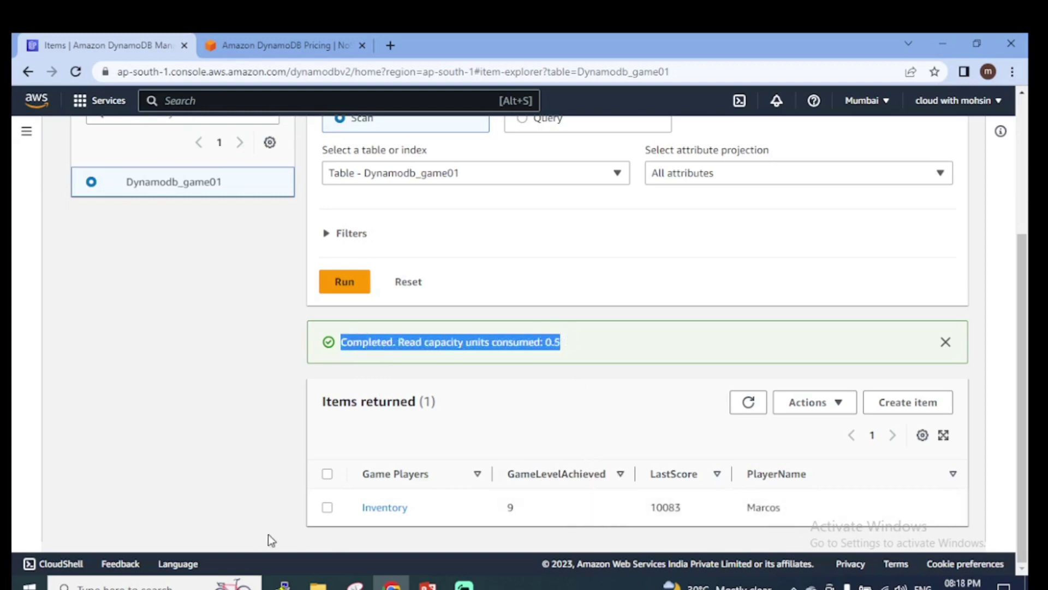
pyautogui.scroll(2, 498, 483)
pyautogui.scroll(1, 498, 483)
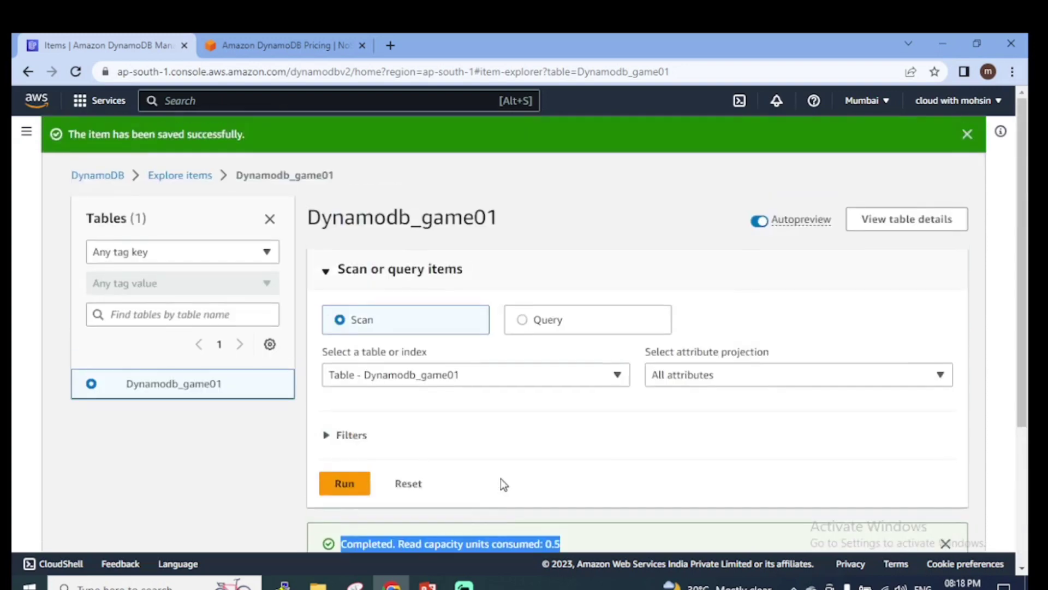
pyautogui.scroll(-4, 500, 478)
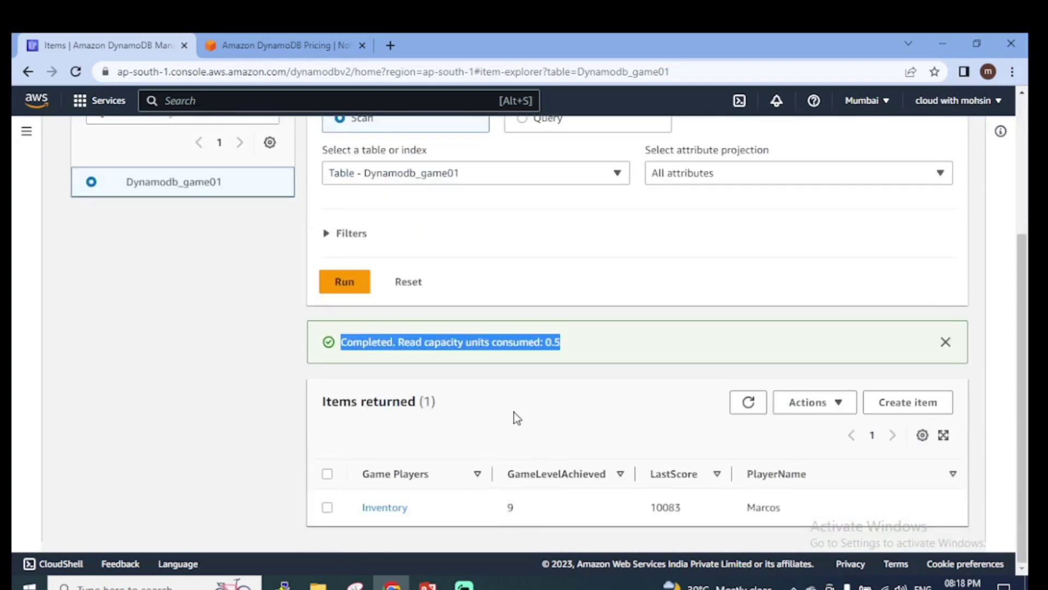
pyautogui.scroll(3, 516, 424)
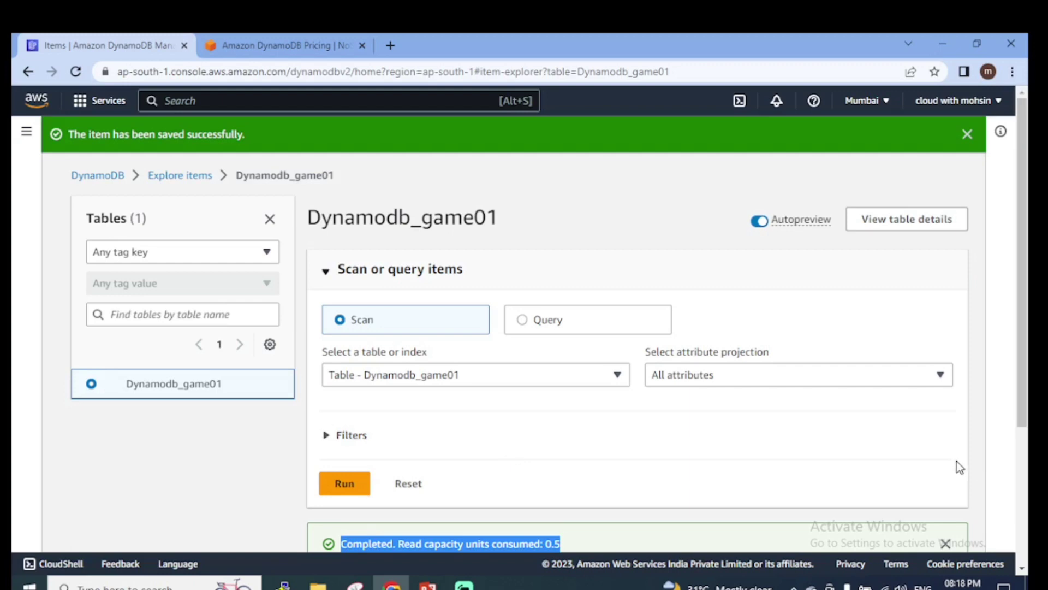
# - Expand the scan filters and review the attribute name, type, condition and value options alongside the returned items
pyautogui.scroll(-2, 312, 227)
pyautogui.click(527, 288)
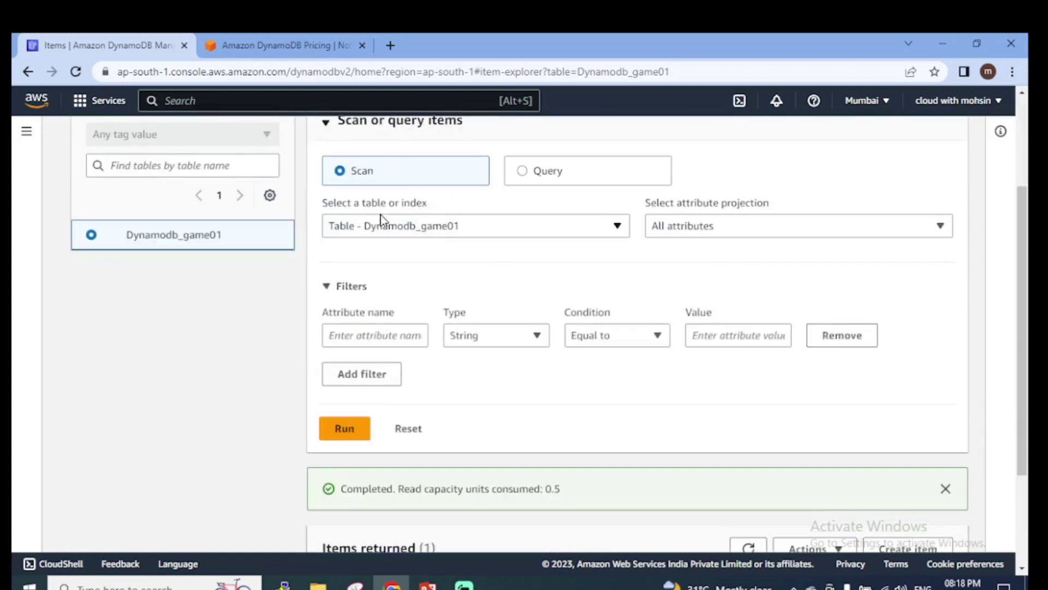
pyautogui.scroll(3, 531, 393)
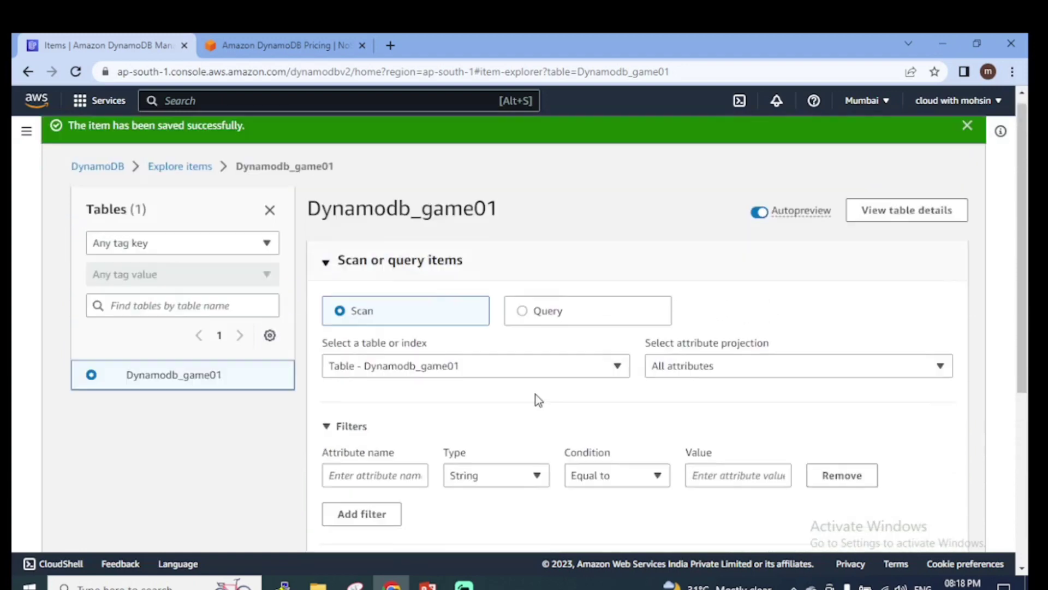
pyautogui.scroll(-1, 540, 386)
pyautogui.scroll(-1, 540, 386)
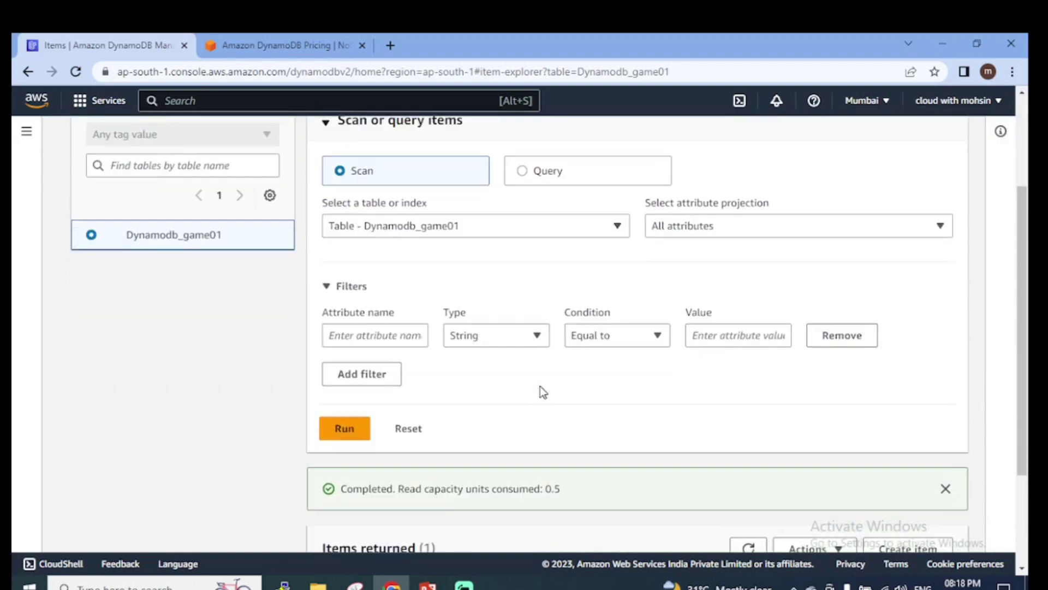
pyautogui.scroll(-1, 505, 404)
pyautogui.scroll(-1, 474, 266)
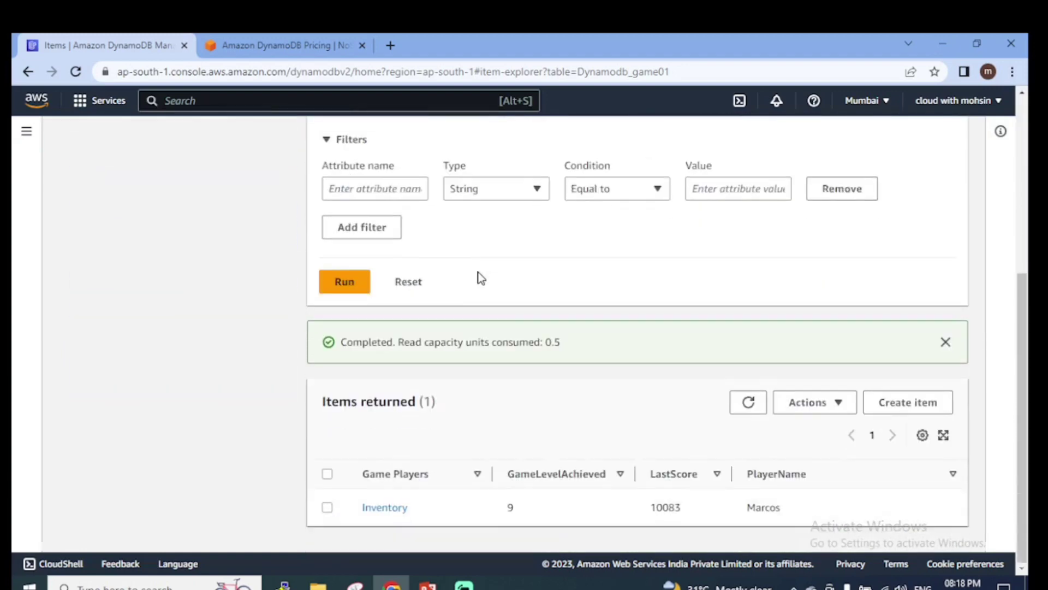
pyautogui.scroll(3, 530, 372)
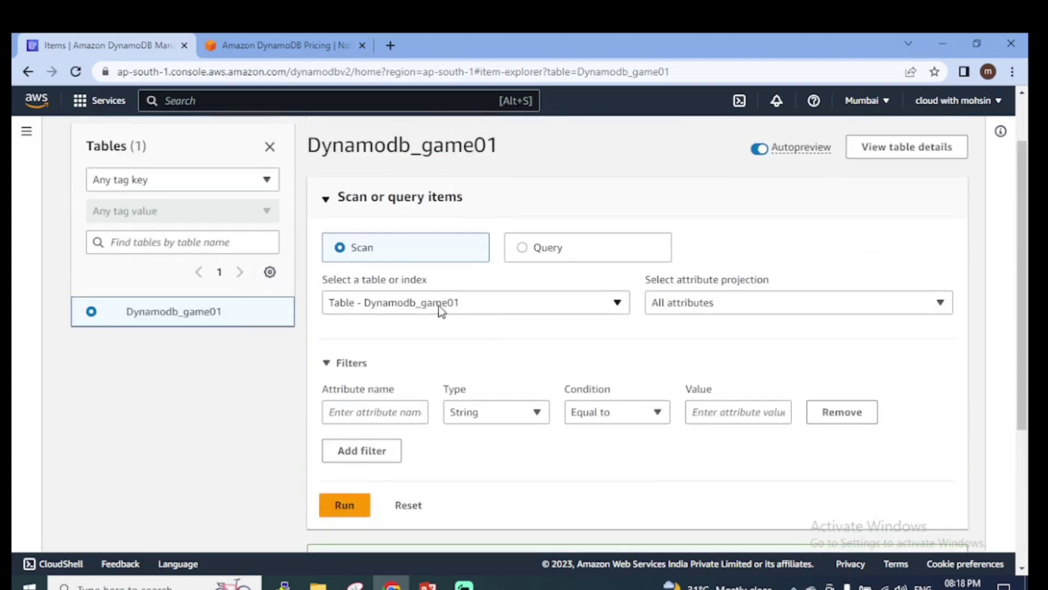
# - Delete the Dynamodb_game01 table and all its CloudWatch alarms without an on-demand backup, entering "confirm" to agree
pyautogui.scroll(1, 487, 284)
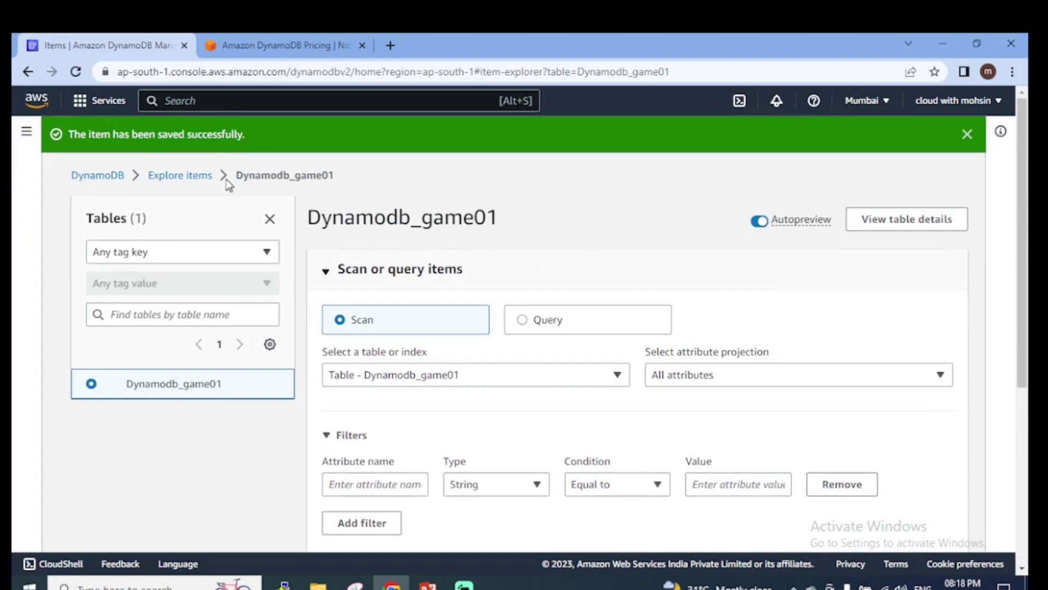
pyautogui.scroll(-2, 458, 295)
pyautogui.scroll(2, 343, 249)
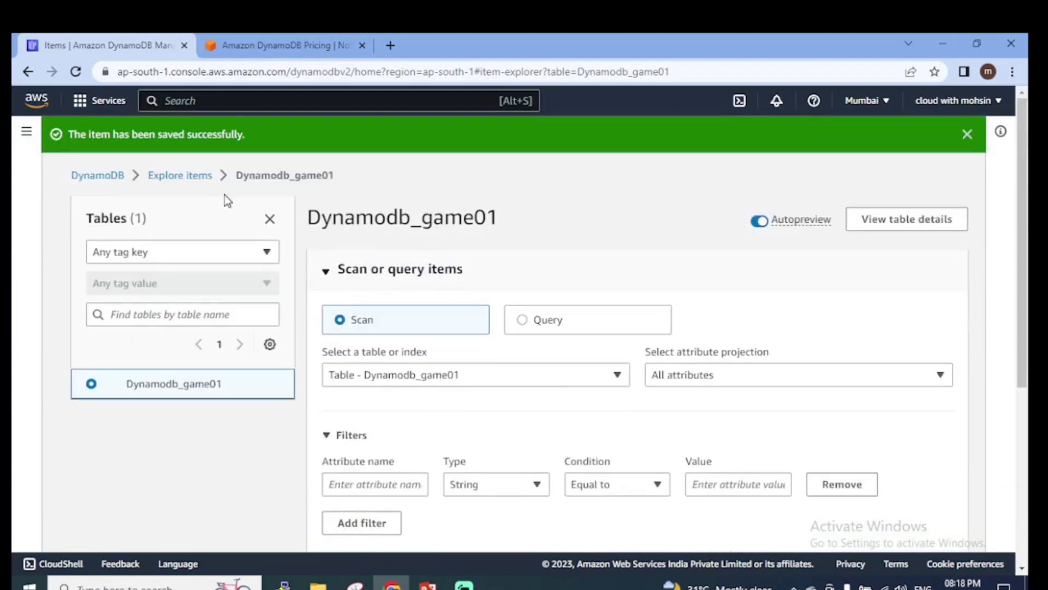
pyautogui.click(174, 179)
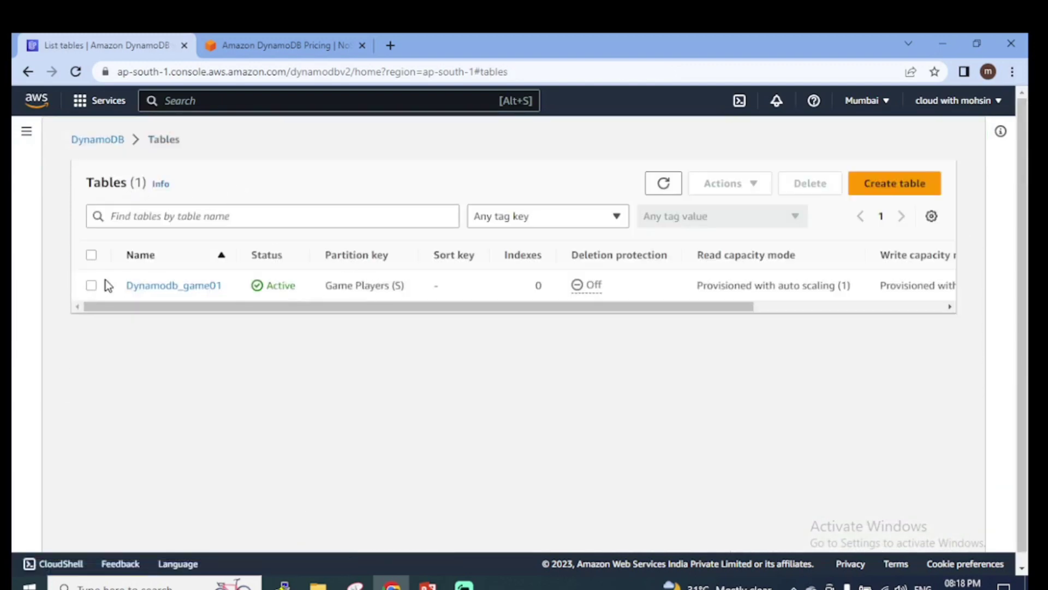
pyautogui.click(91, 285)
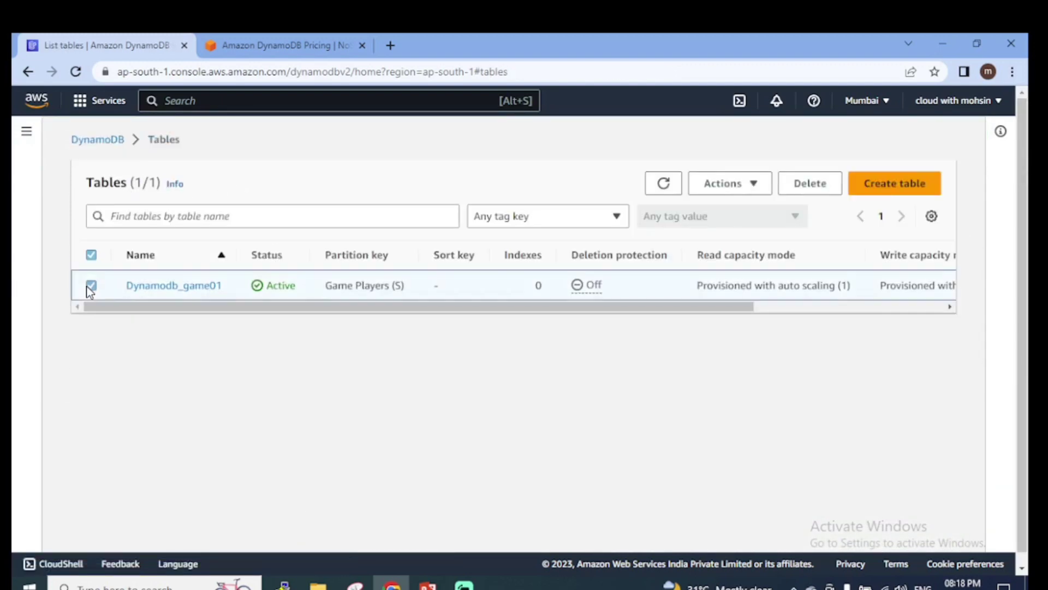
pyautogui.click(819, 186)
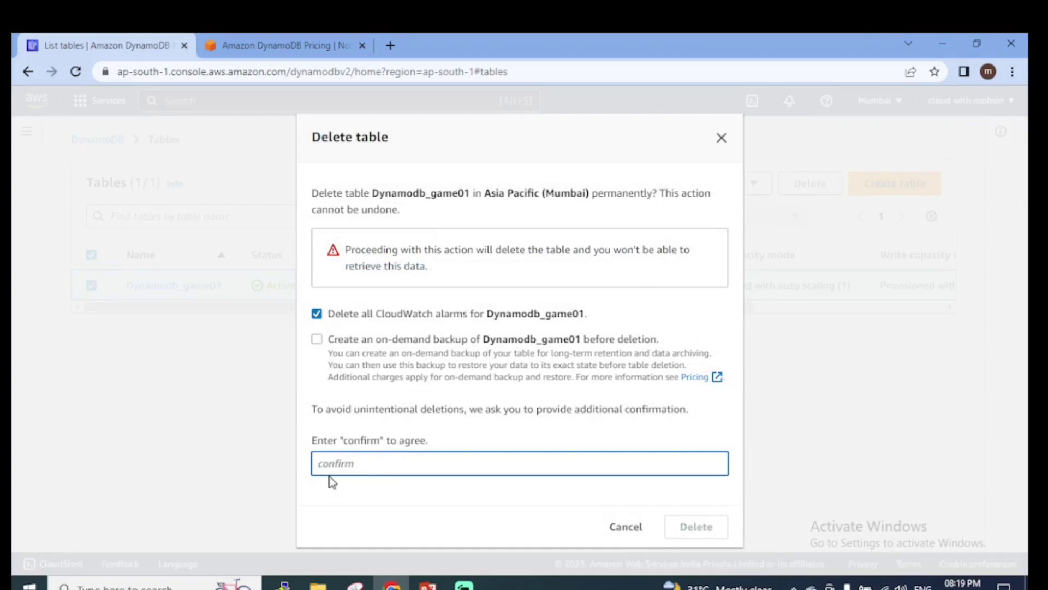
pyautogui.write('confirm')
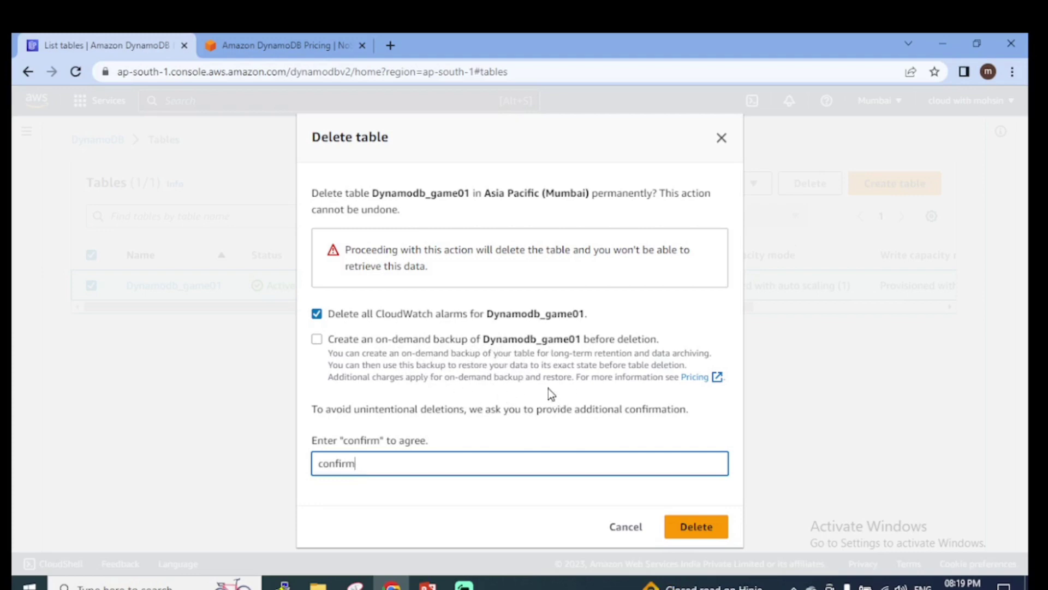
pyautogui.click(701, 528)
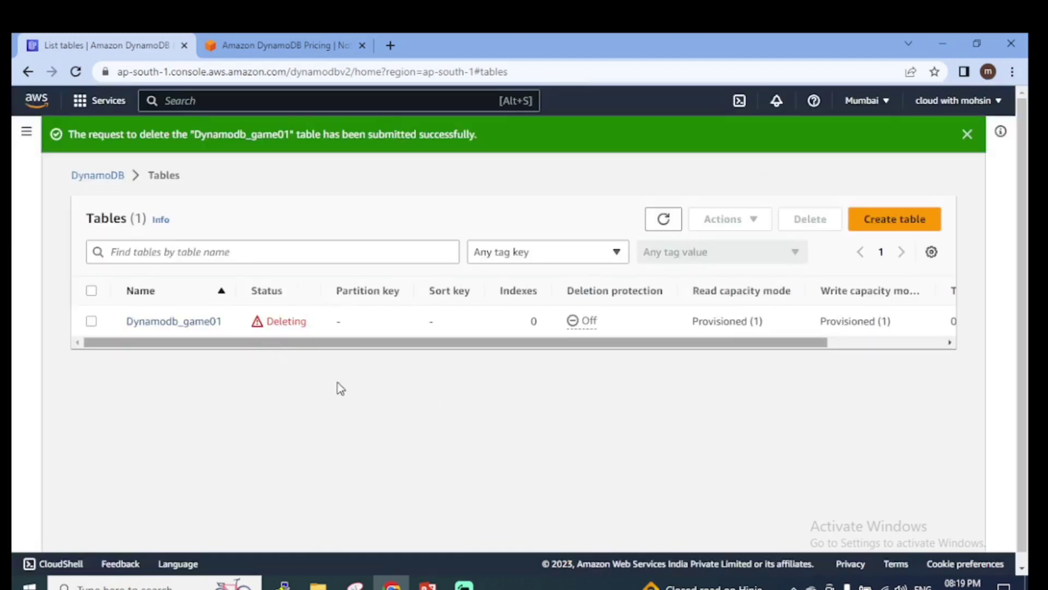
# - Switch to the PowerPoint presentation on creating an Amazon DynamoDB table and show the Summary slide
pyautogui.click(429, 583)
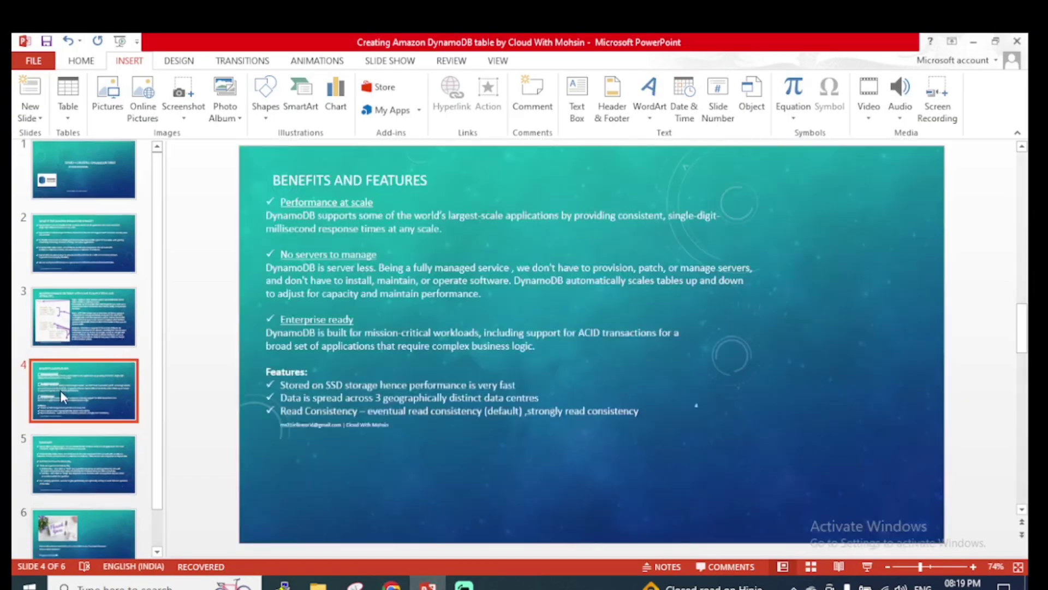
pyautogui.scroll(-1, 60, 382)
pyautogui.click(77, 410)
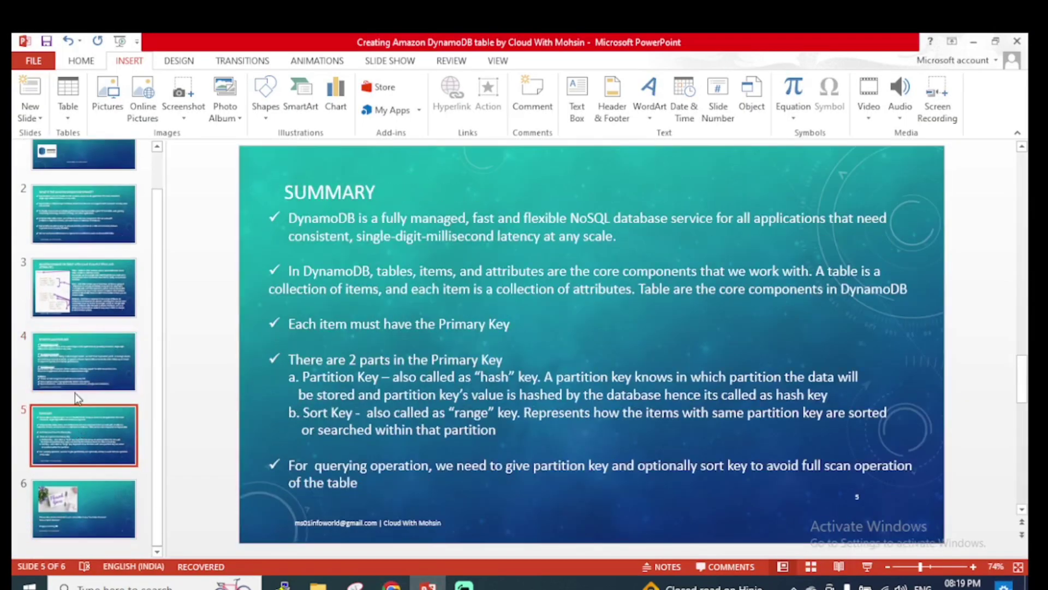